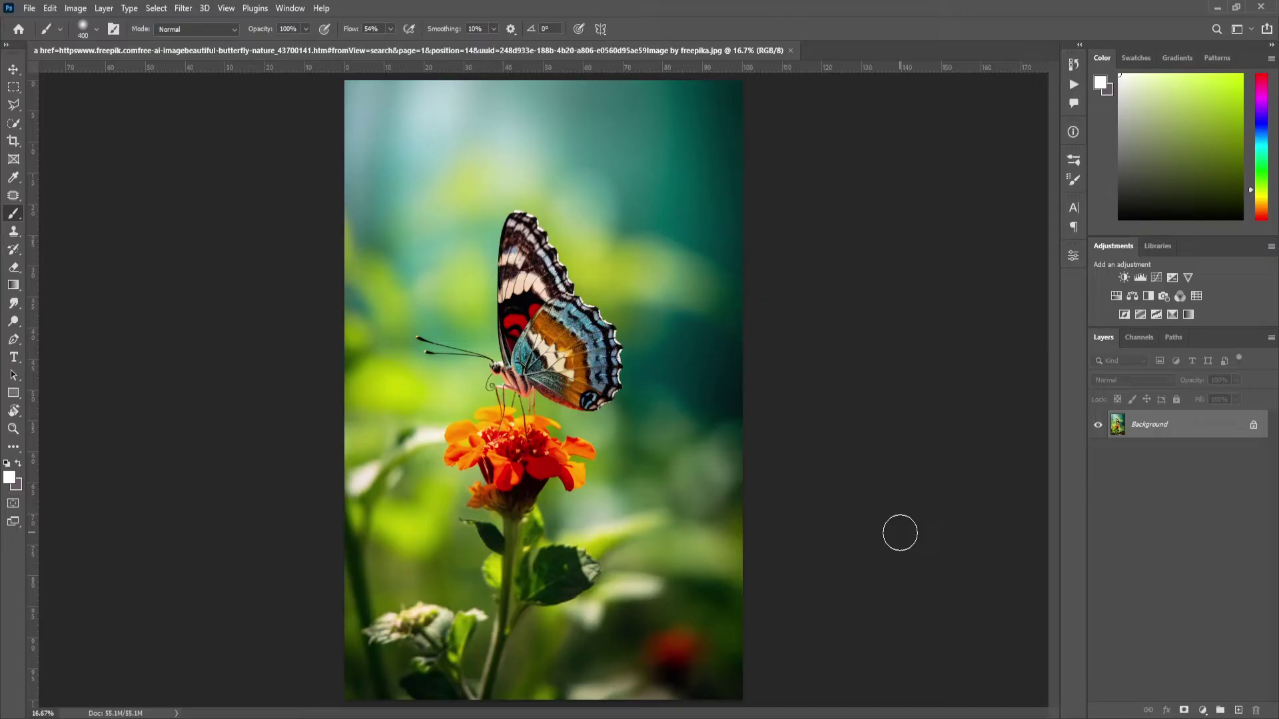
Select the Move tool from the toolbar.
left_click(14, 71)
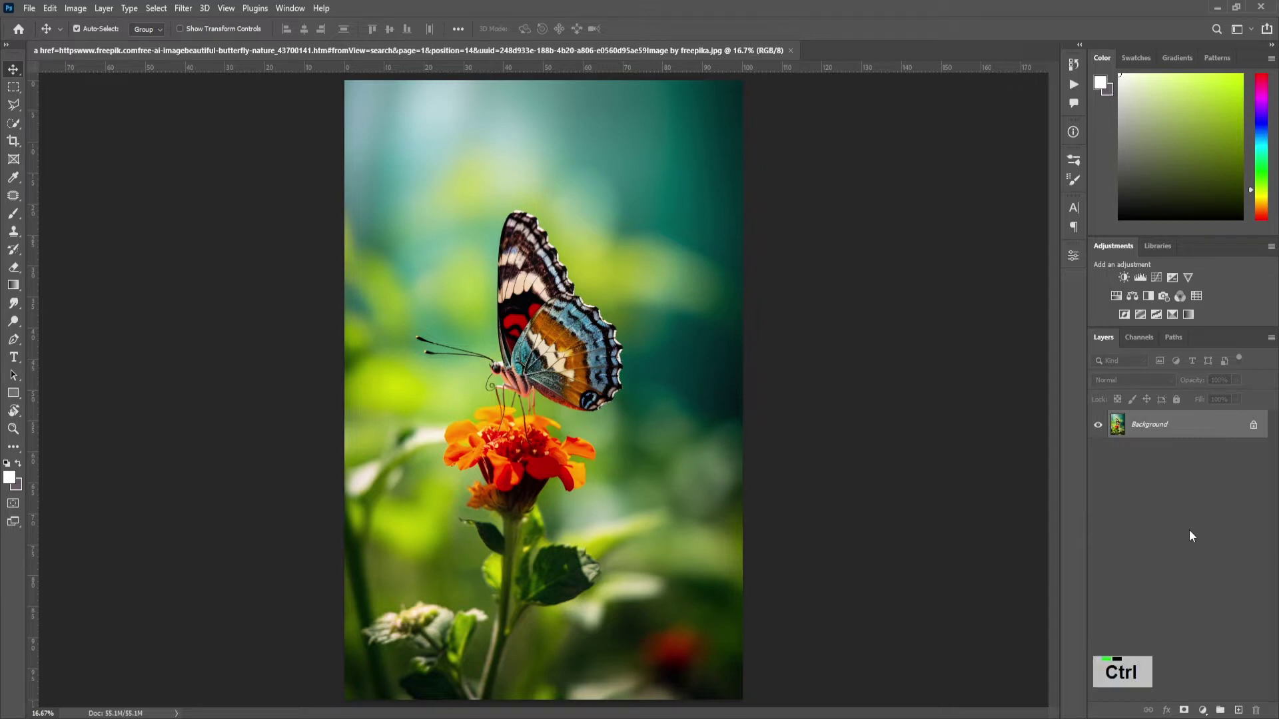
Duplicate the photo, copy the Select Subject butterfly and flower to a new layer, hide lower layers.
key("ctrl+j")
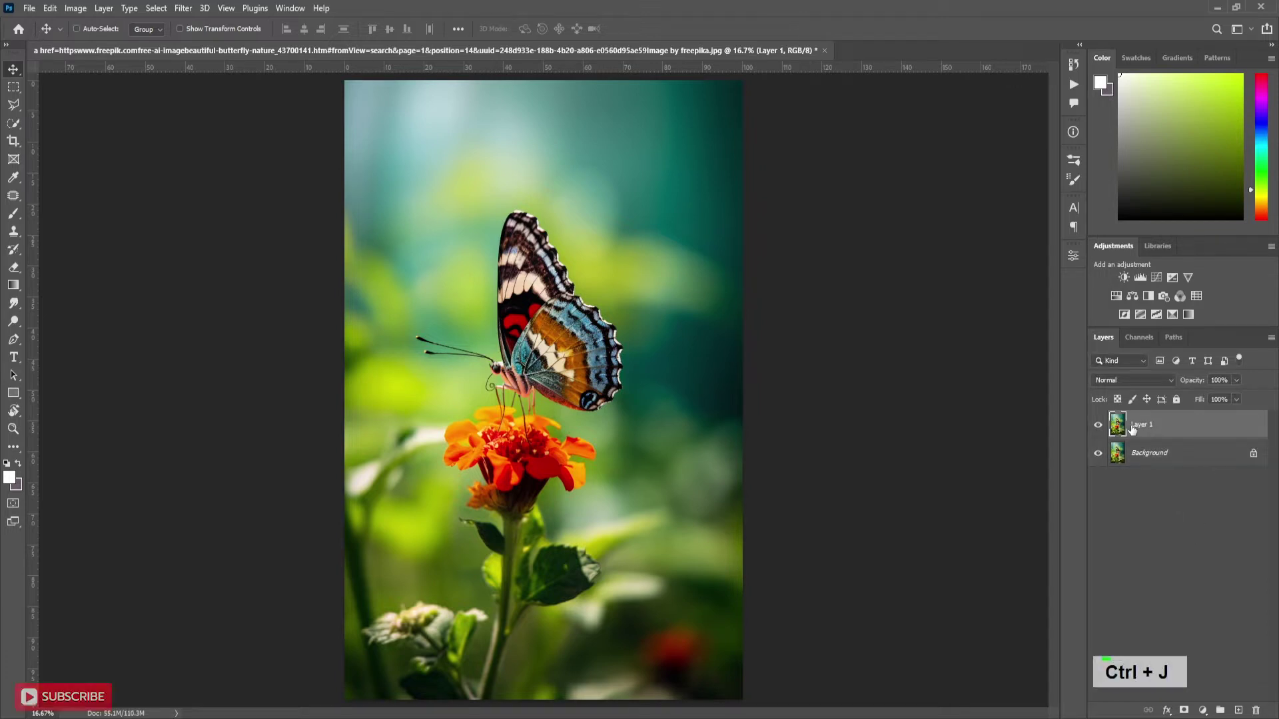
left_click(14, 125)
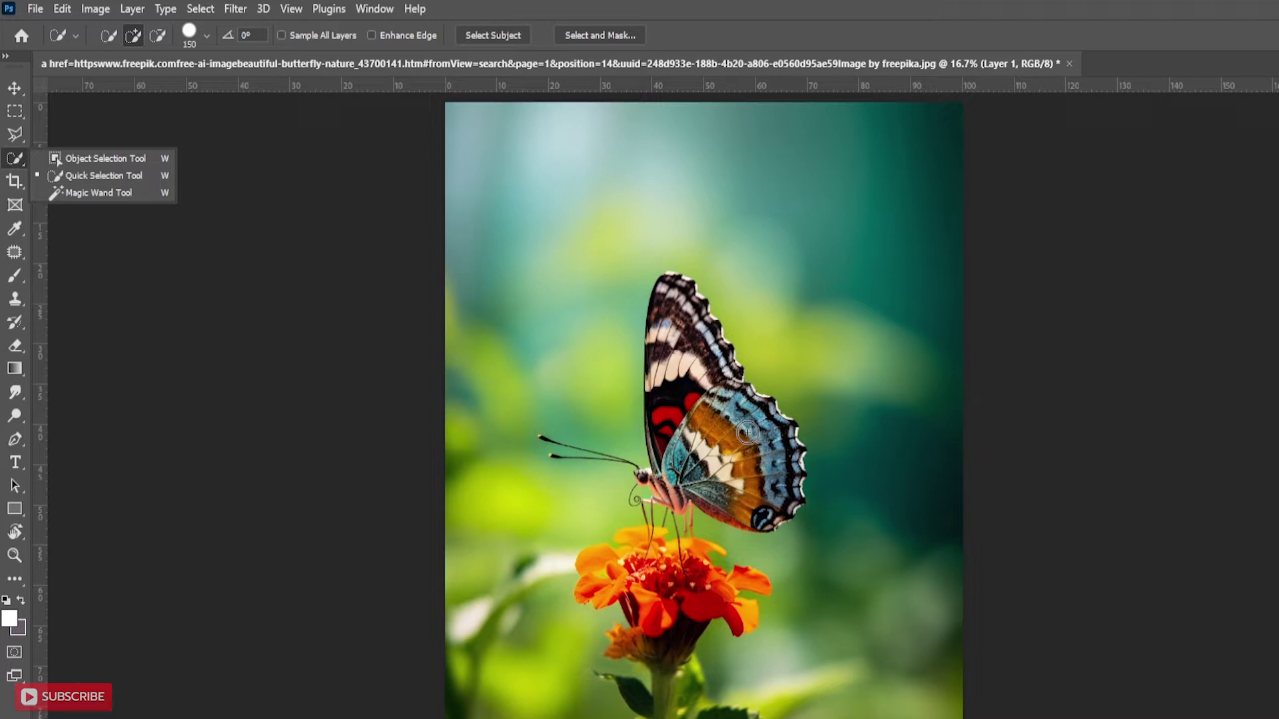
left_click(491, 38)
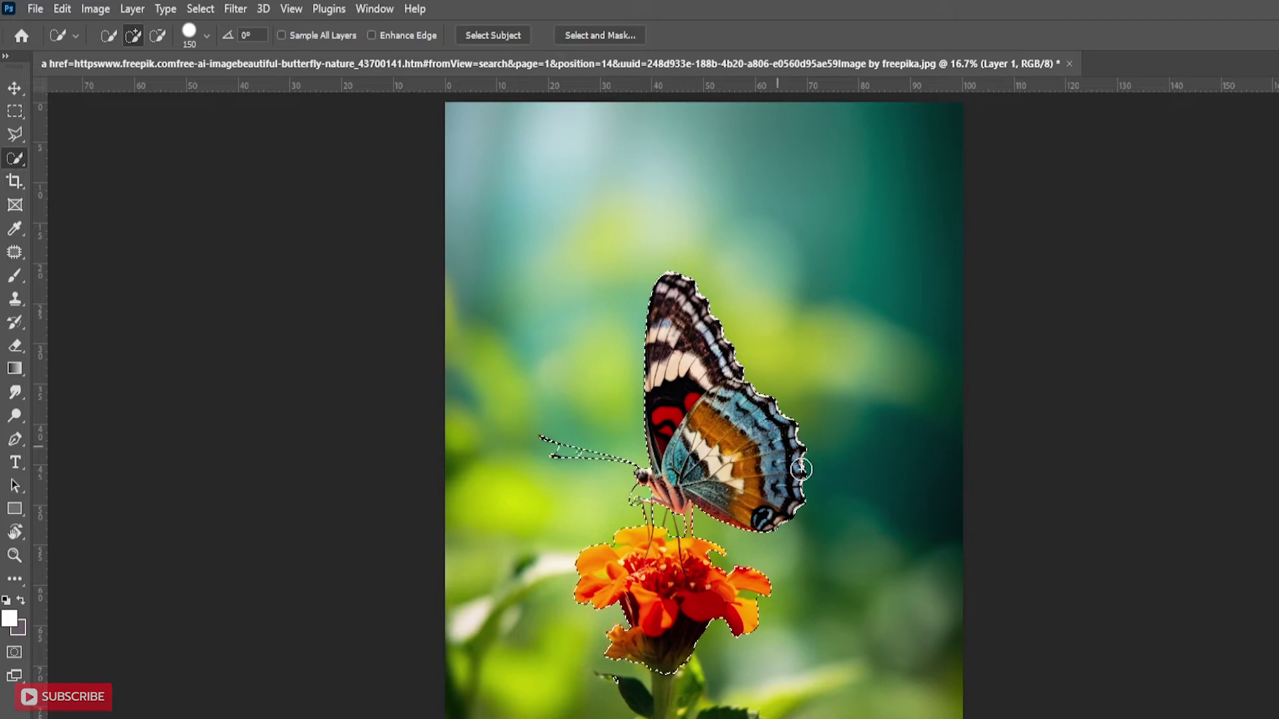
scroll(661, 339, "up", 1, "alt")
scroll(660, 339, "up", 1, "alt")
scroll(400, 520, "up", 1, "alt")
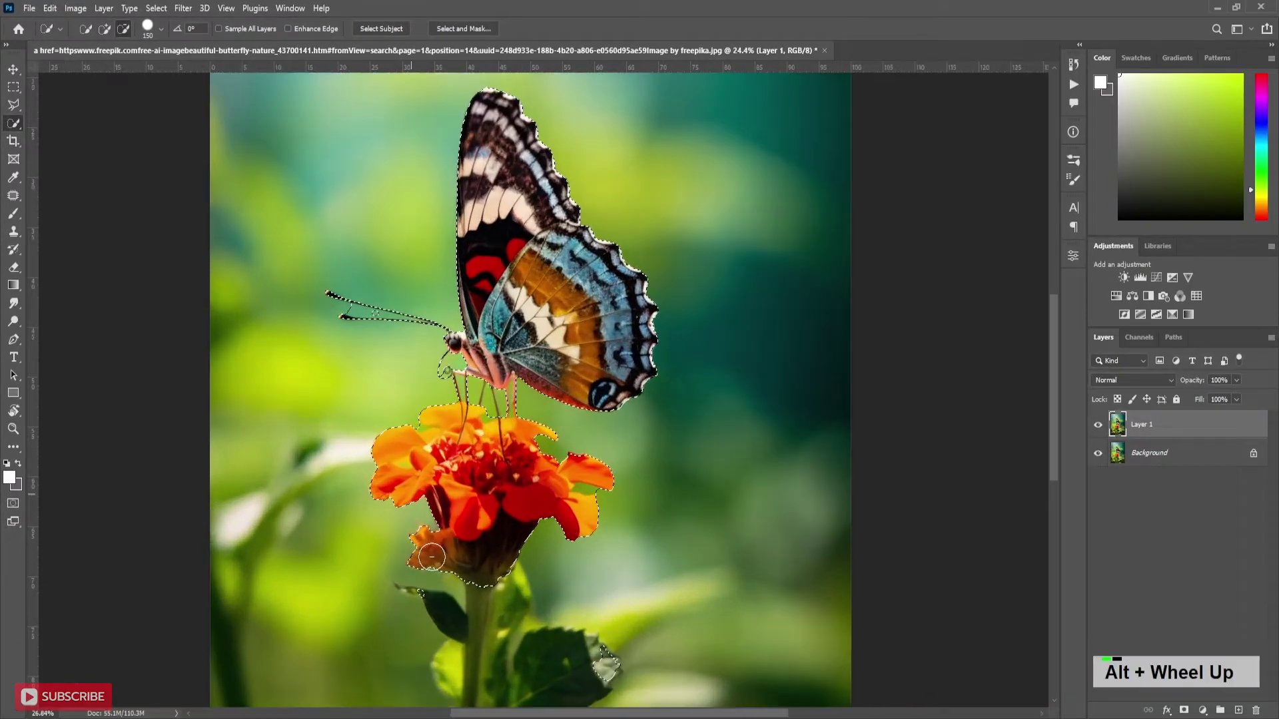
scroll(431, 556, "up", 2, "alt")
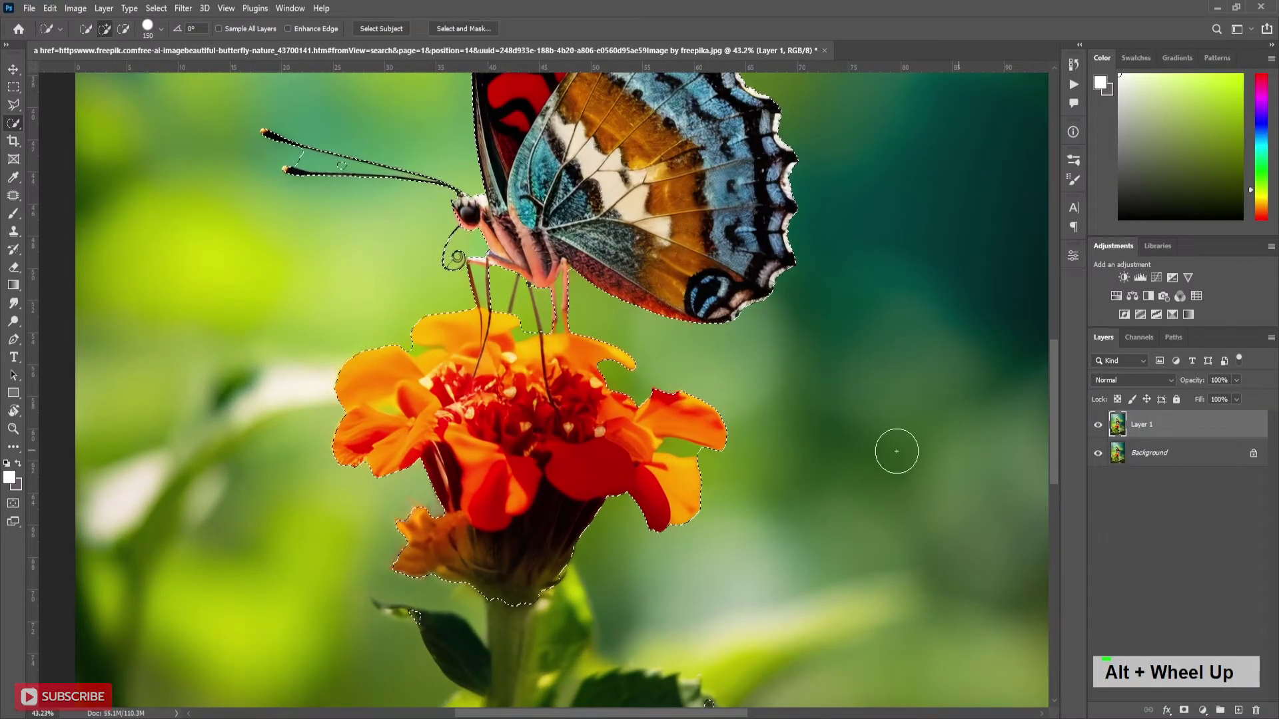
scroll(894, 448, "down", 2, "alt")
scroll(737, 484, "down", 2, "alt")
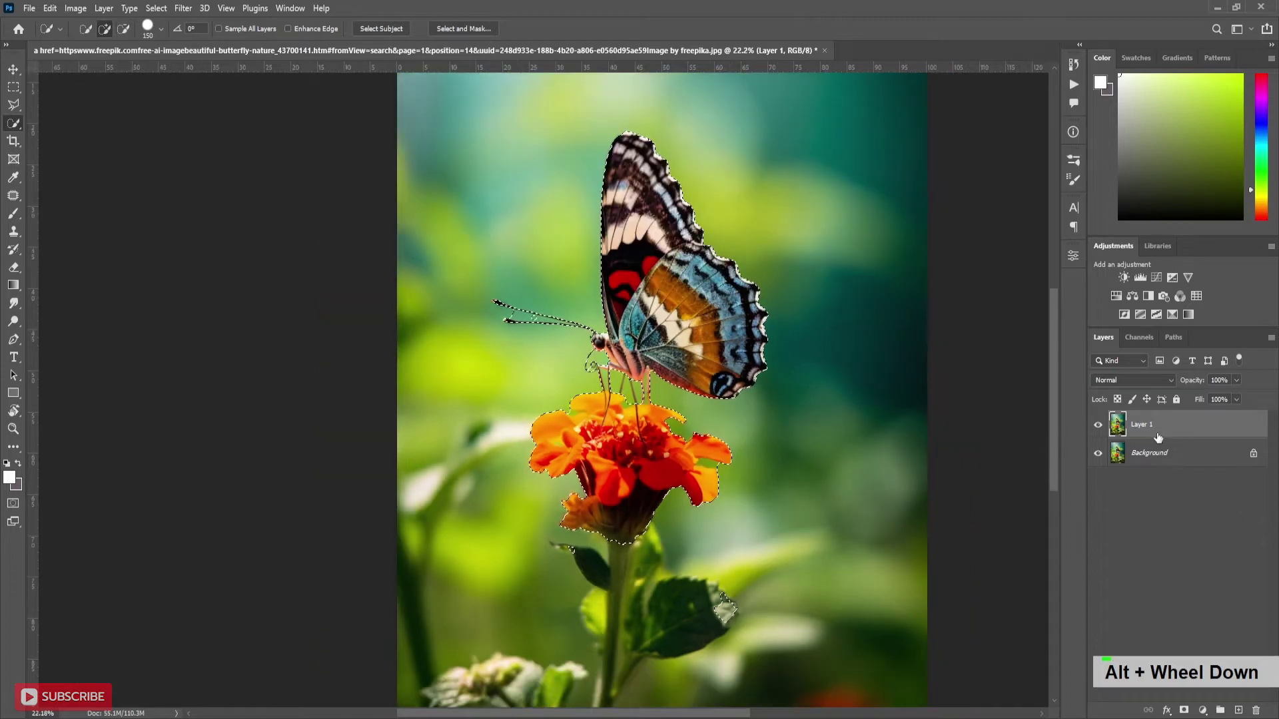
key("ctrl+j")
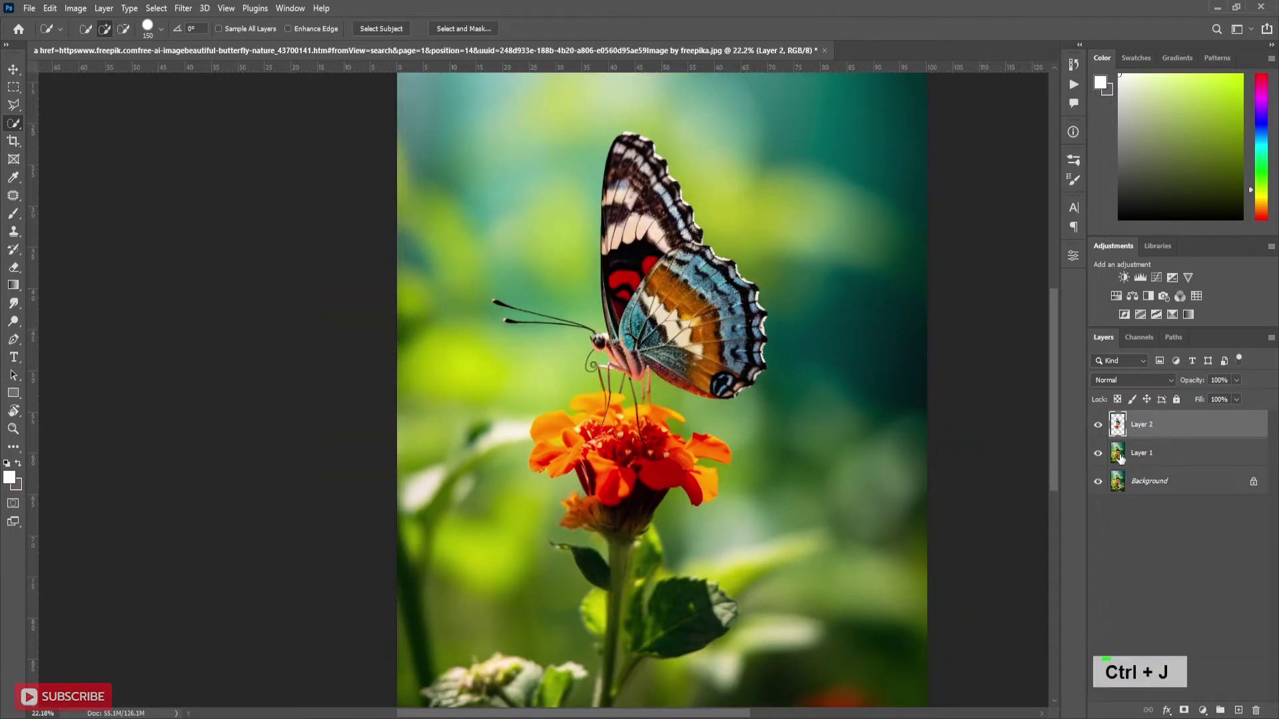
left_click(1097, 482)
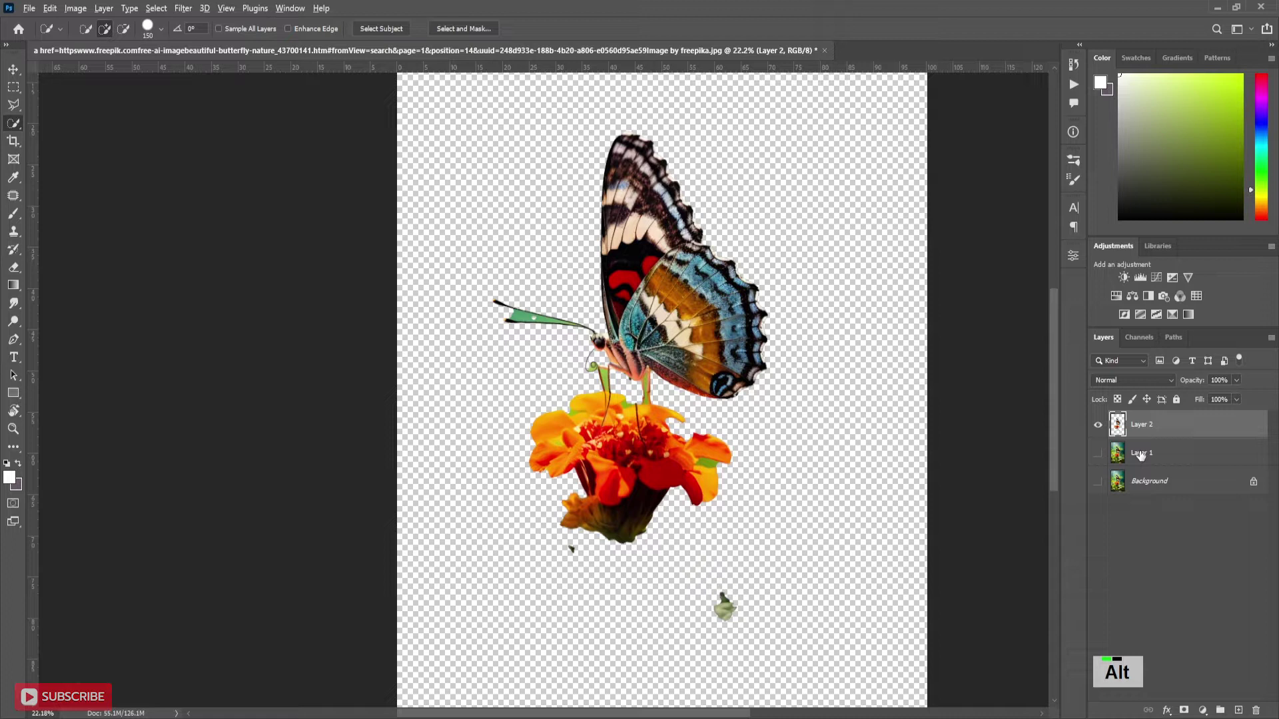
scroll(630, 385, "up", 1)
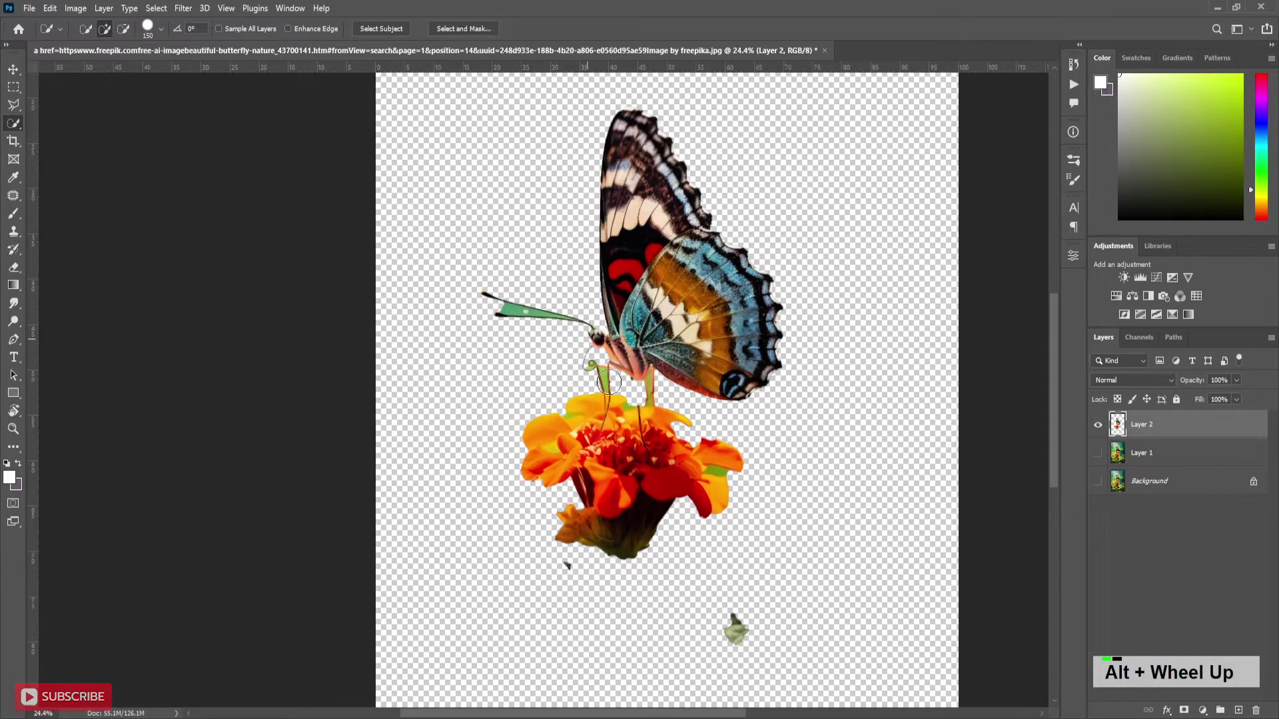
scroll(630, 385, "up", 2)
scroll(649, 390, "up", 3)
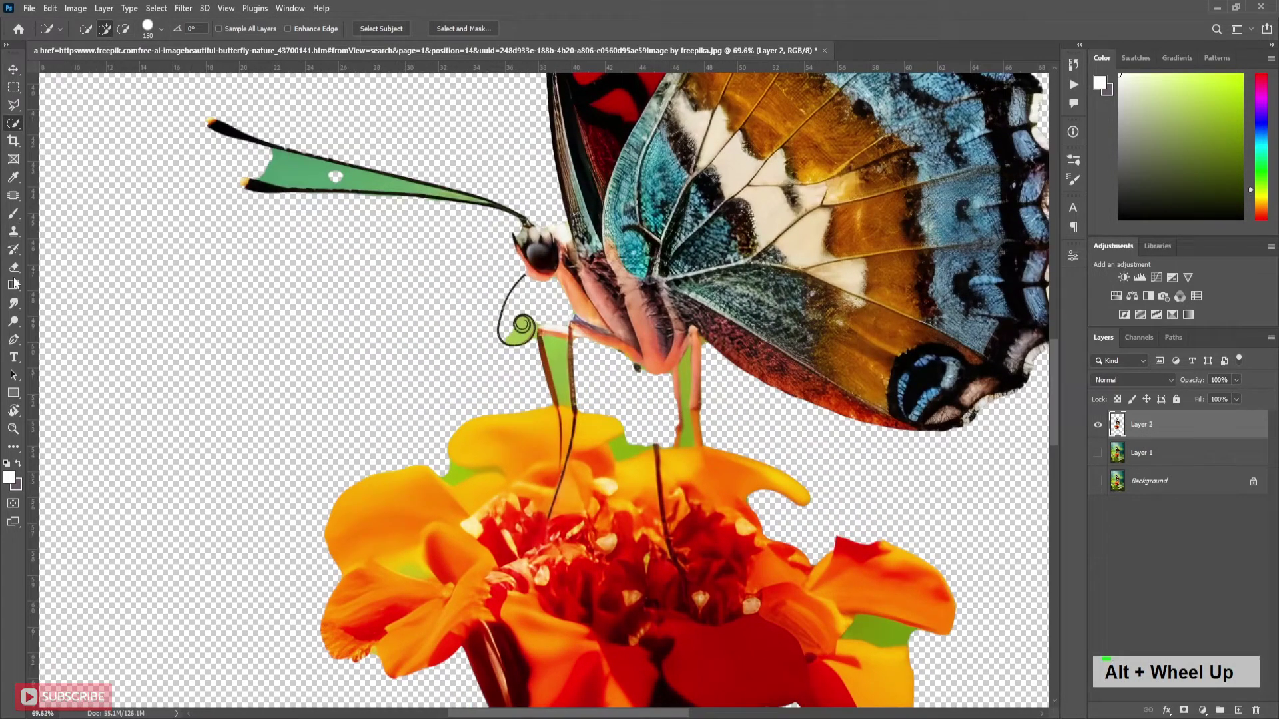
With the Pen tool, trace from the head along the upper antenna to its tip.
left_click(14, 341)
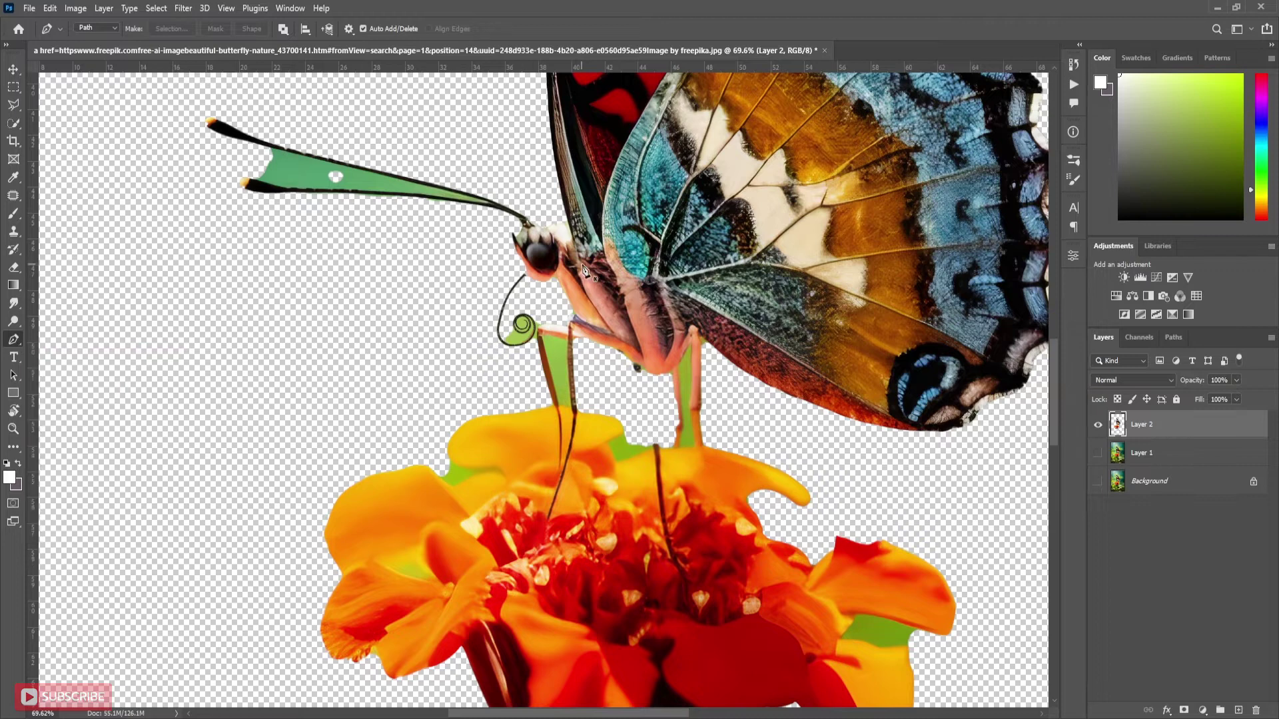
scroll(585, 214, "up", 1)
scroll(586, 212, "up", 3)
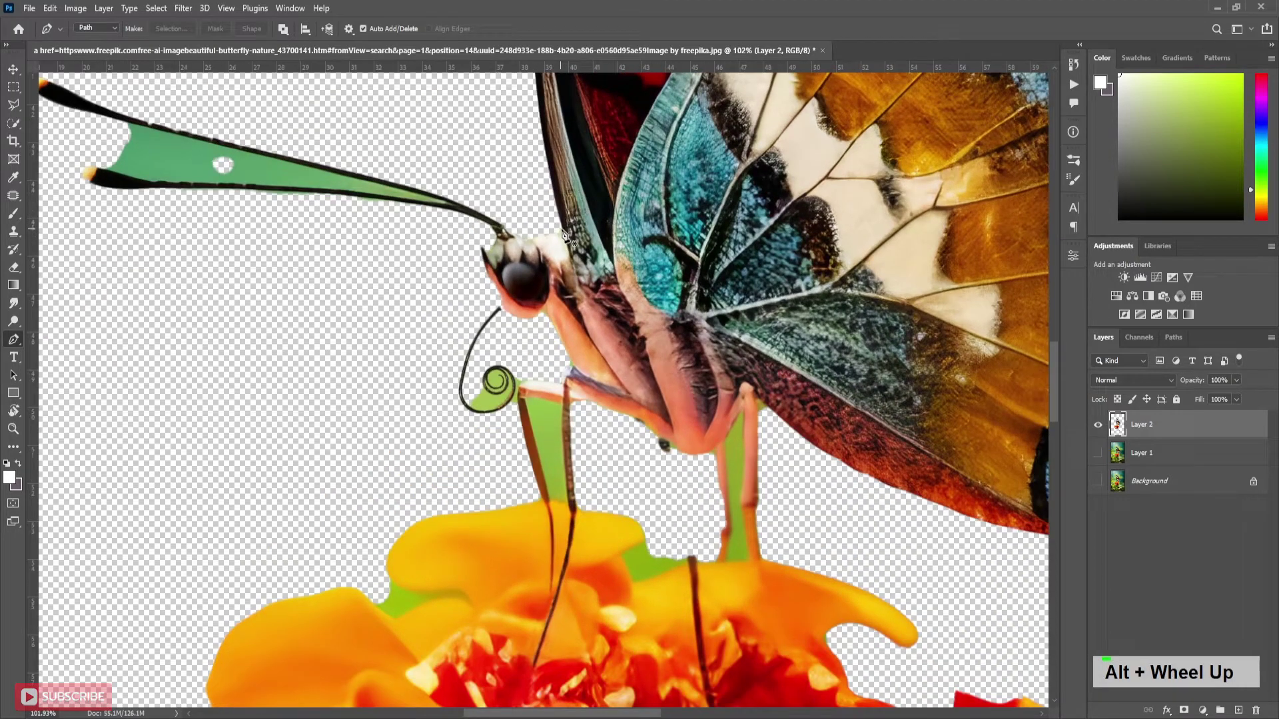
left_click(560, 231)
scroll(532, 247, "up", 5)
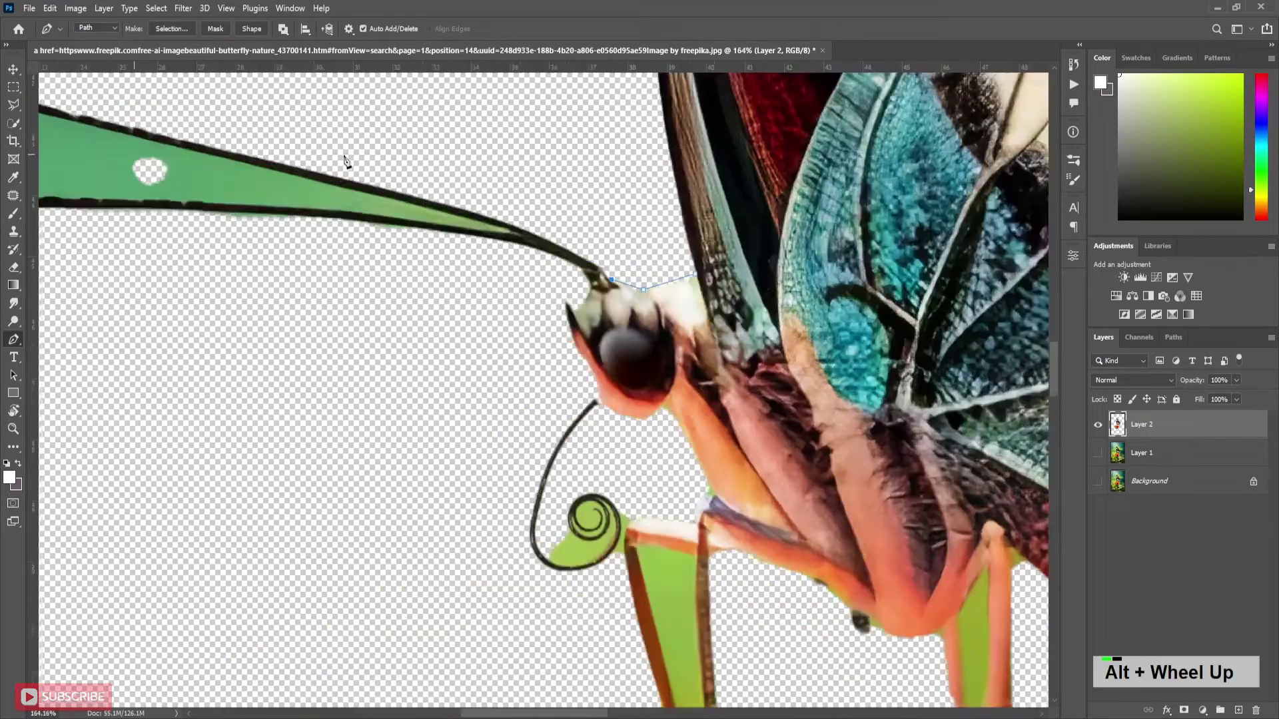
scroll(702, 333, "up", 3)
scroll(600, 360, "down", 4)
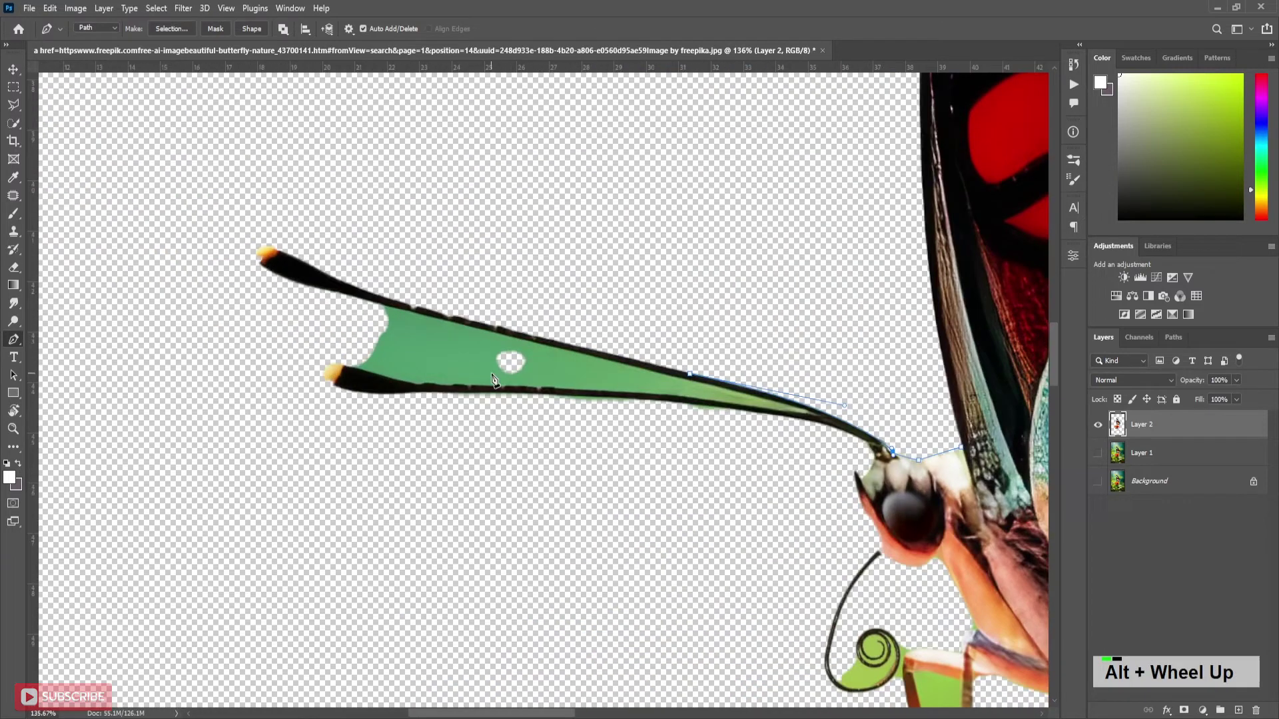
scroll(496, 380, "up", 3)
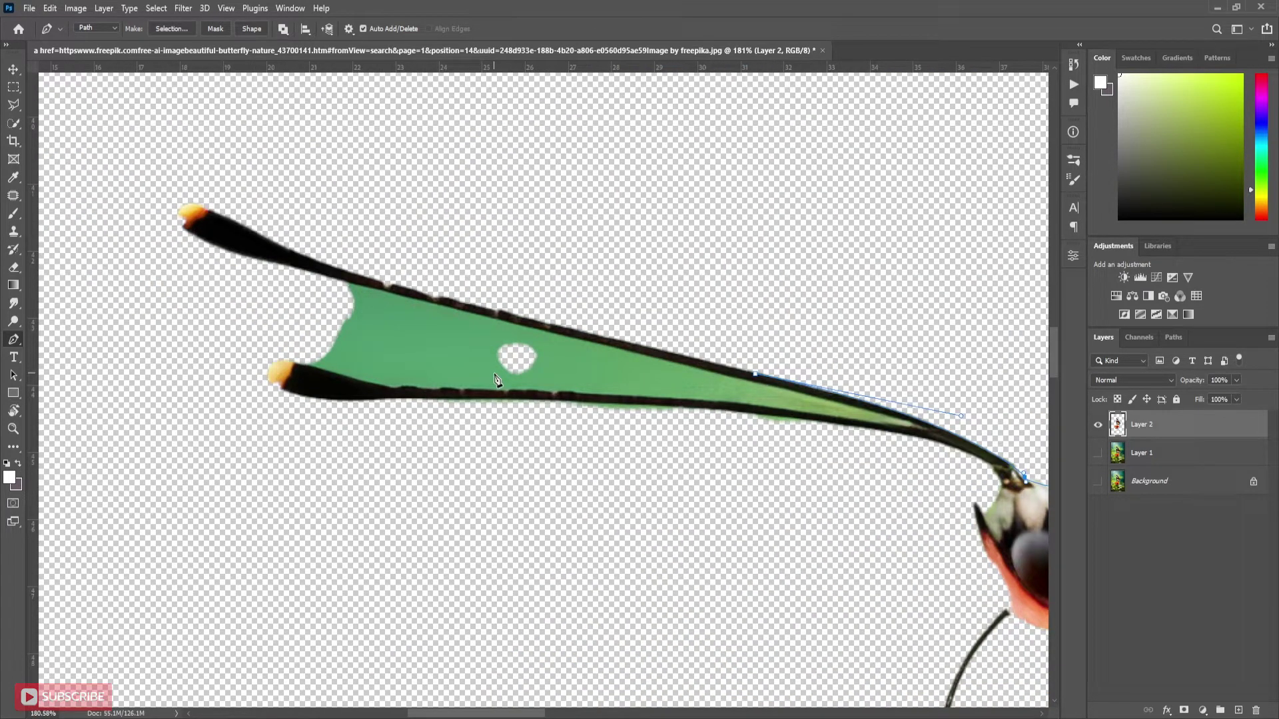
left_click(401, 287)
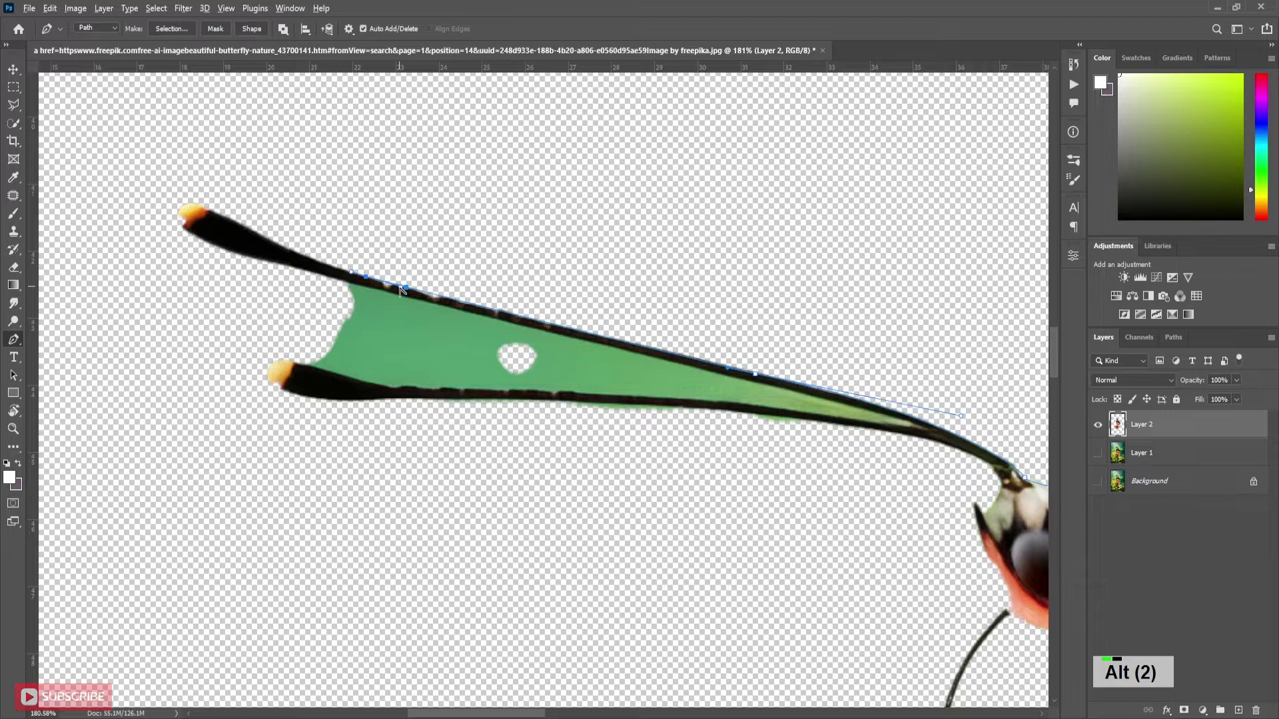
left_click(300, 267, "alt")
left_click(186, 216, "alt")
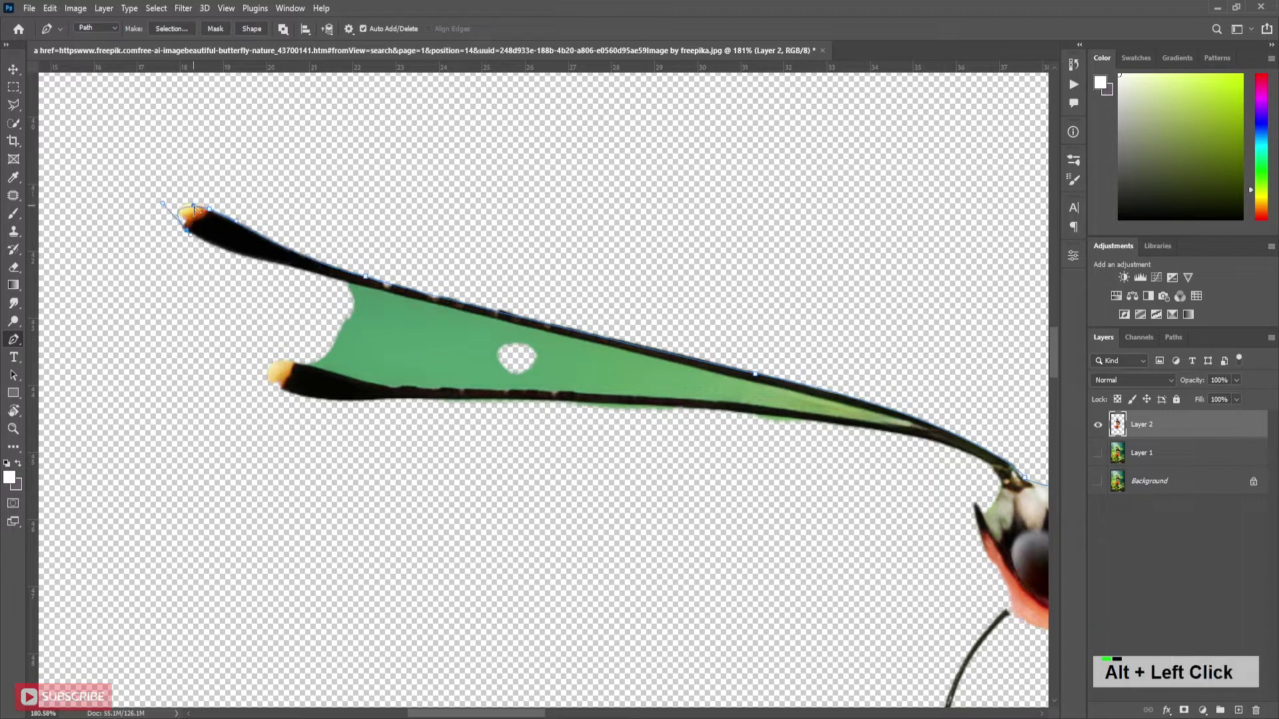
left_click(261, 257, "alt")
Trace the path back leftward along the antenna's lower edge.
left_click(573, 339)
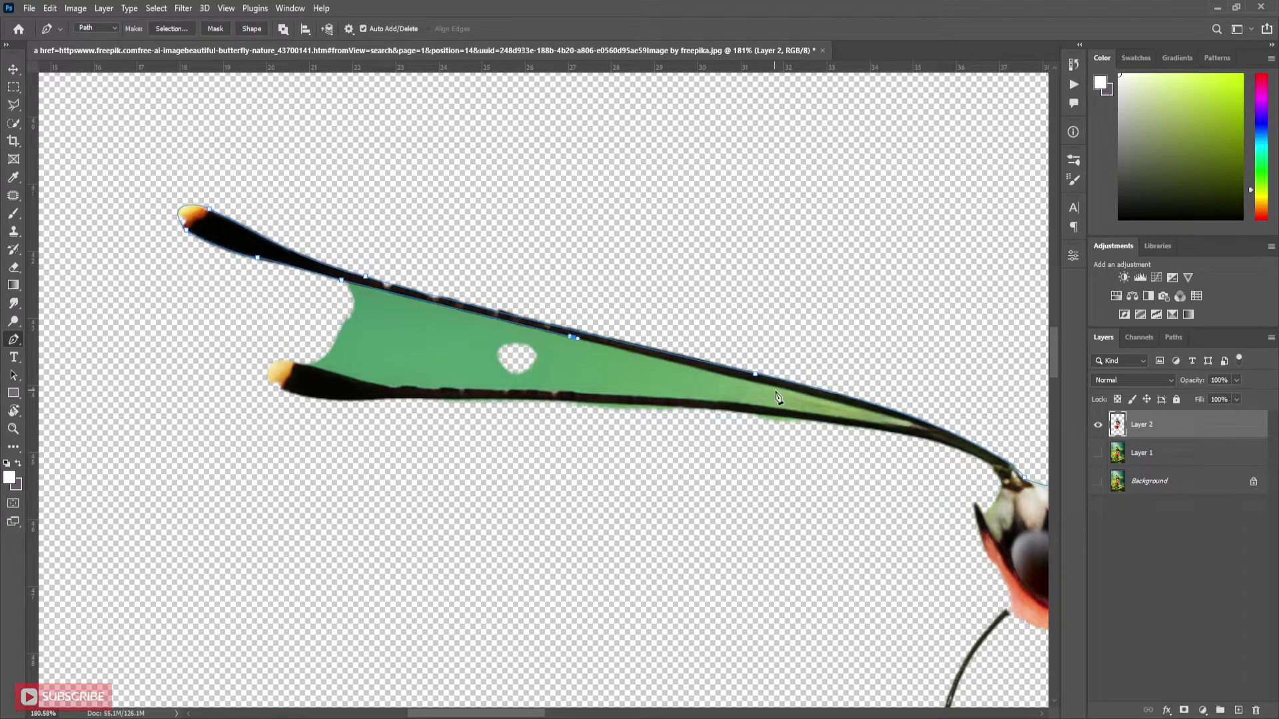
left_click(922, 433, "alt")
left_click(812, 413, "alt")
left_click(597, 396, "alt")
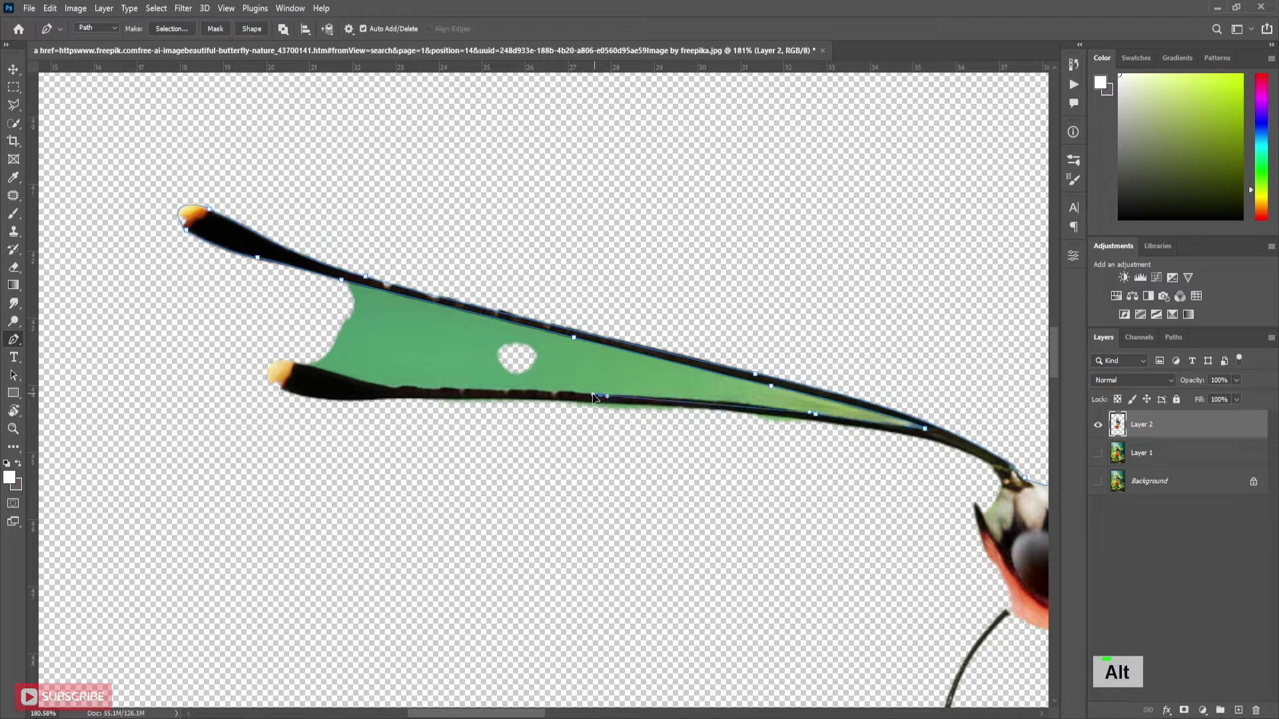
left_click(441, 387, "alt")
left_click(410, 388, "alt")
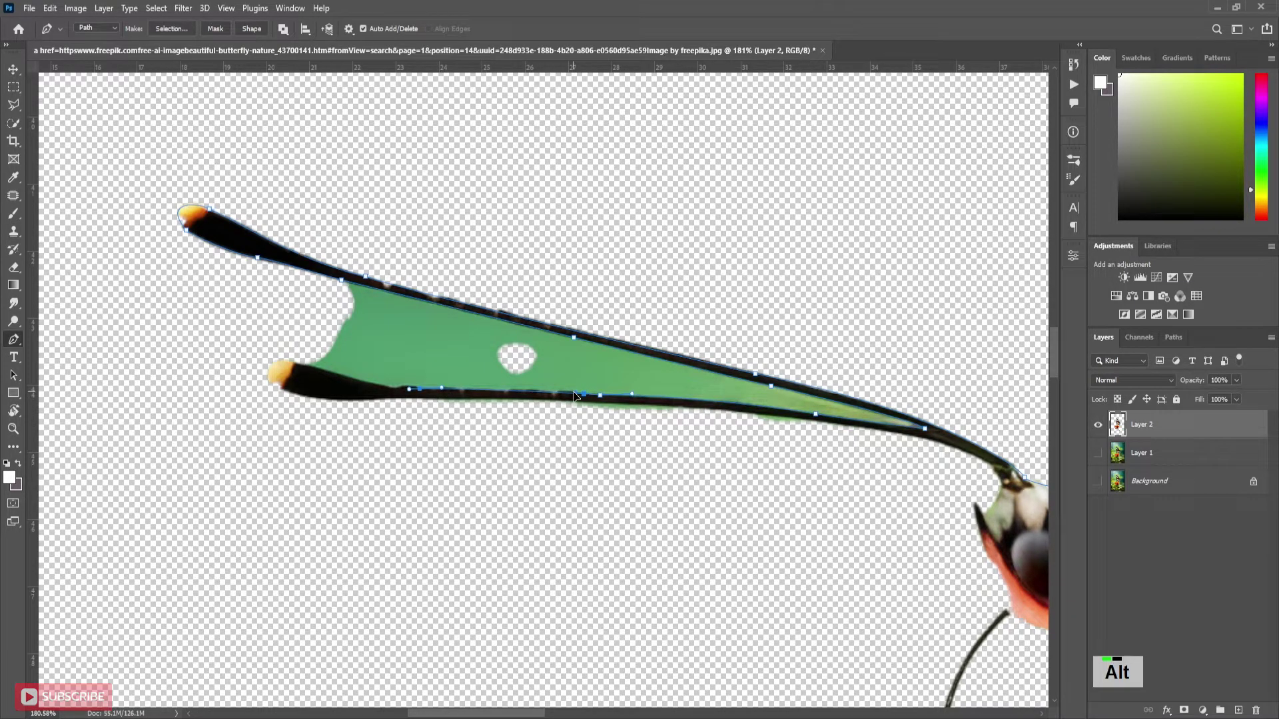
Carry the path around the lower antenna tip and back toward the head.
left_click(292, 364, "alt")
left_click(282, 390, "alt")
left_click(344, 399, "alt")
left_click(432, 399, "alt")
left_click(711, 409, "alt")
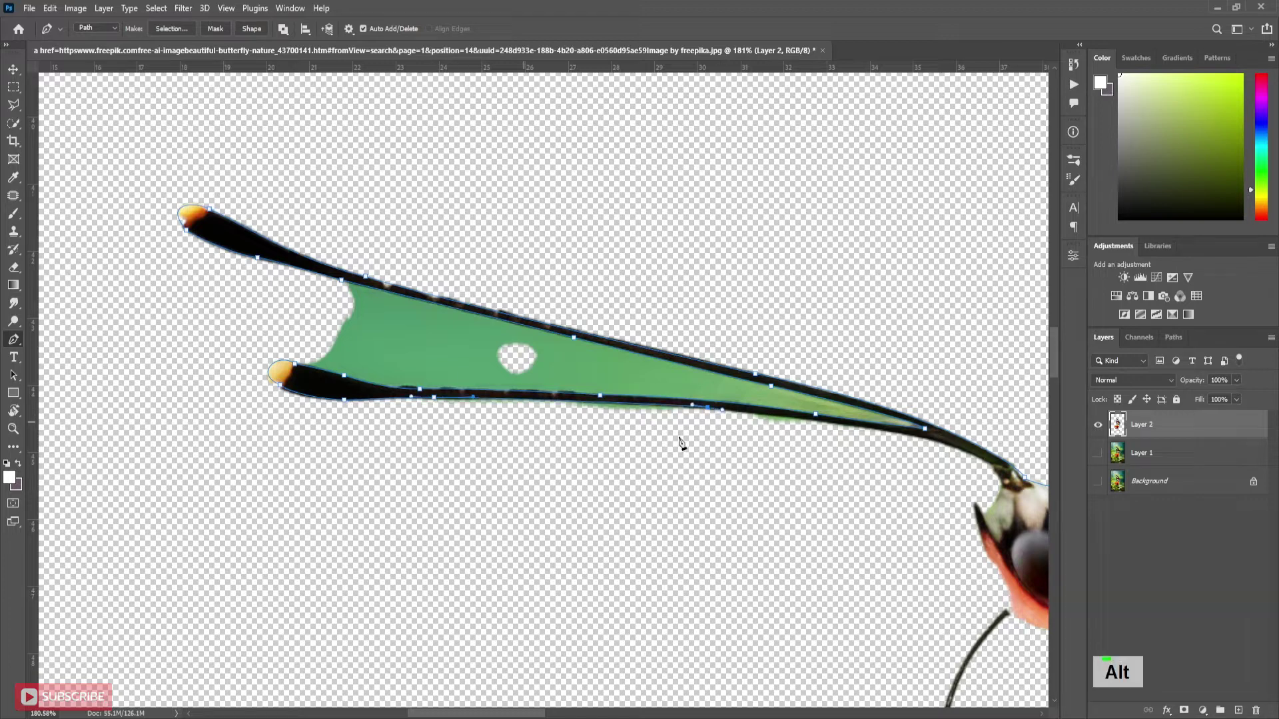
left_click(907, 438, "alt")
left_click(1000, 484, "alt")
scroll(765, 557, "up", 3, "alt")
Trace the head edge and the curled proboscis, making a corner on the curl.
left_click(1099, 452)
left_click(811, 500, "alt")
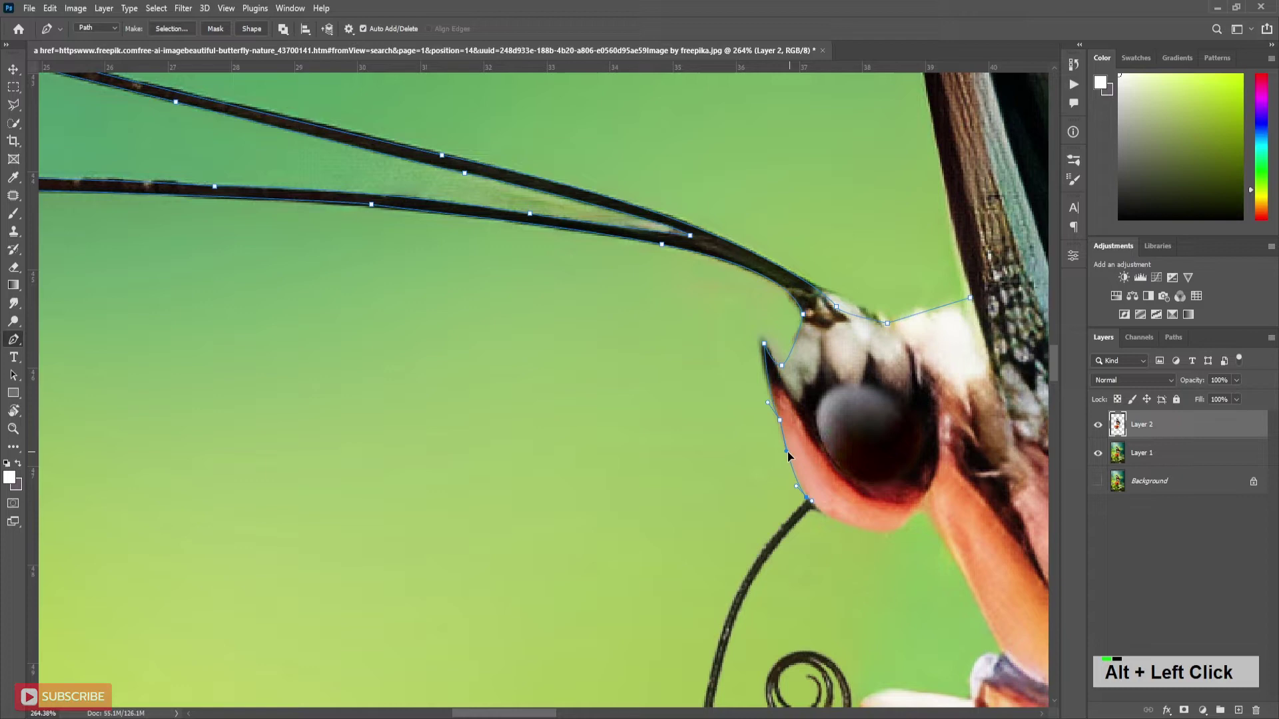
scroll(789, 456, "down", 5)
left_click_drag(720, 383, 694, 494)
left_click(720, 383, "alt")
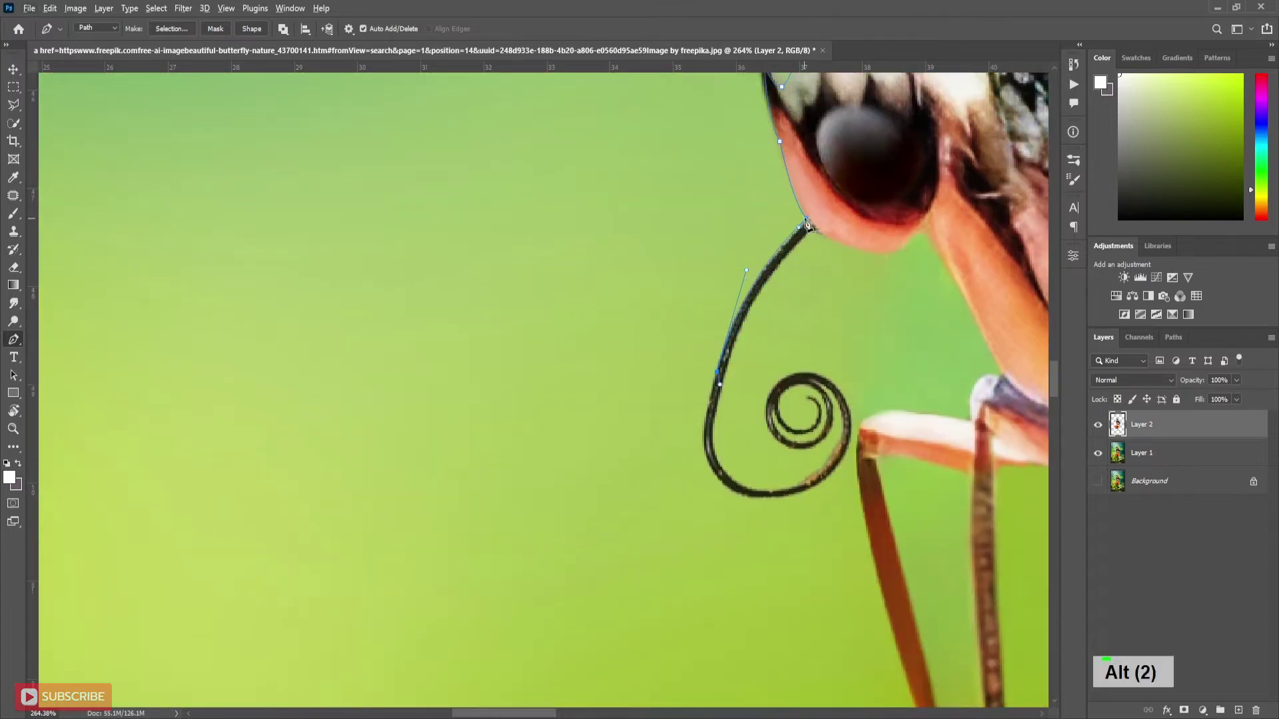
left_click(710, 460)
left_click_drag(778, 497, 837, 497)
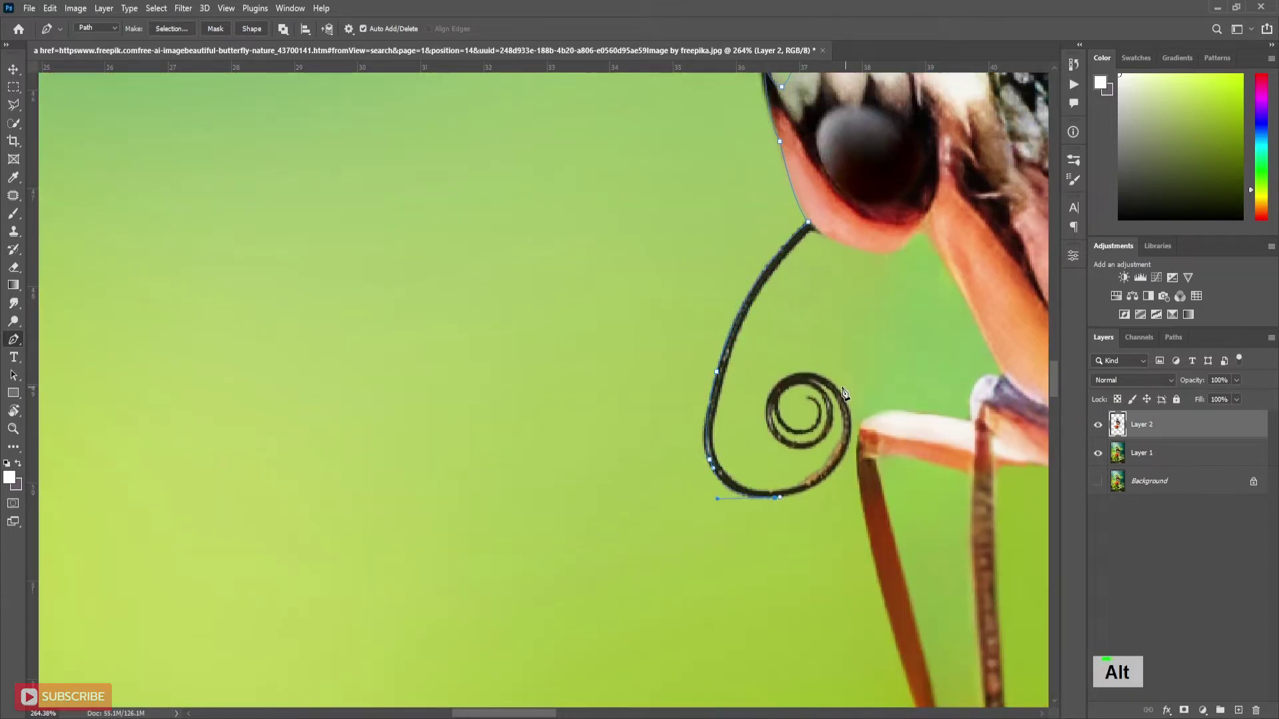
left_click_drag(826, 383, 883, 444)
left_click(825, 383, "alt")
left_click(837, 395, "alt")
left_click(810, 381, "alt")
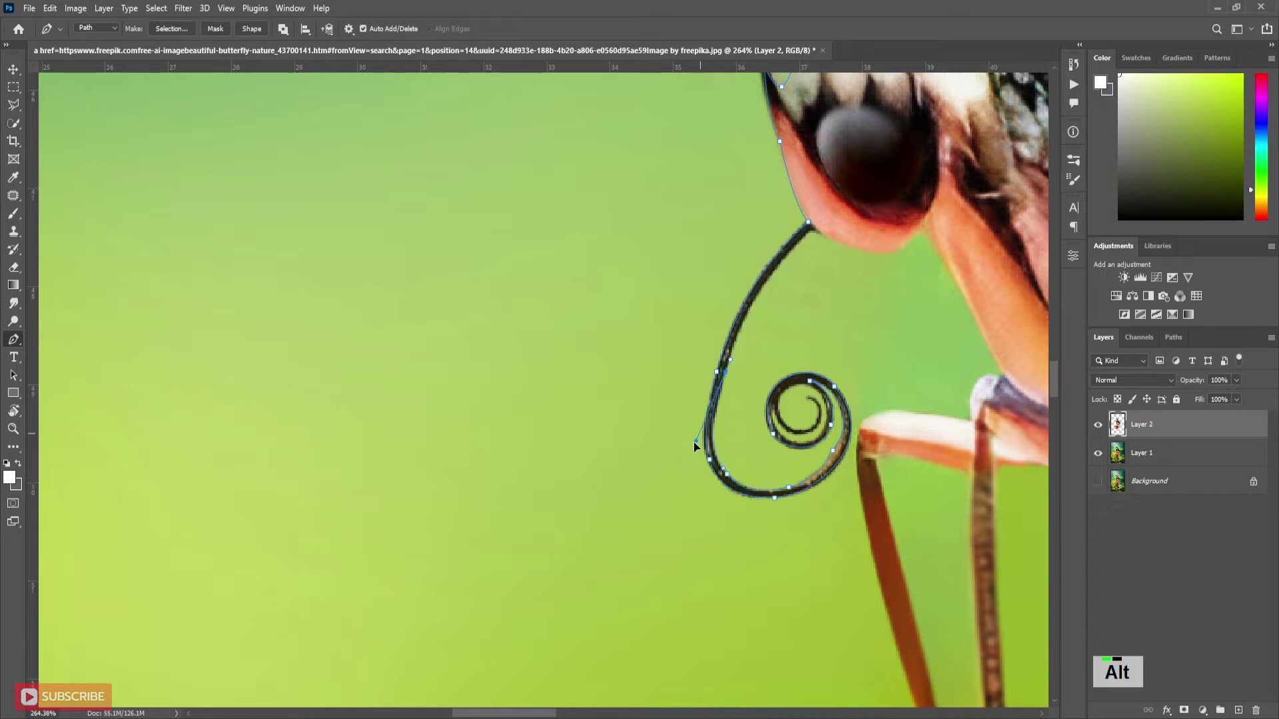
Curve the outline around the head, then down the first leg joint and lower leg.
left_click(742, 289)
left_click_drag(924, 230, 877, 256)
left_click_drag(960, 286, 932, 249)
left_click(908, 414)
left_click(859, 427)
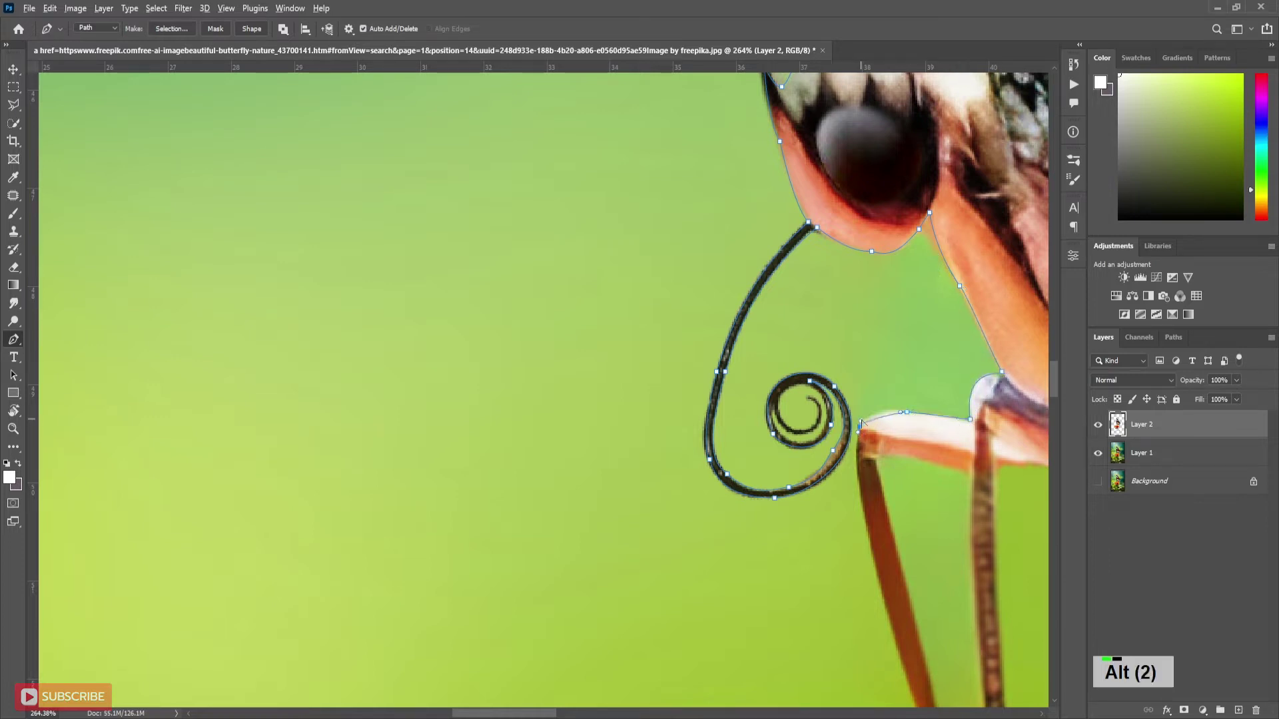
scroll(355, 406, "down", 2)
left_click(924, 625, "alt")
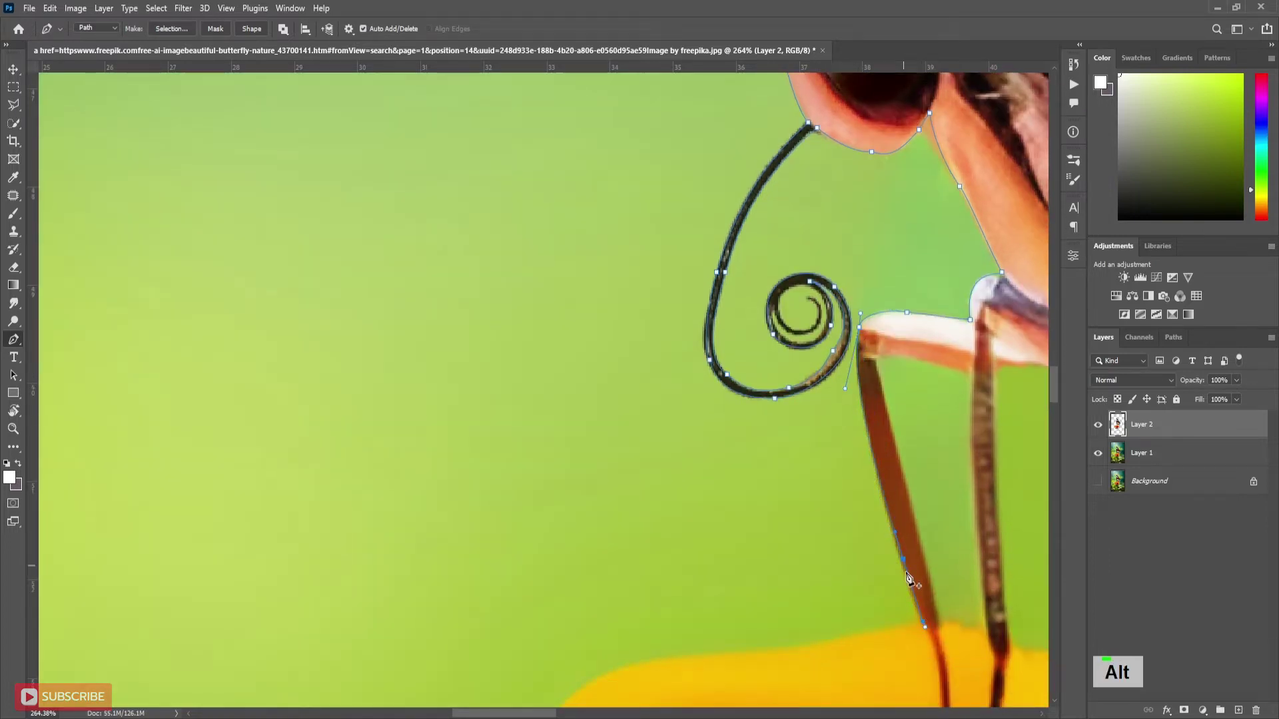
scroll(904, 585, "down", 5)
left_click(934, 549)
left_click(944, 335, "alt")
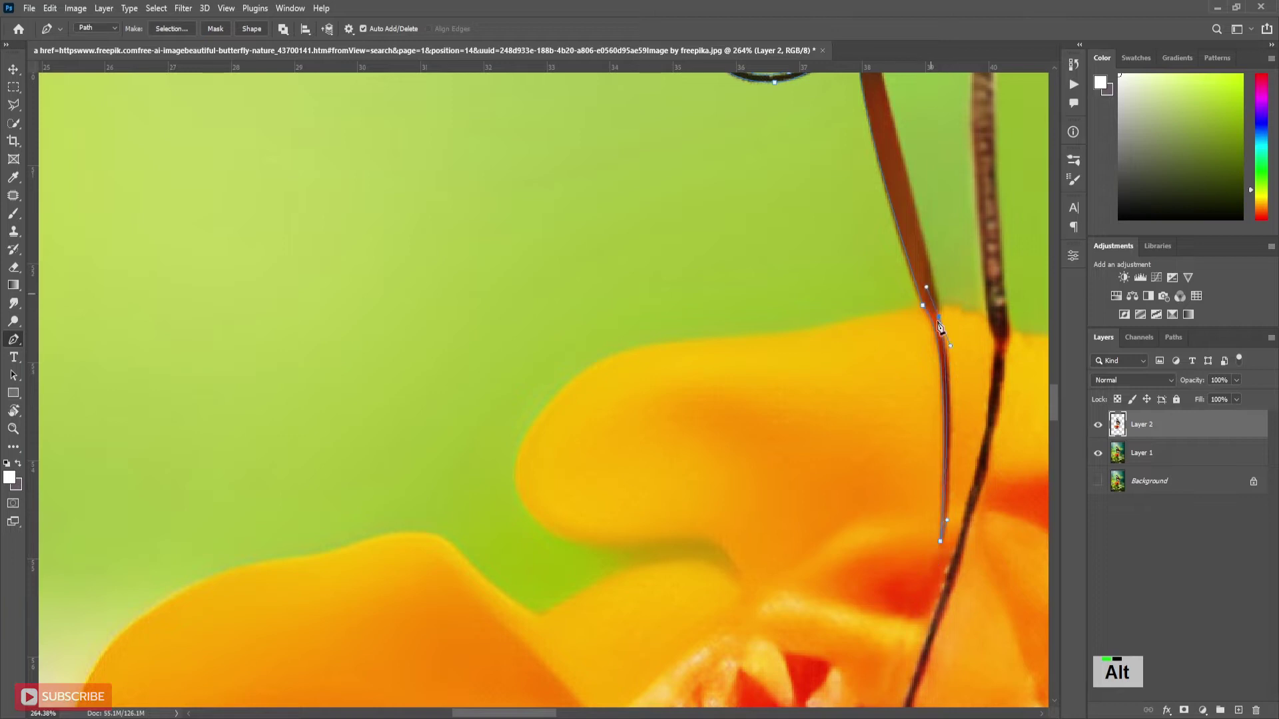
left_click(929, 288, "alt")
scroll(882, 277, "up", 3)
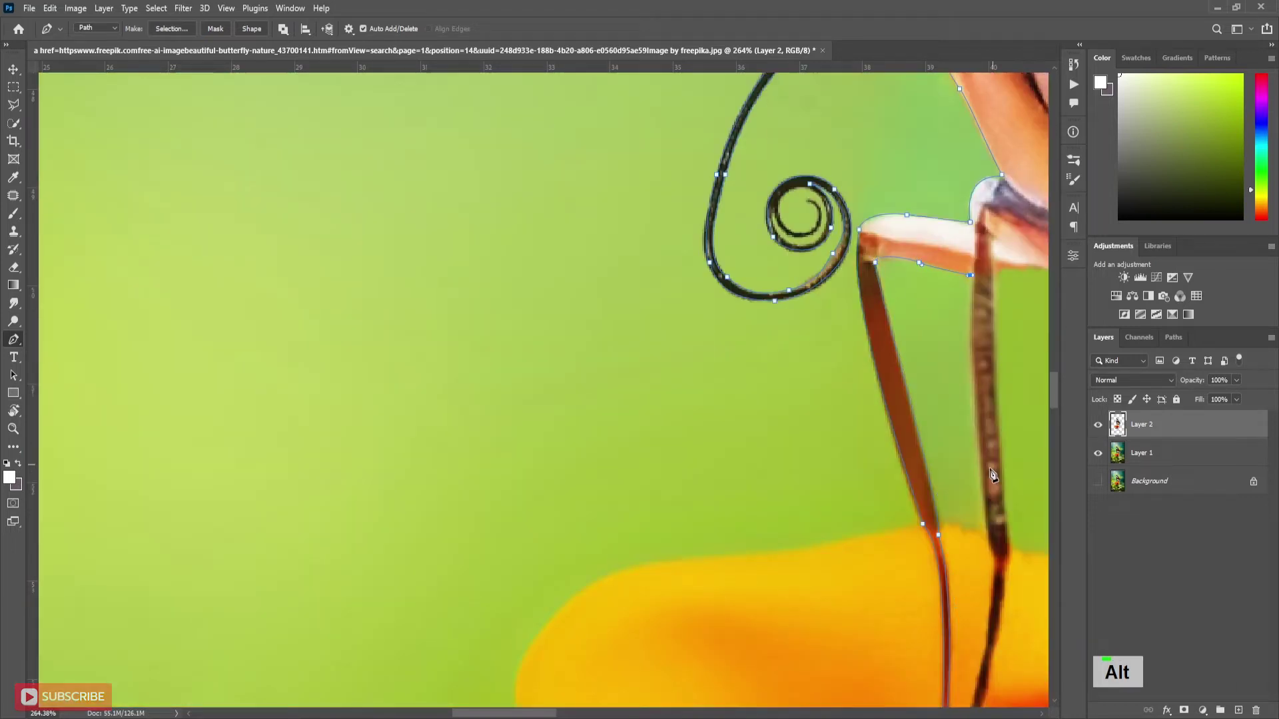
Outline the next leg with a sharp bottom corner, joining along the body underside.
left_click(985, 508)
left_click(988, 472)
left_click(975, 285, "alt")
scroll(964, 327, "down", 5)
left_click(899, 613)
left_click(900, 612, "alt")
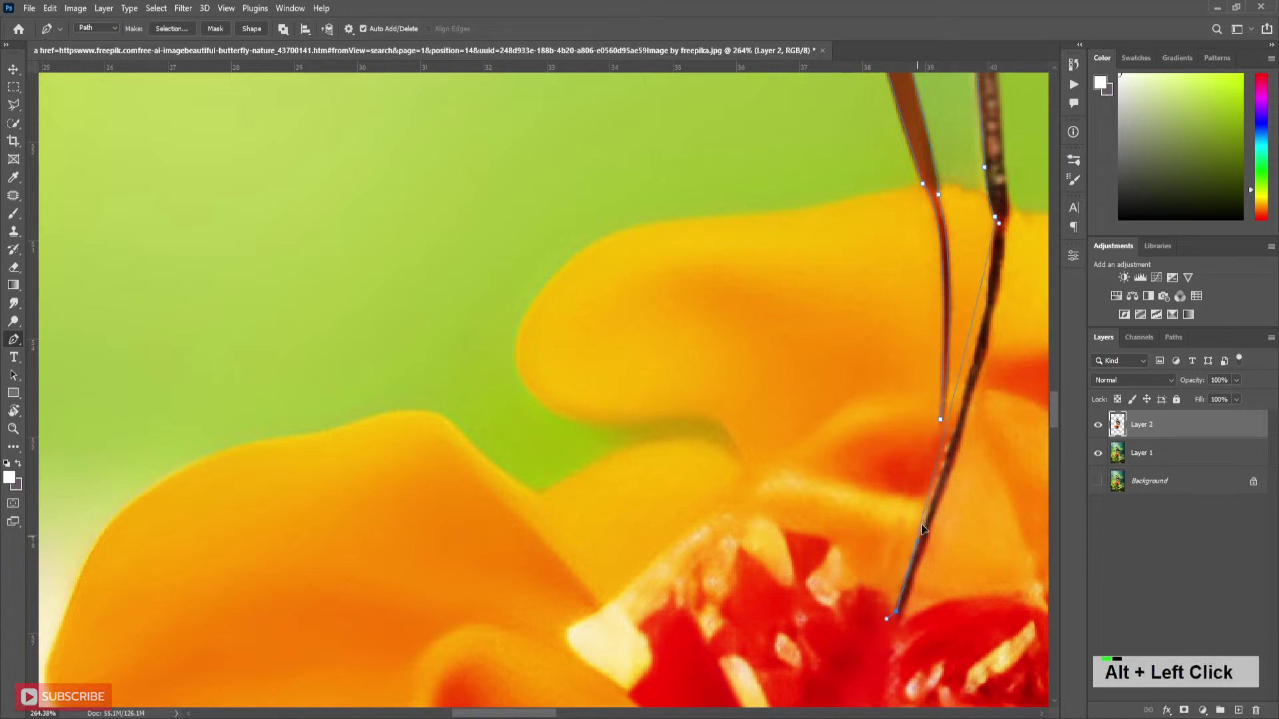
left_click(900, 607, "alt")
left_click_drag(1055, 410, 1052, 385)
left_click(680, 250, "alt")
left_click_drag(705, 245, 837, 283)
left_click(820, 274, "alt")
left_click(857, 297)
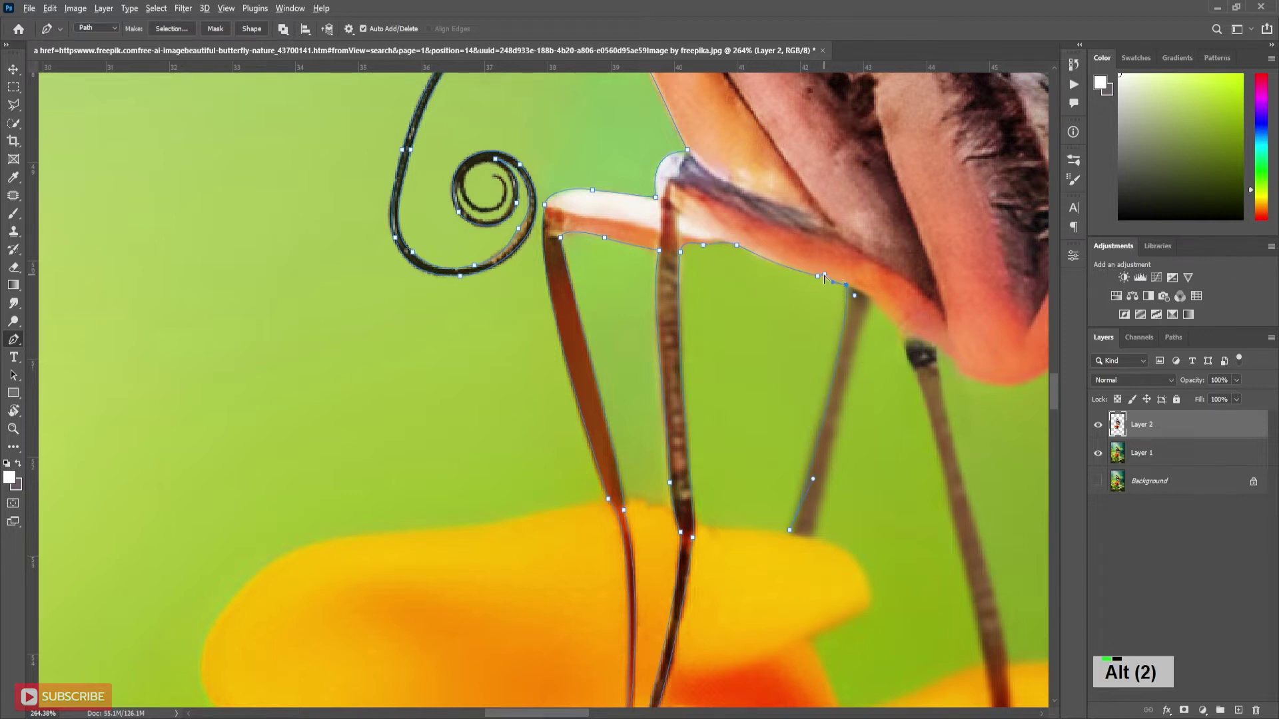
Outline the right leg and follow the stem, extending along the body underside.
left_click(812, 535)
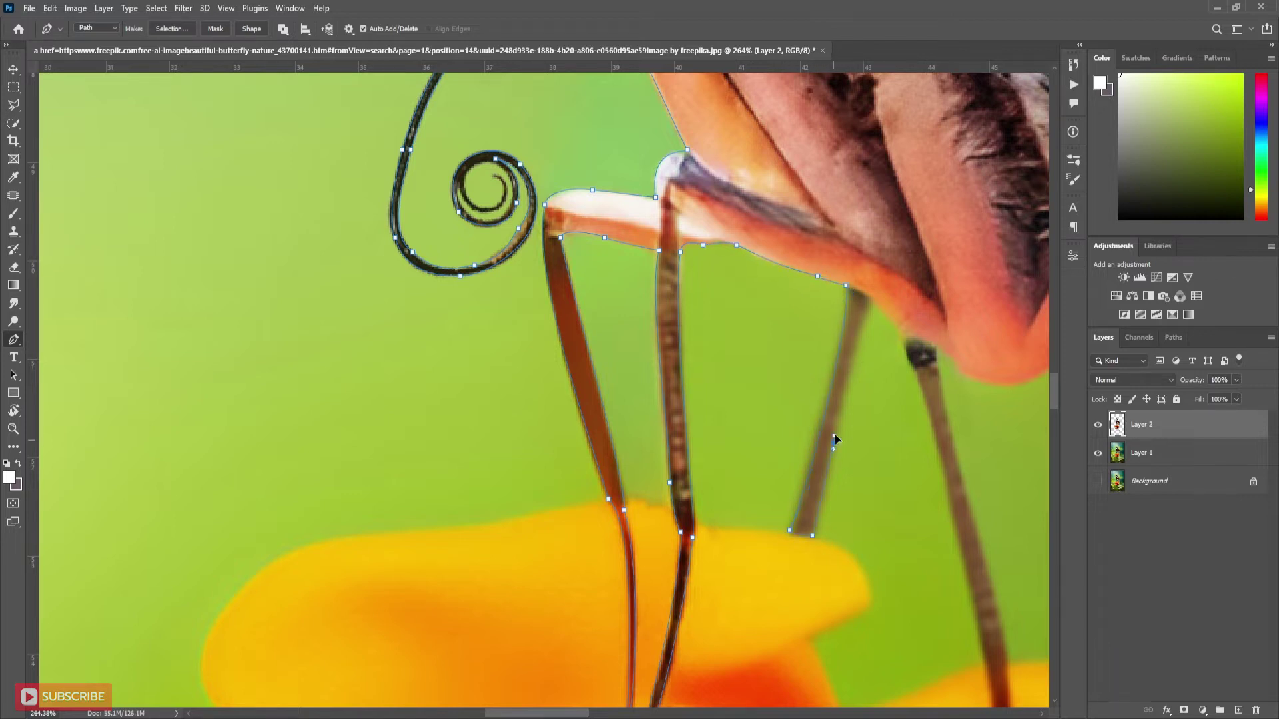
left_click(911, 350, "alt")
left_click_drag(1054, 378, 1053, 417)
scroll(1054, 416, "down", 2)
scroll(1053, 416, "right", 2)
left_click(865, 598)
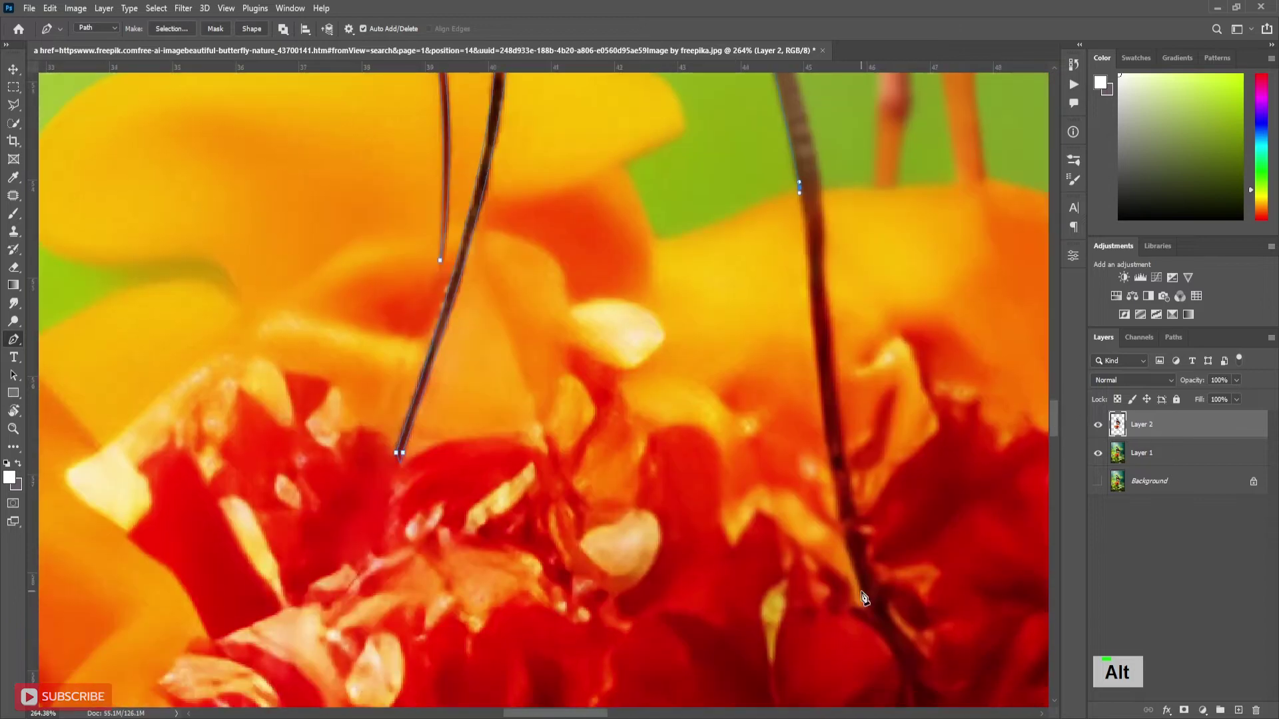
left_click(844, 461, "alt")
scroll(821, 199, "up", 3)
left_click(868, 268, "alt")
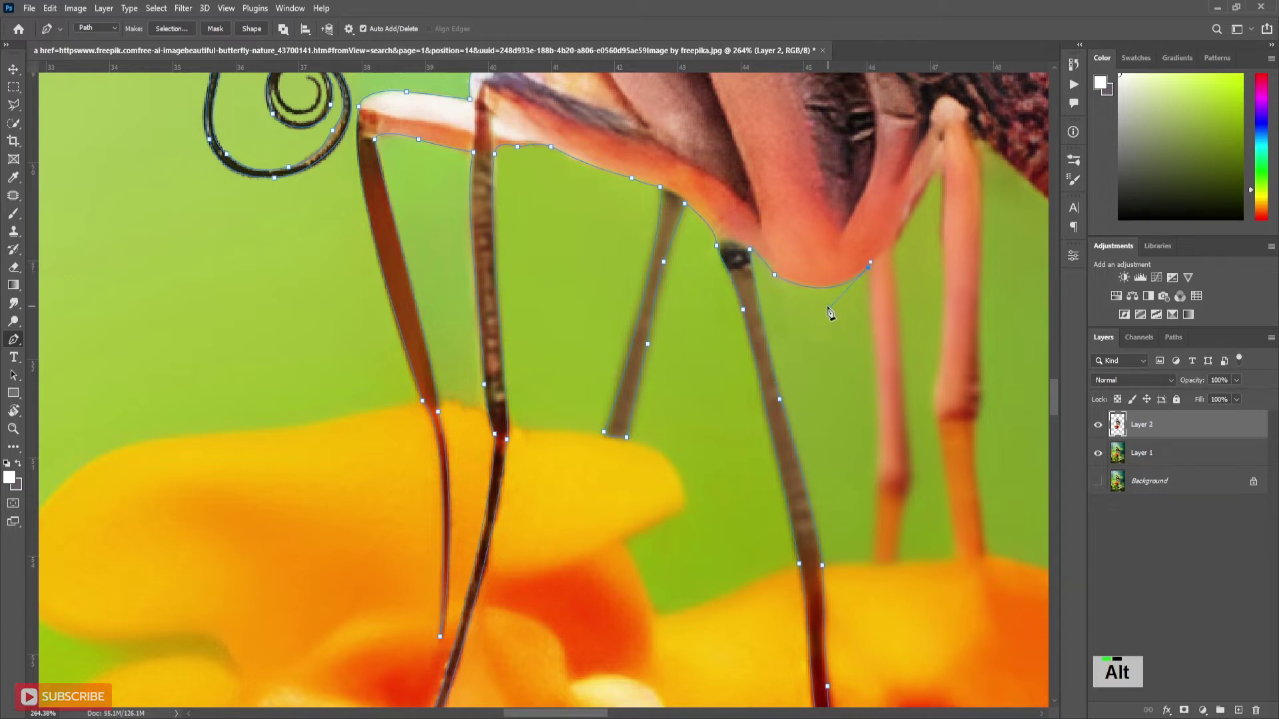
Trace down and around the bottom of the pink leg and back up.
left_click(878, 469, "alt")
left_click(872, 560, "alt")
left_click(892, 563, "alt")
left_click(904, 497, "alt")
Trace the last pink leg from its top, around its bottom, and back up.
left_click(939, 164, "alt")
left_click(944, 312, "alt")
left_click(935, 383, "alt")
left_click(957, 554, "alt")
left_click(984, 557, "alt")
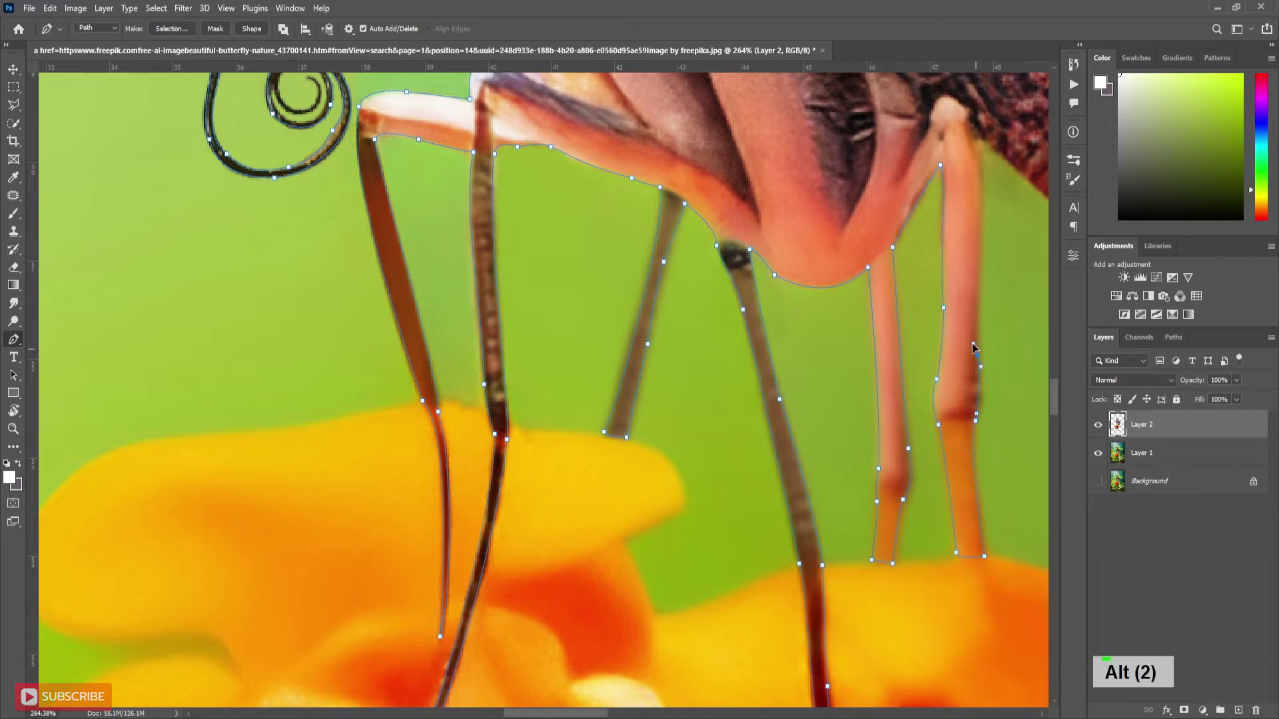
left_click(975, 420, "alt")
left_click(975, 345, "alt")
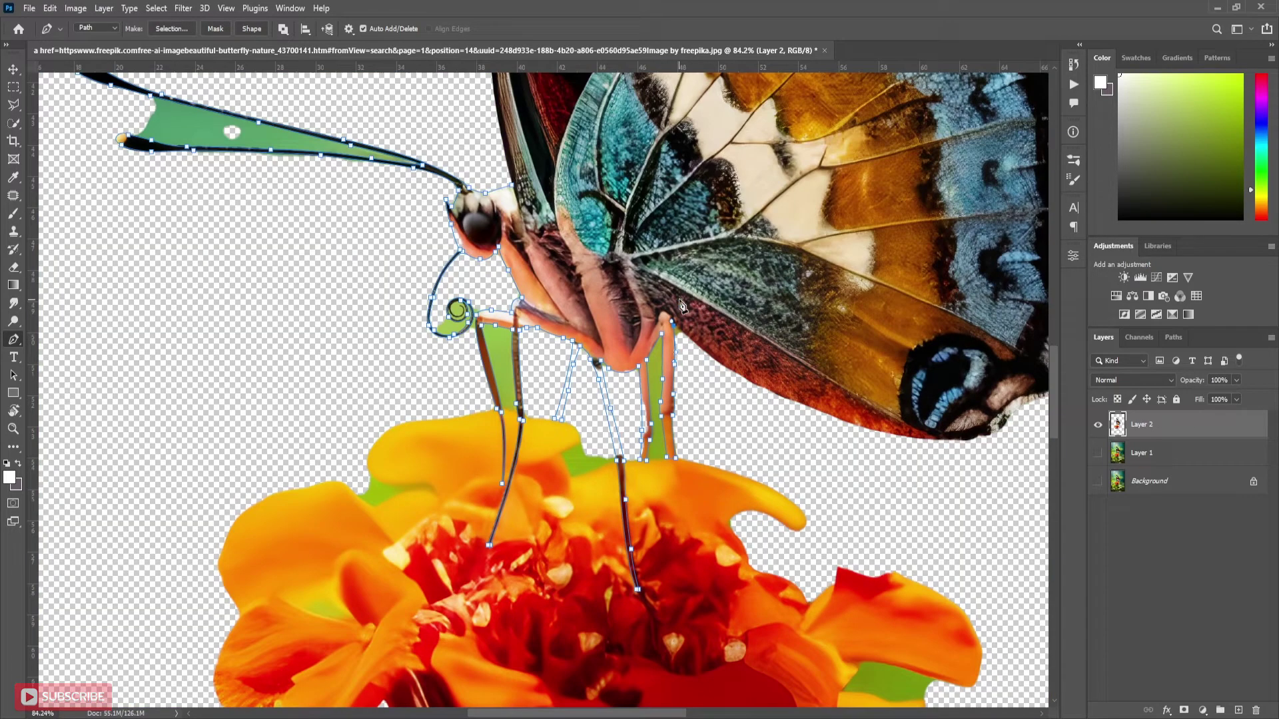
scroll(675, 376, "up", 3)
scroll(690, 374, "up", 2)
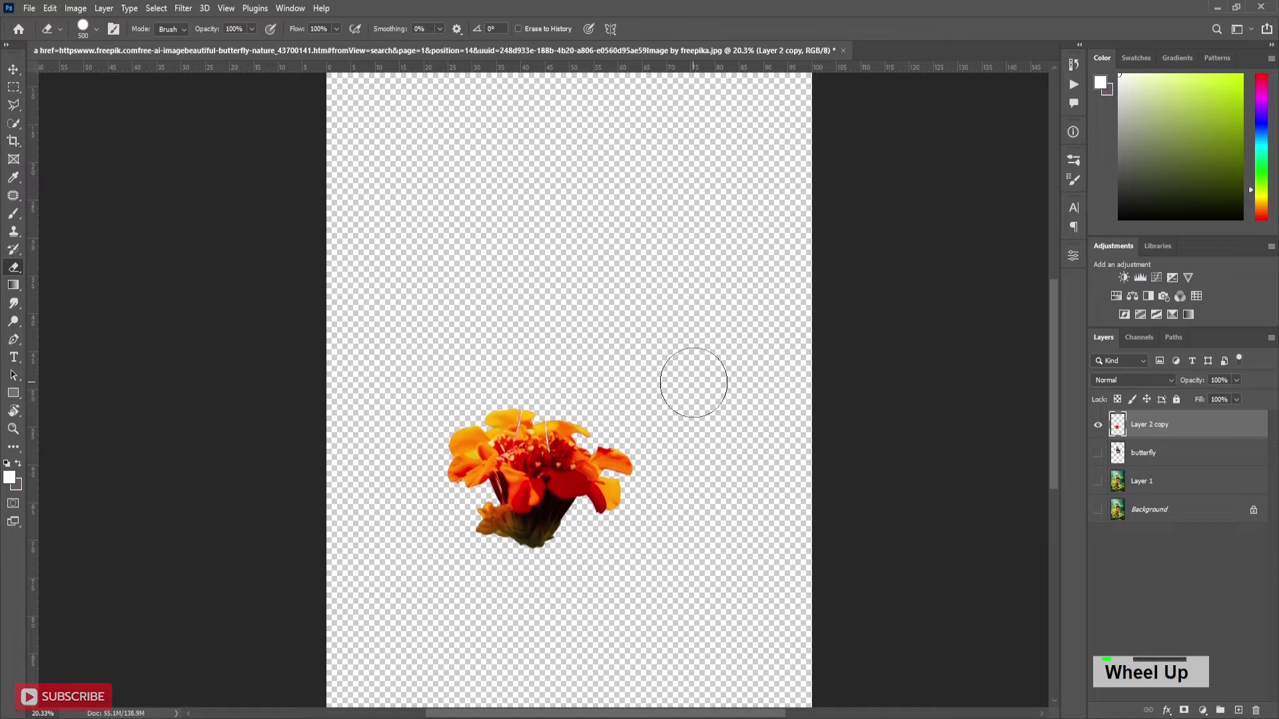
Rename the copied flower layer to 'flower'.
left_click(14, 69)
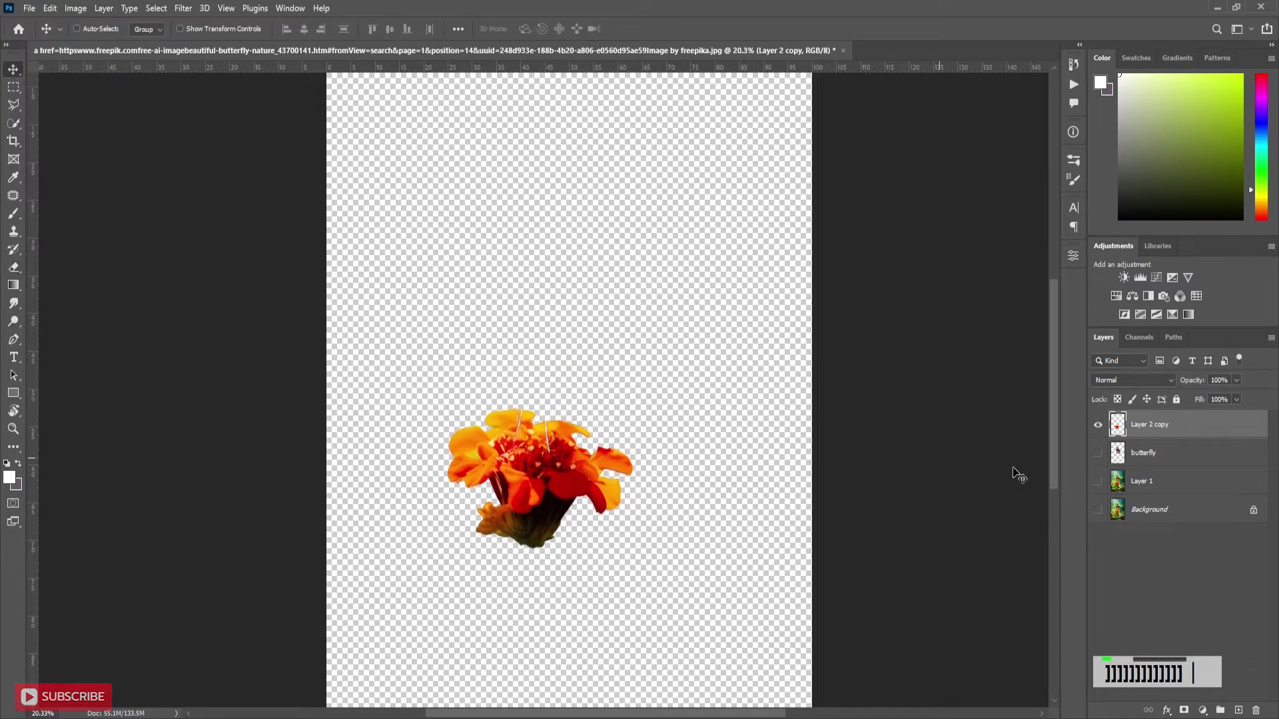
left_click(1099, 427)
double_click(1146, 427)
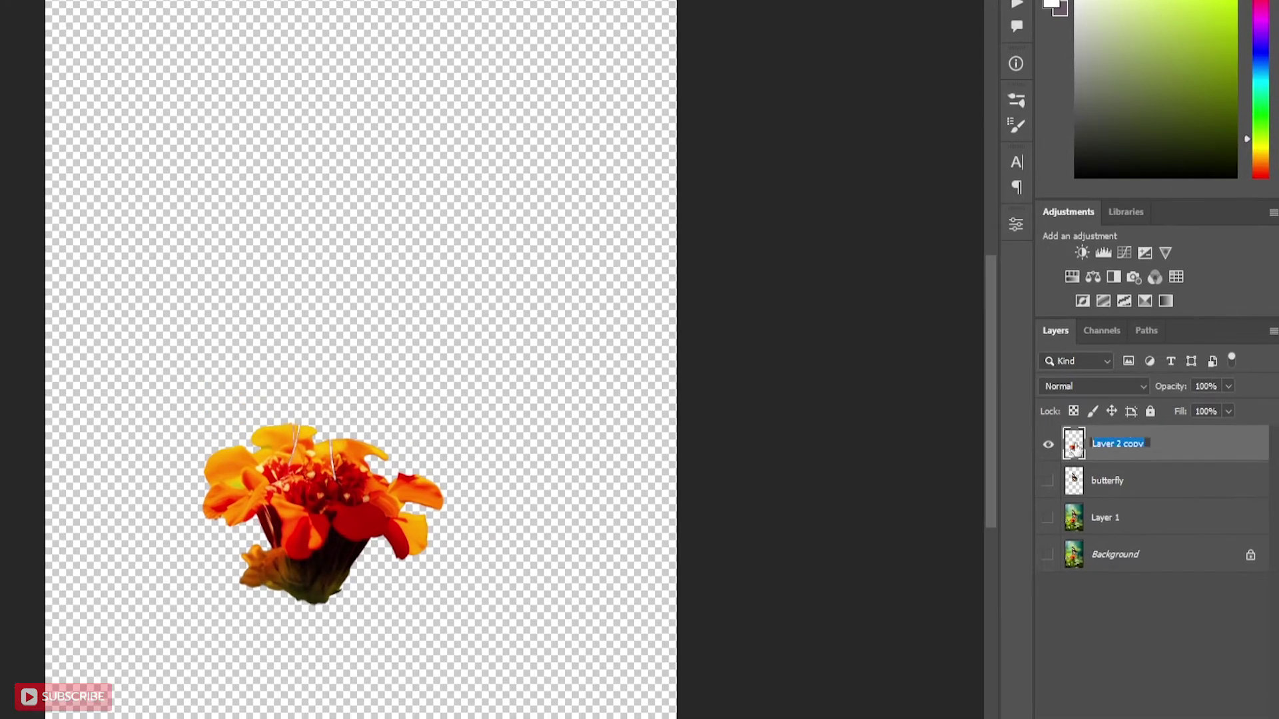
type("flower")
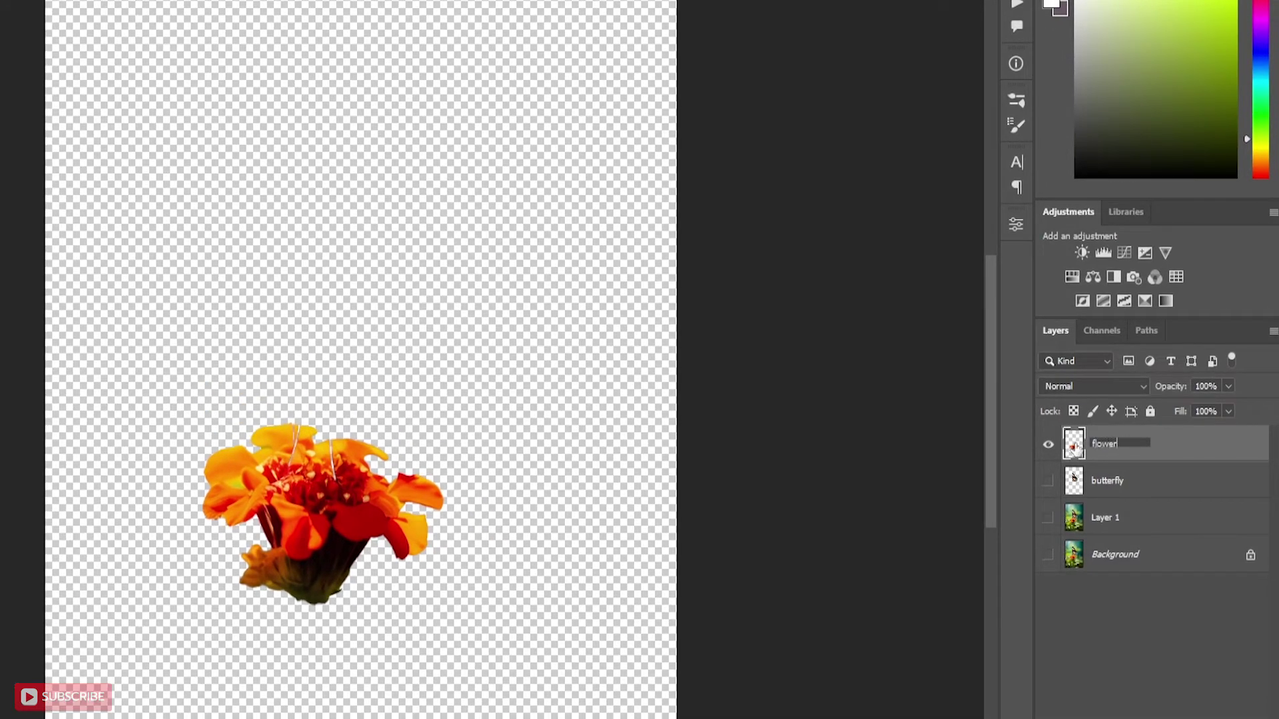
key("Return")
Show the butterfly and original photo layers, and select Layer 1.
left_click(1048, 483)
left_click(1048, 518)
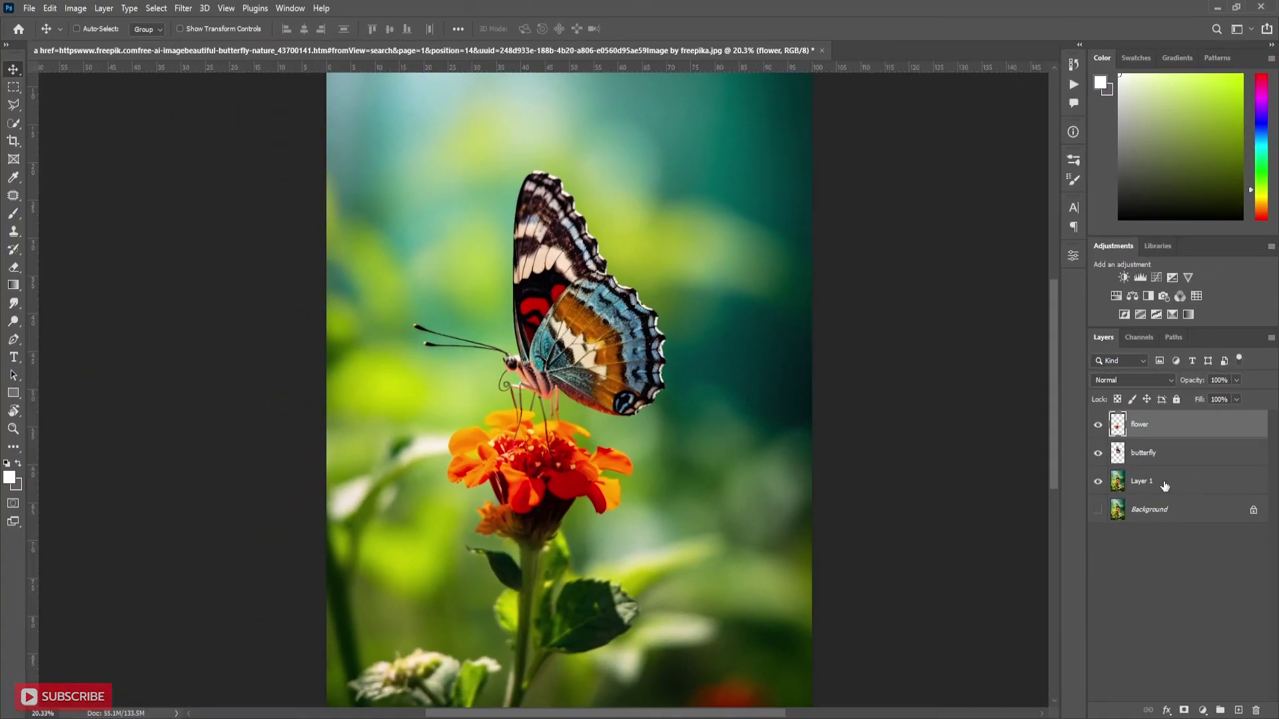
left_click(1164, 484)
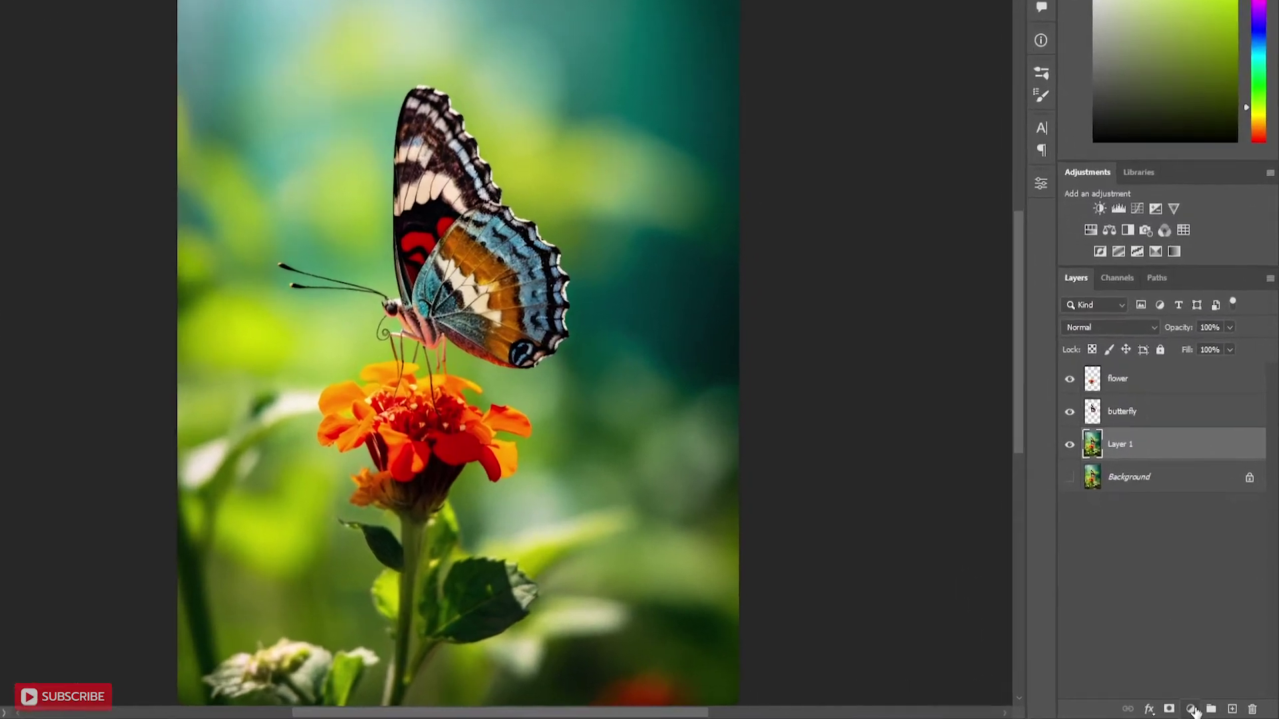
Add a Color Lookup adjustment using Moonlight.3DL above Layer 1.
left_click(1179, 708)
left_click(1171, 606)
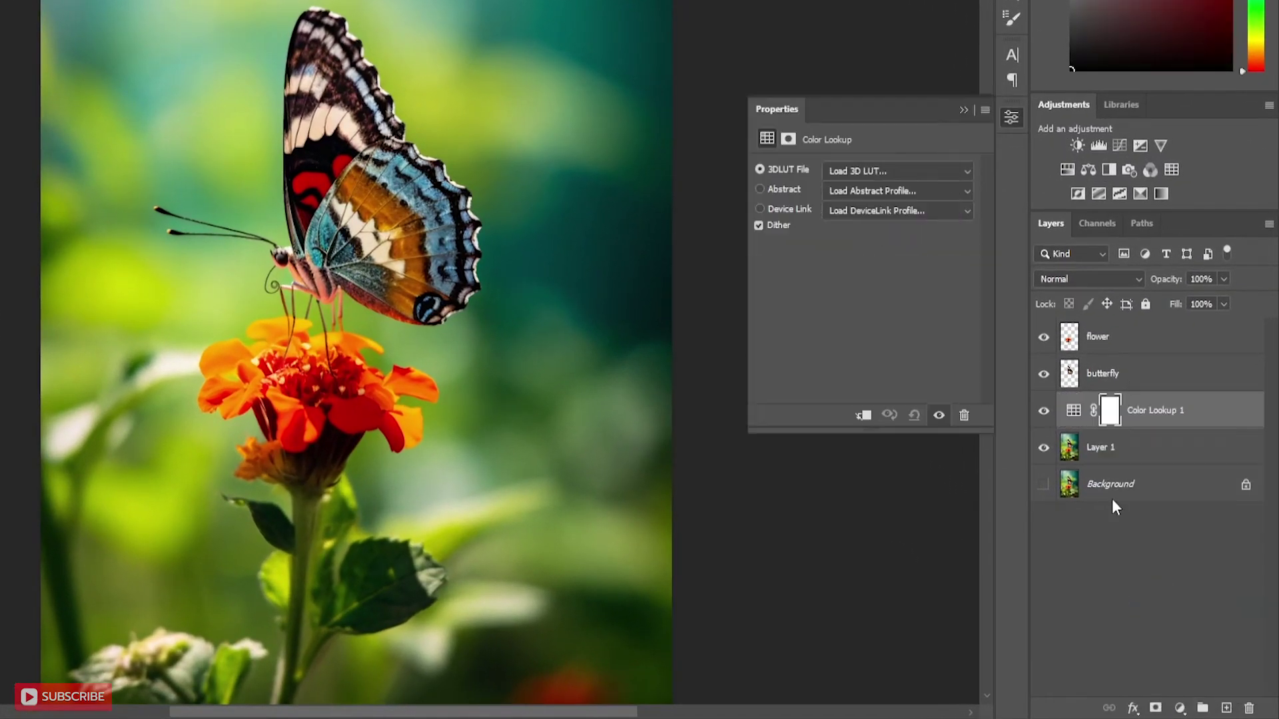
left_click(866, 176)
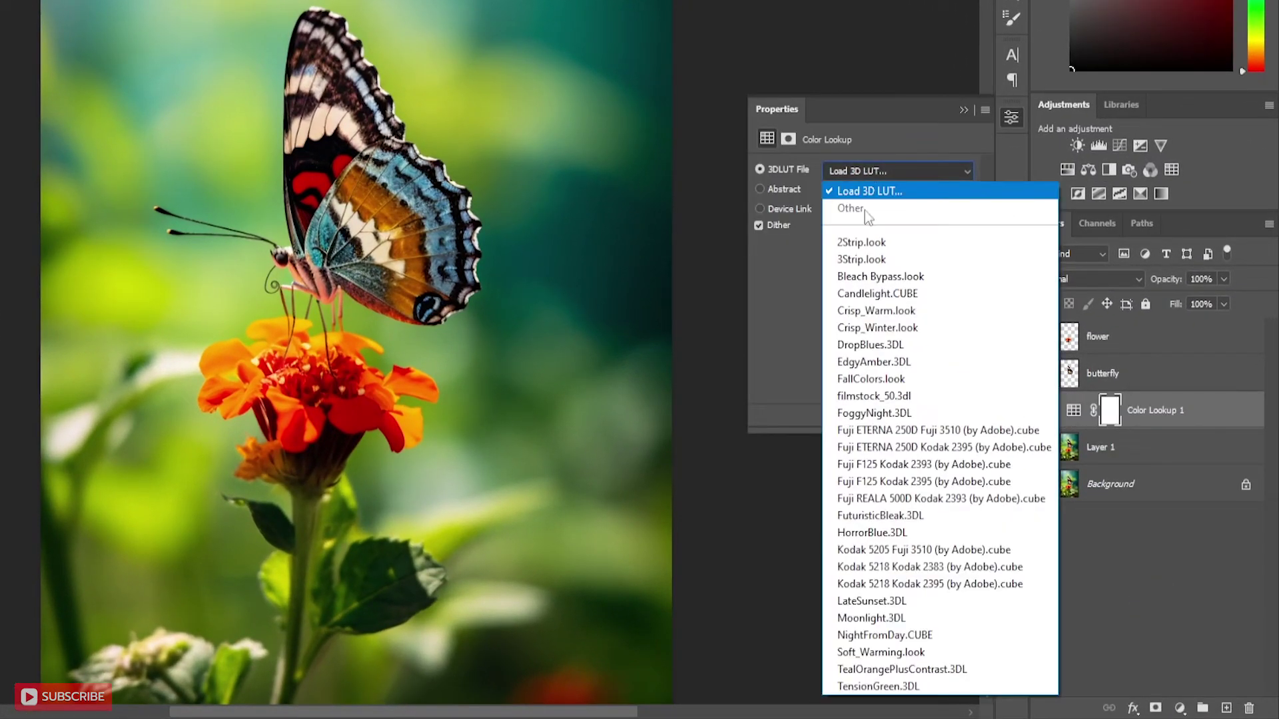
left_click(865, 614)
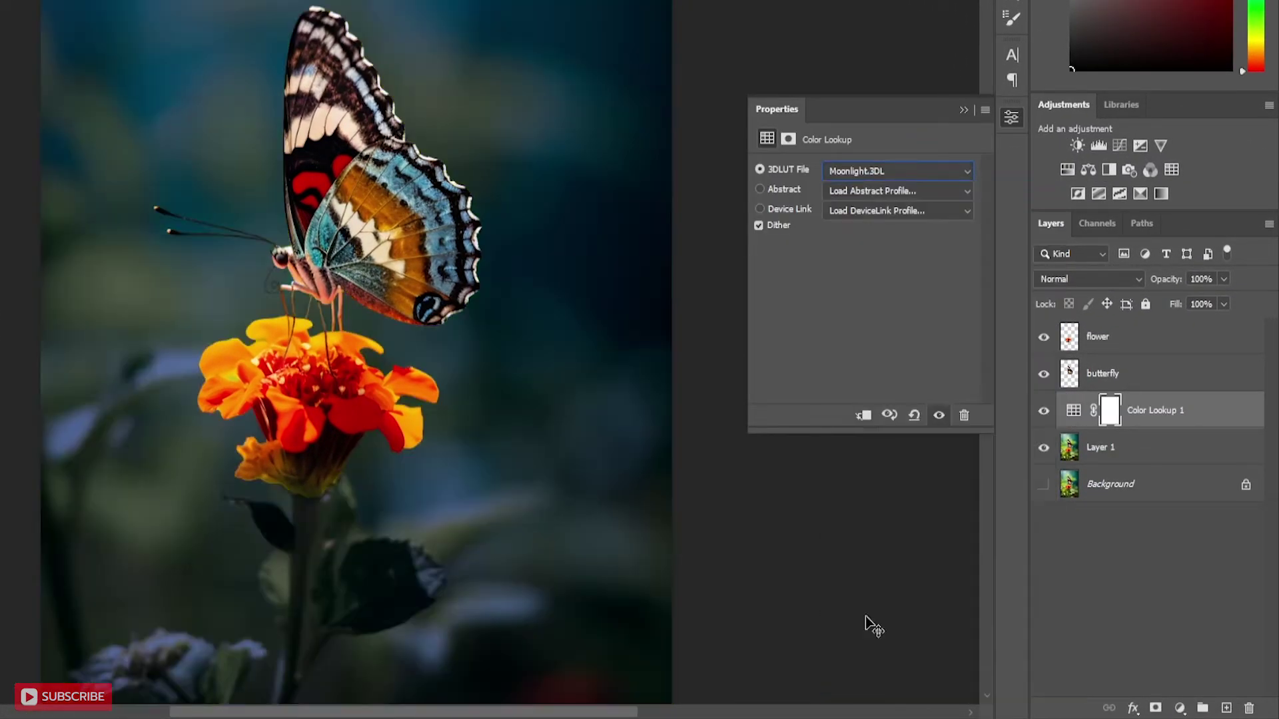
left_click(963, 111)
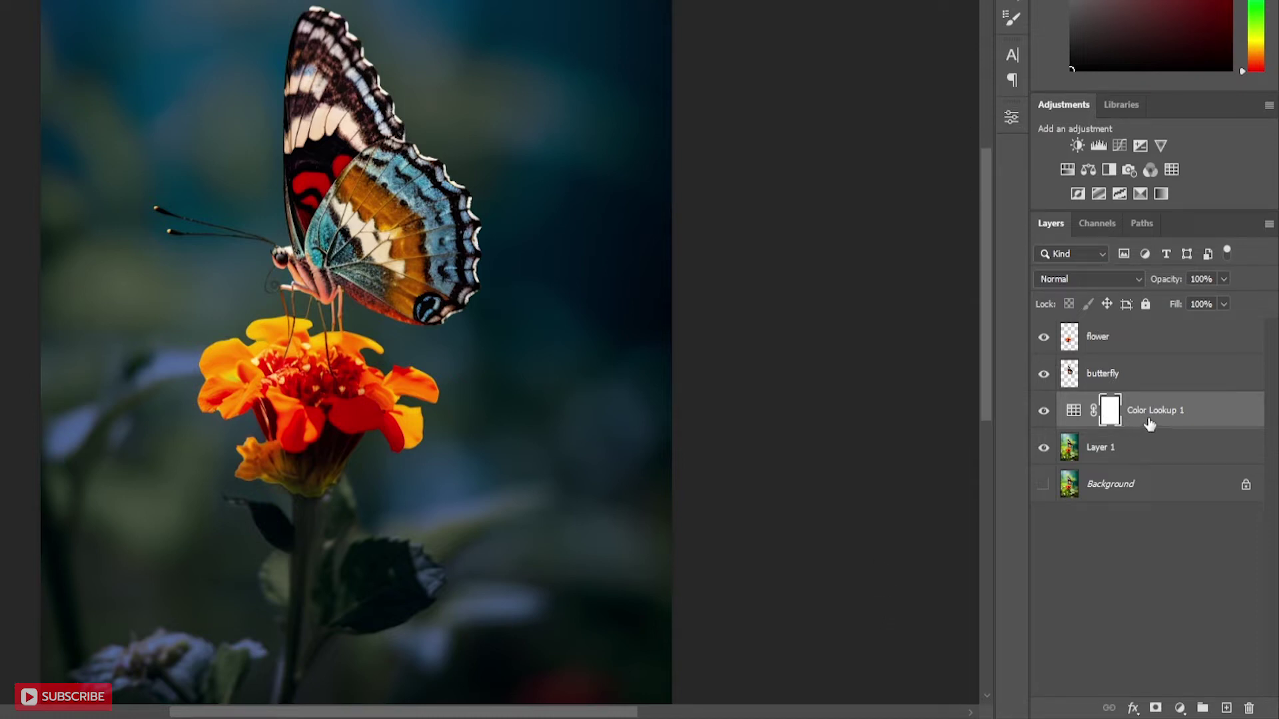
Add a Levels adjustment that lowers the output whites to darken the scene.
left_click(1180, 709)
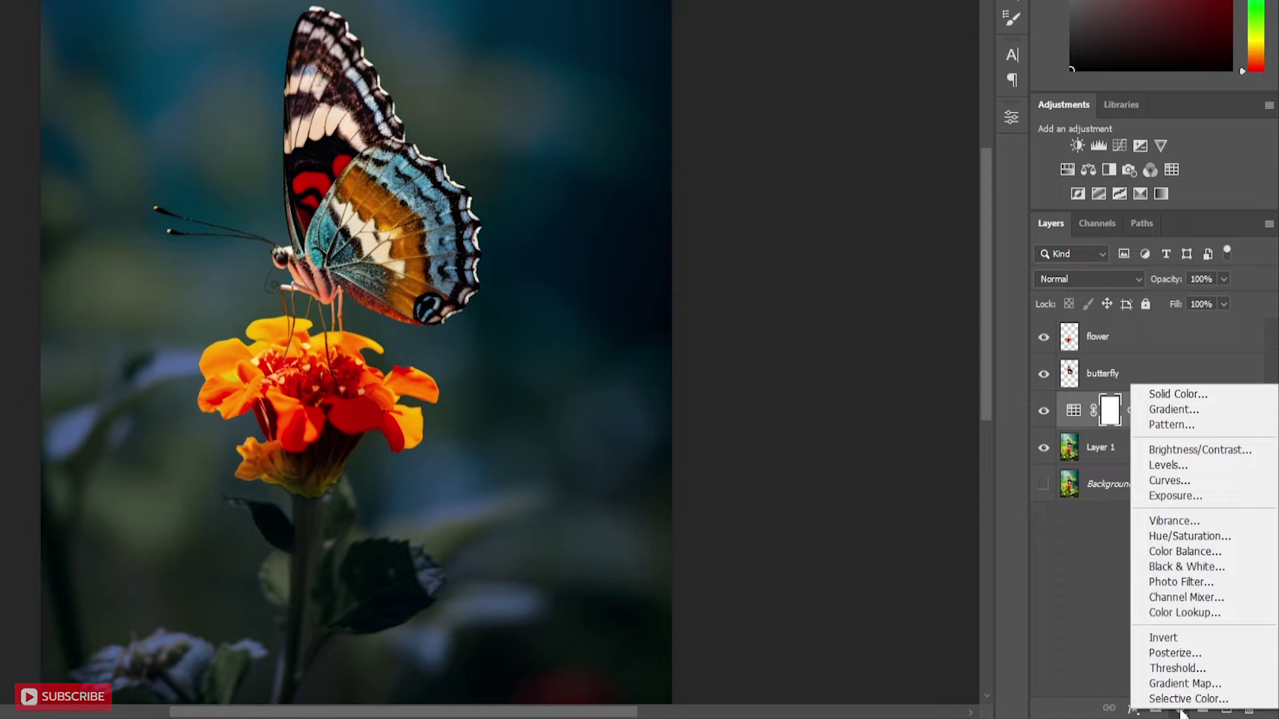
left_click(1176, 465)
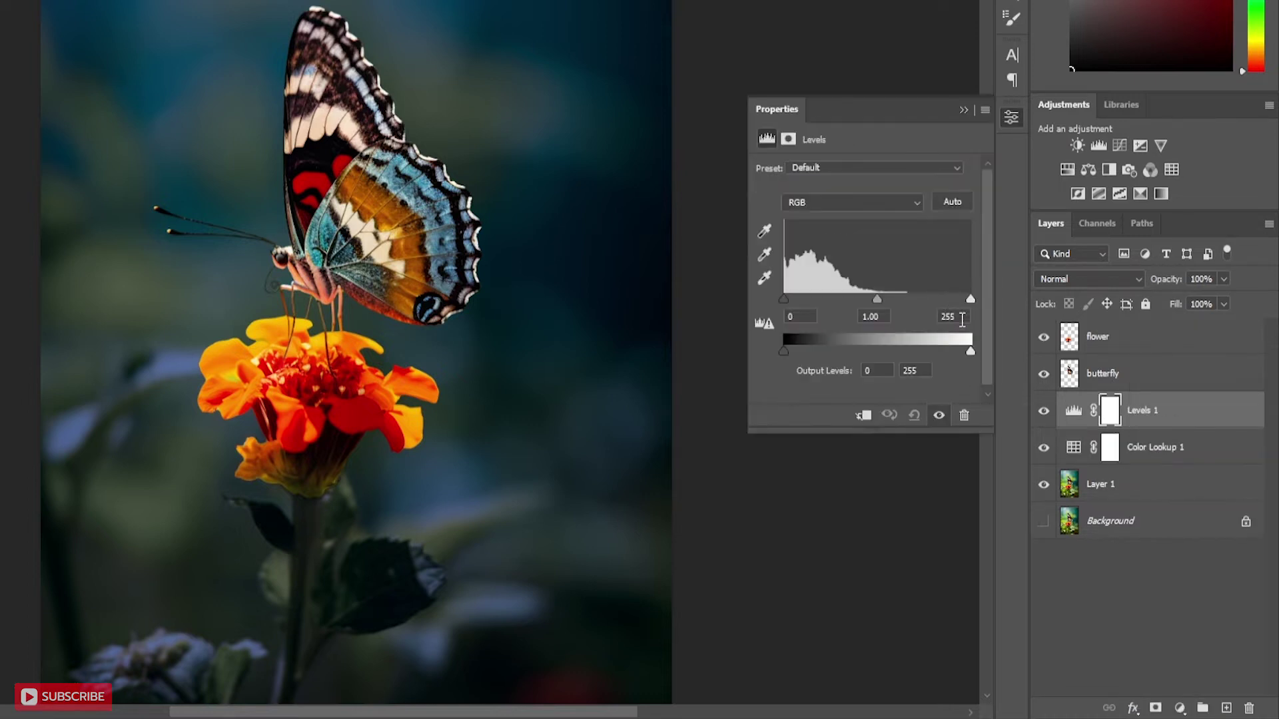
left_click_drag(971, 351, 920, 353)
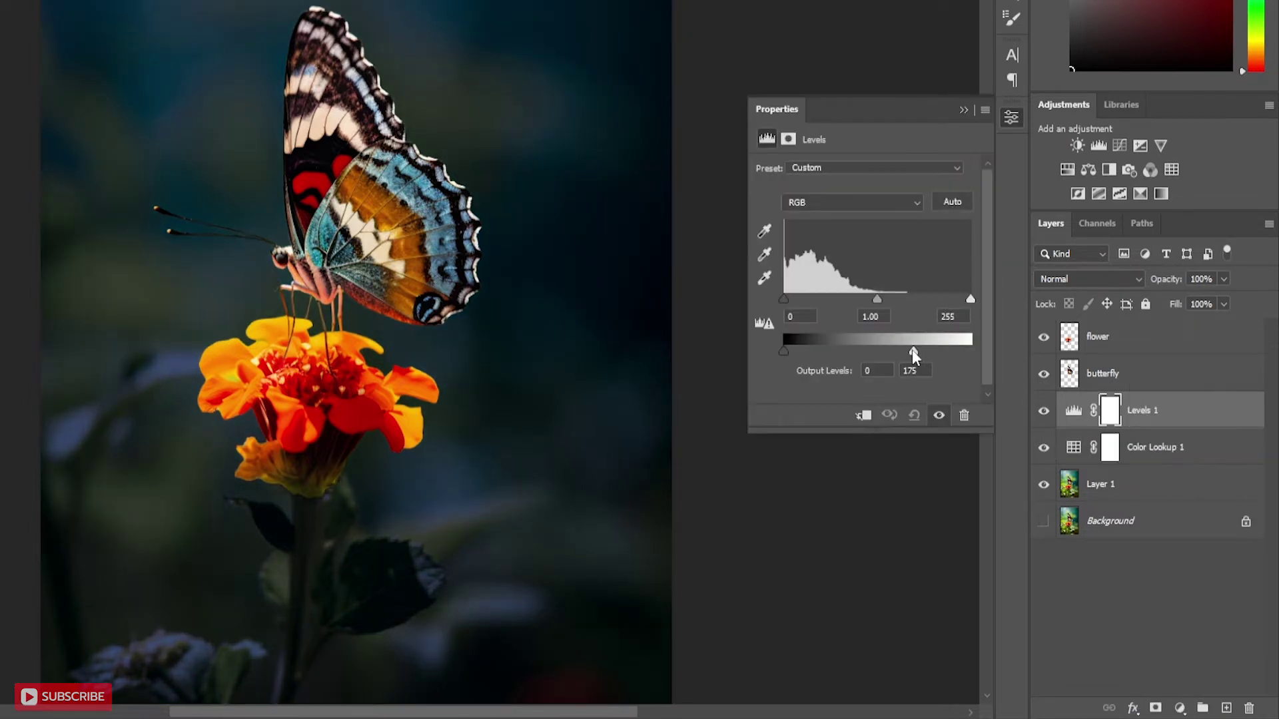
left_click(962, 111)
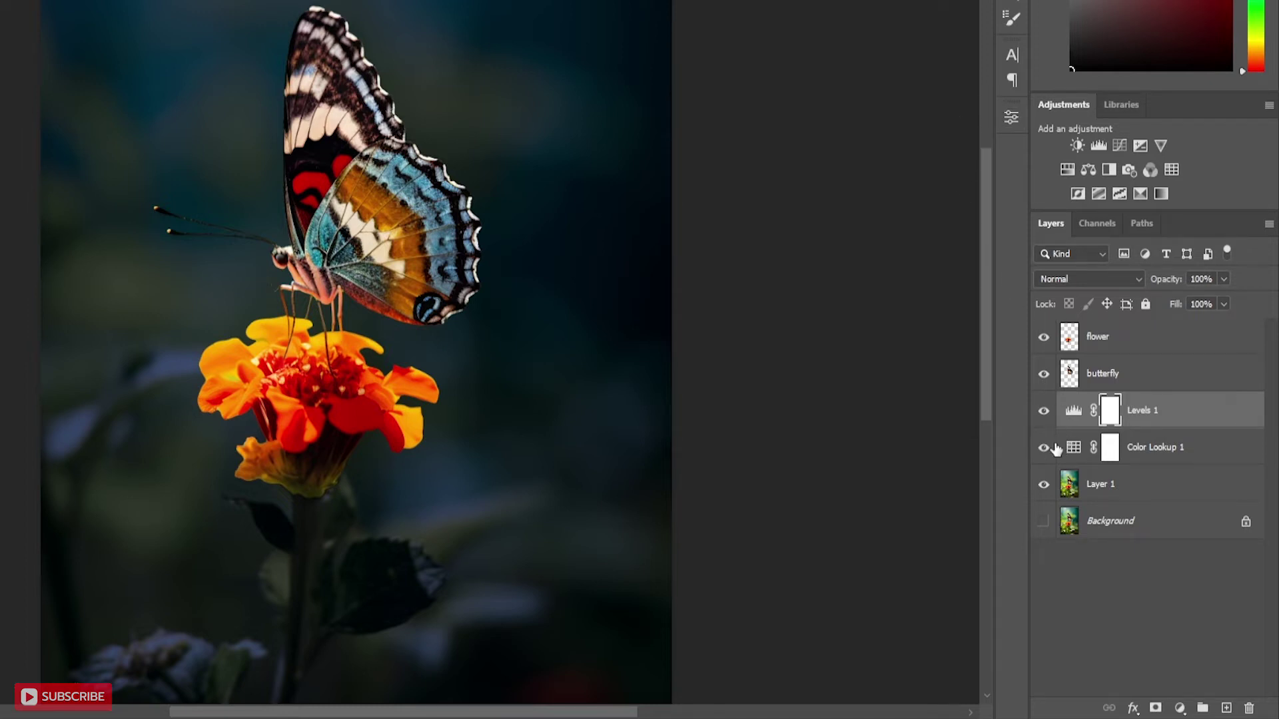
Toggle the Color Lookup and Levels adjustments off and back on to compare.
left_click(1045, 448)
left_click(1045, 412)
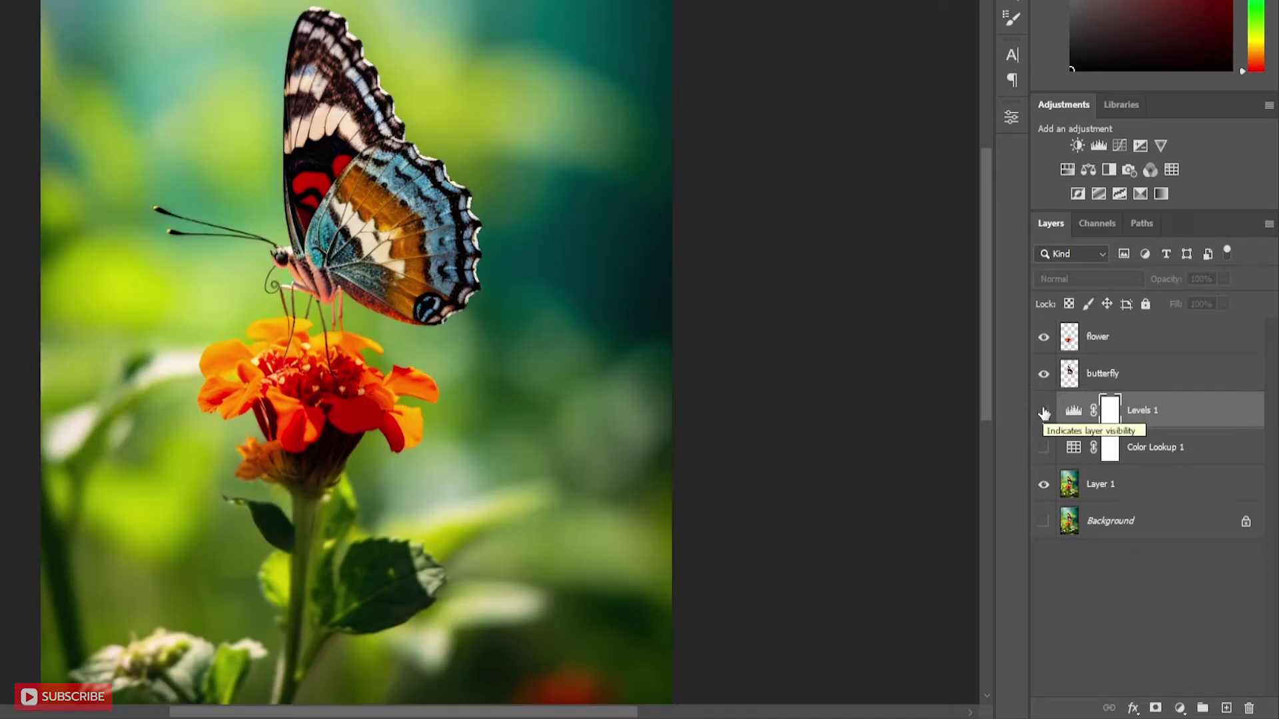
left_click(1044, 410)
left_click(1045, 448)
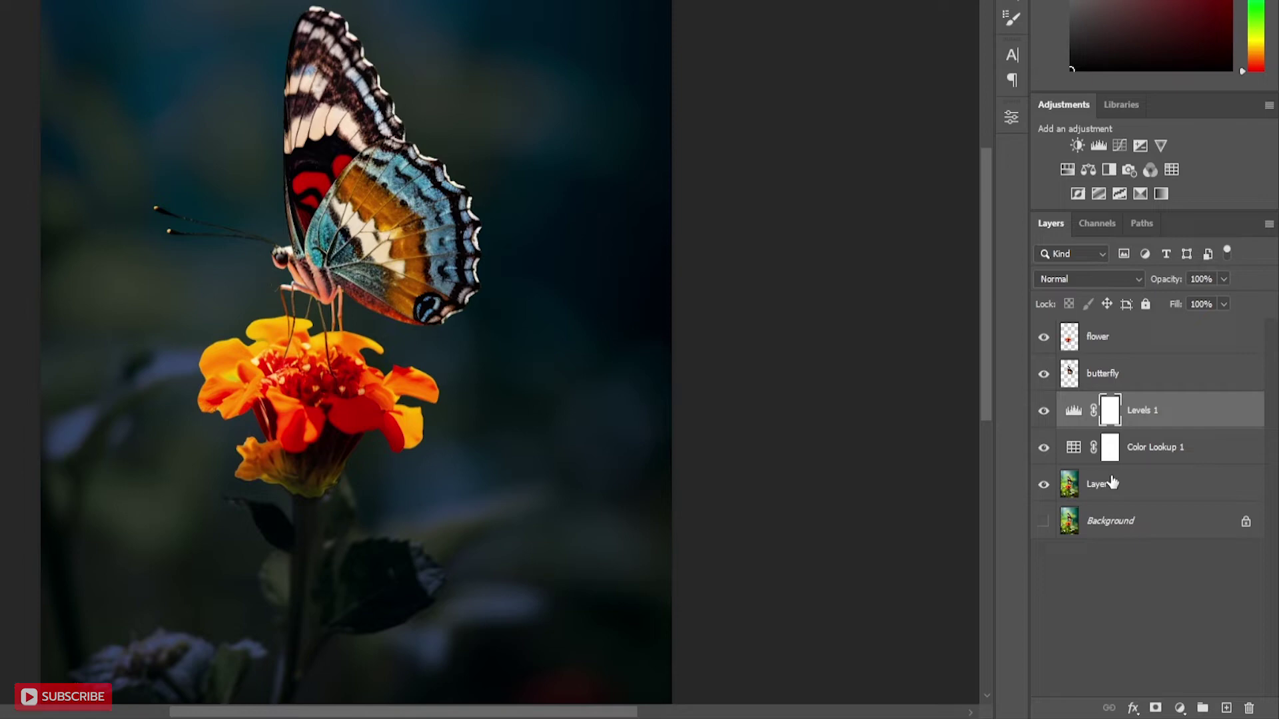
Move the butterfly layer above the flower and group it as 'glow'.
left_click(1142, 378)
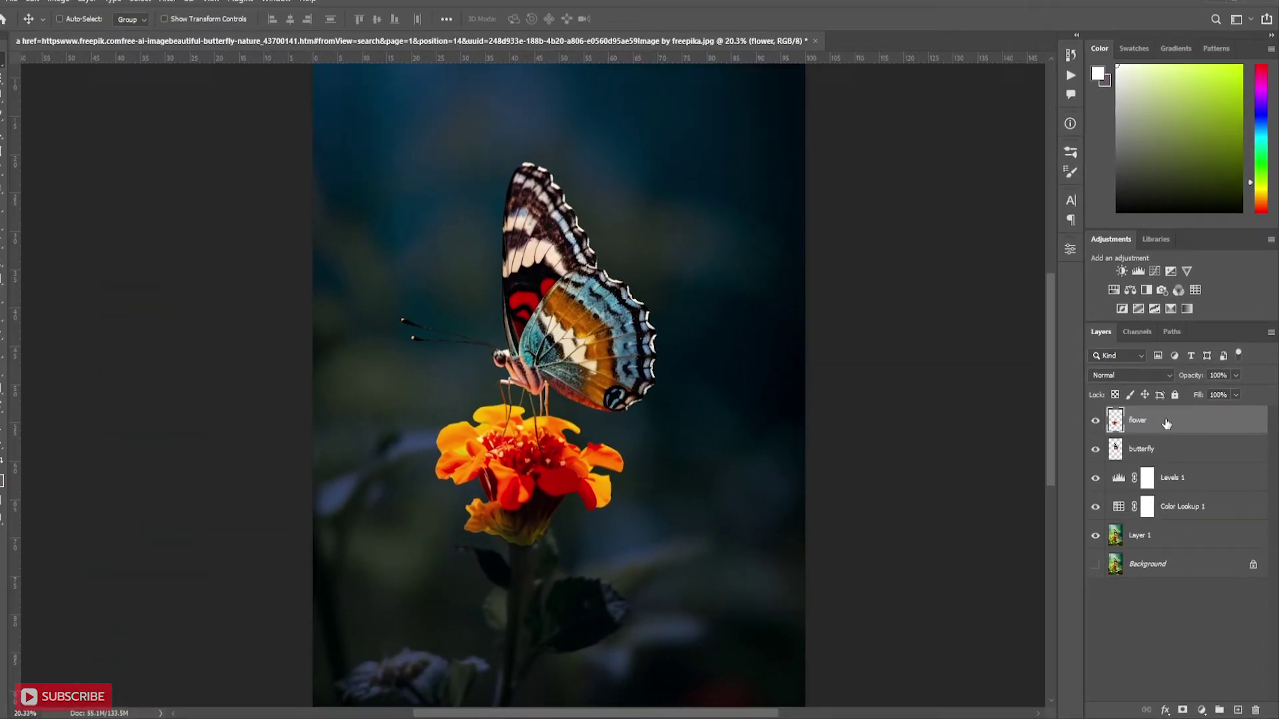
left_click_drag(1142, 379, 1125, 376)
left_click_drag(1160, 455, 1163, 459)
left_click(1163, 429)
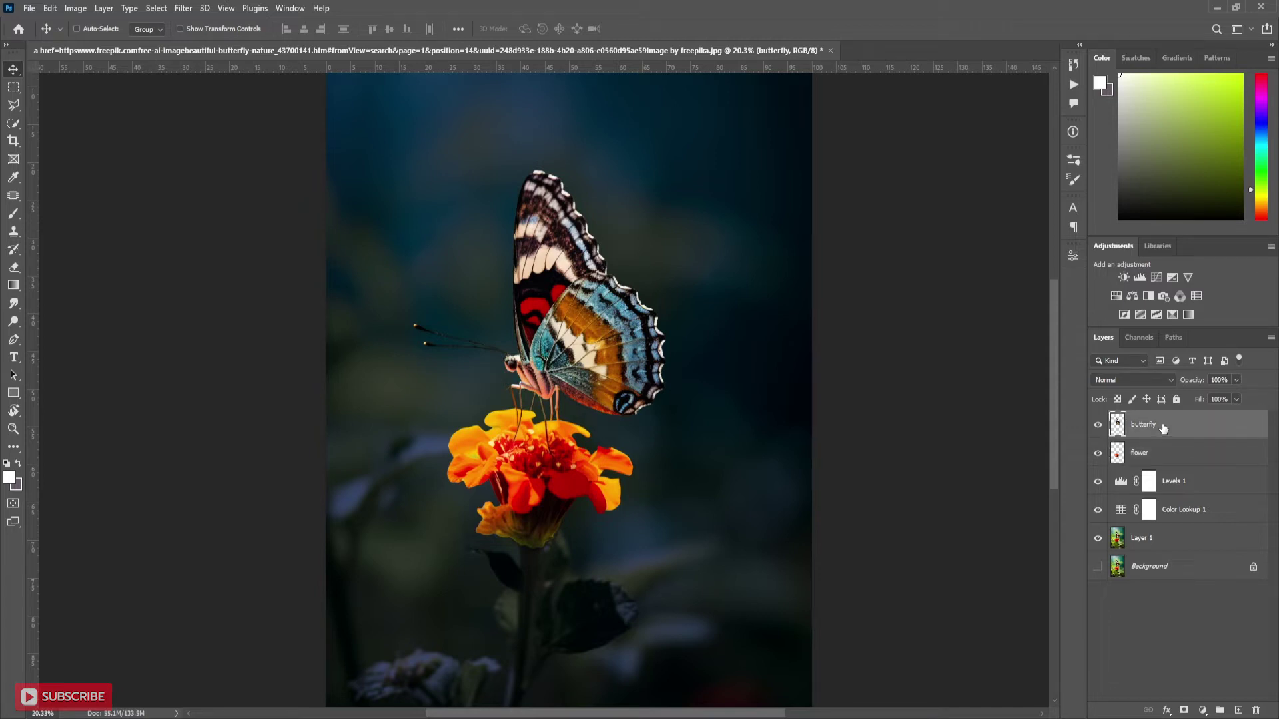
key("ctrl+g")
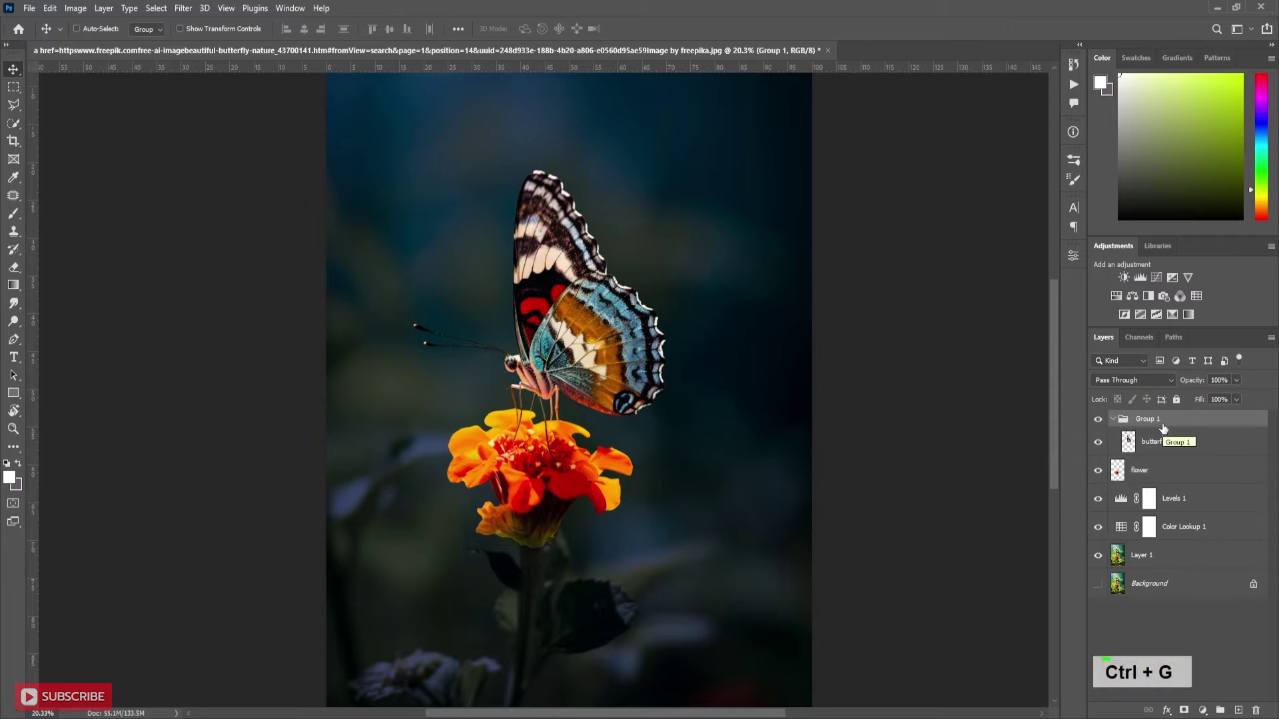
double_click(1147, 419)
type("glo")
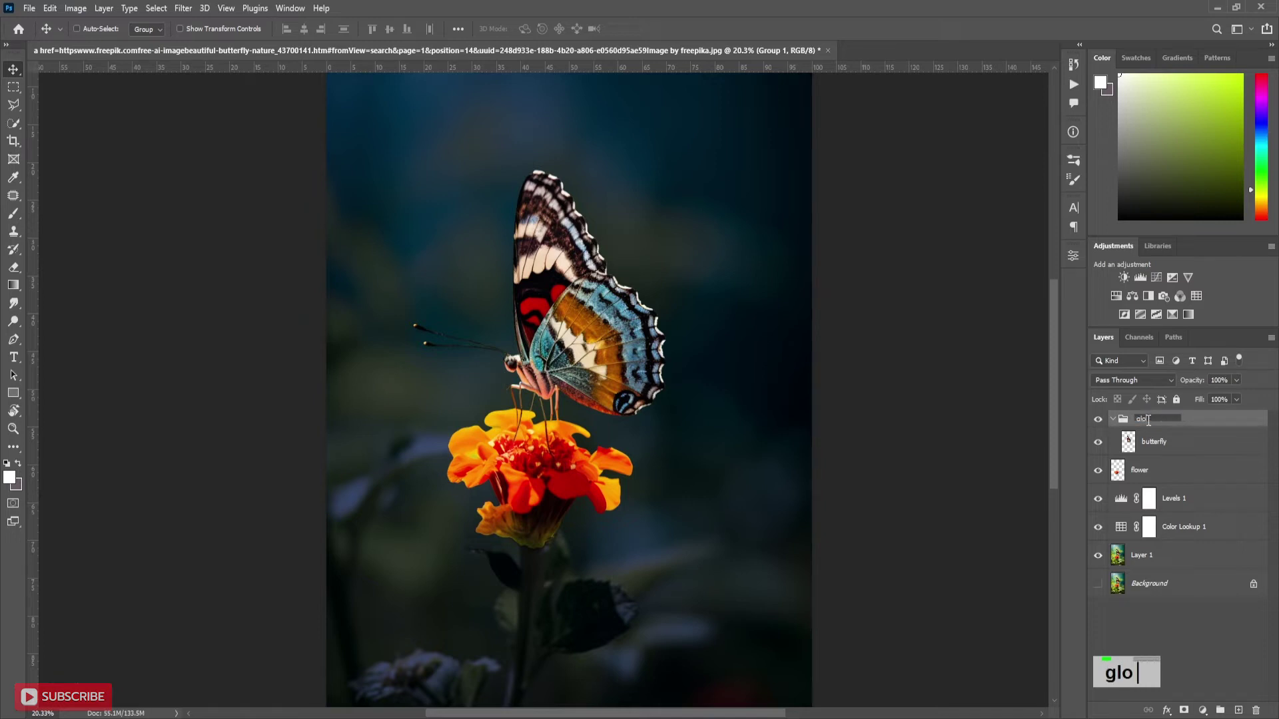
type("w")
key("Return")
Convert the butterfly layer to a smart object.
left_click(1154, 441)
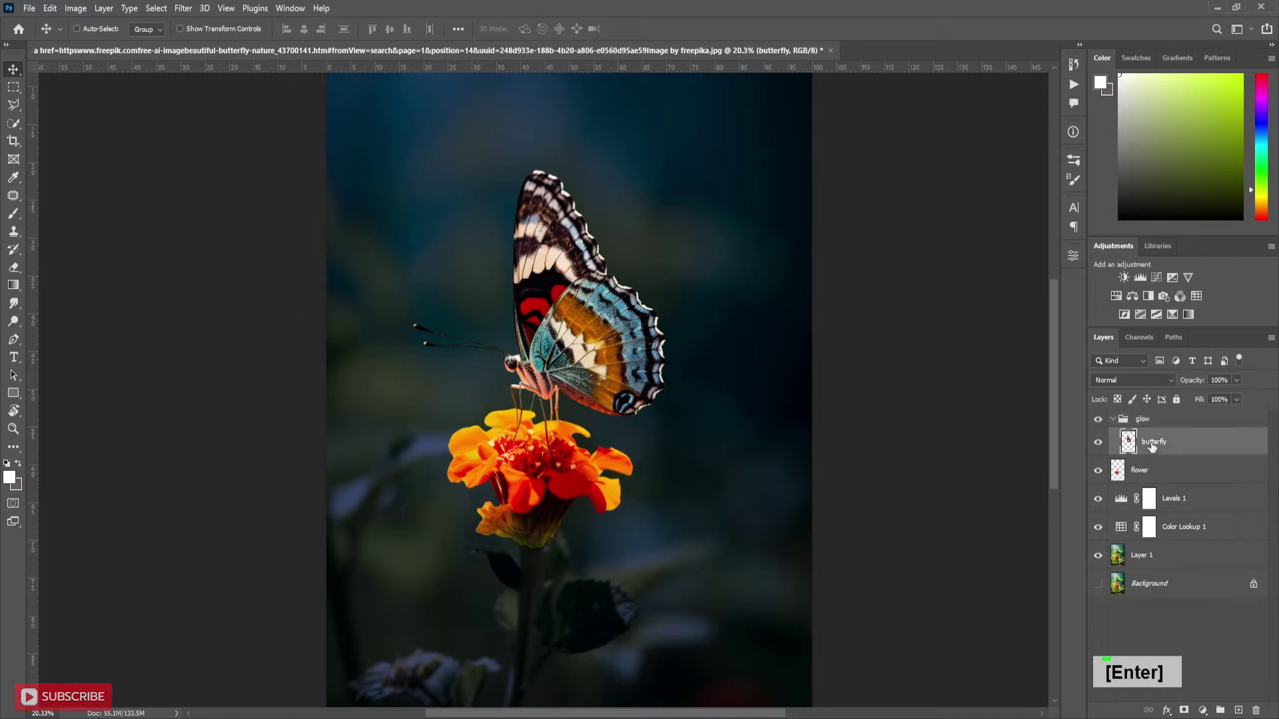
right_click(1171, 441)
left_click(1009, 324)
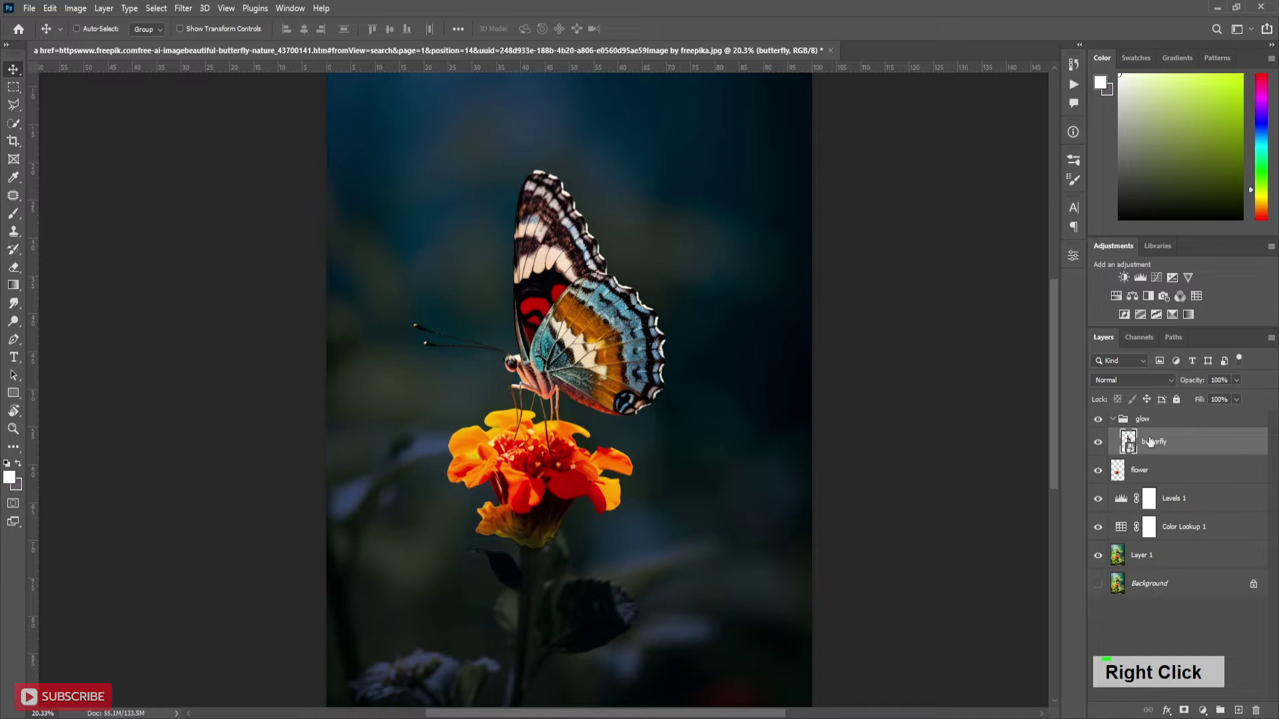
Duplicate the butterfly and give the copy Linear Dodge (Add) and a 5-pixel Gaussian Blur.
key("ctrl+j")
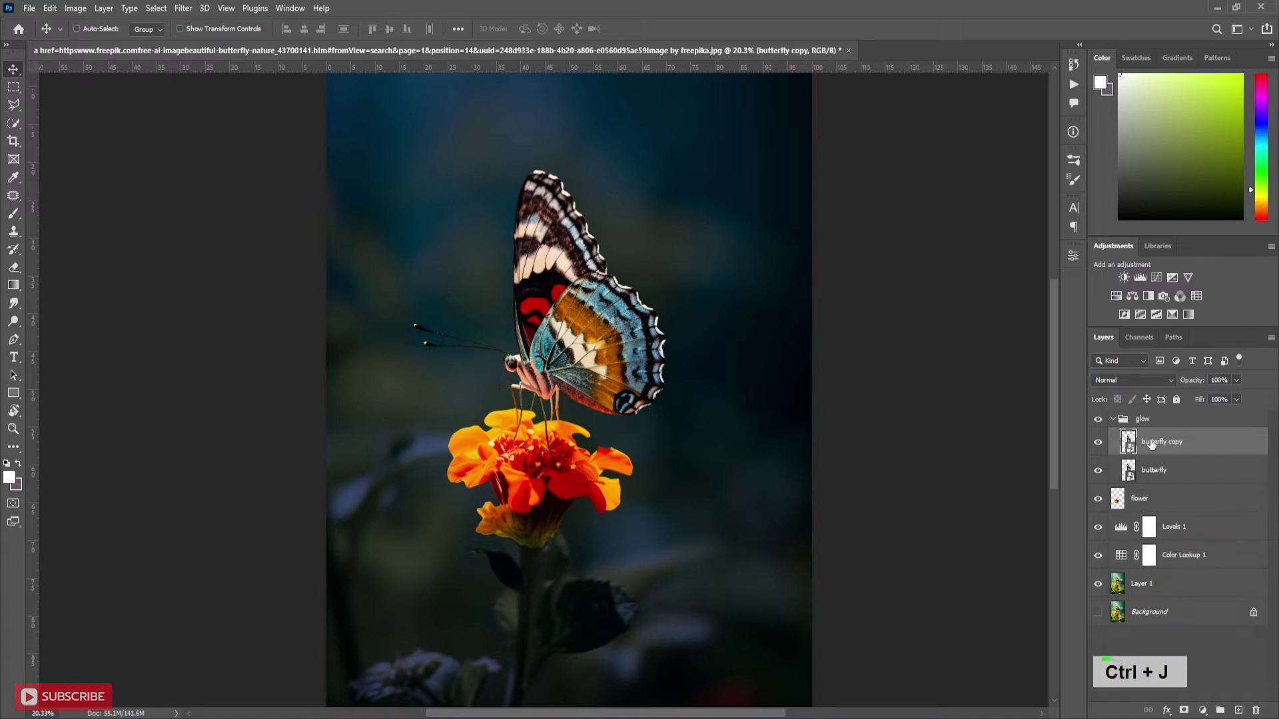
left_click(1130, 378)
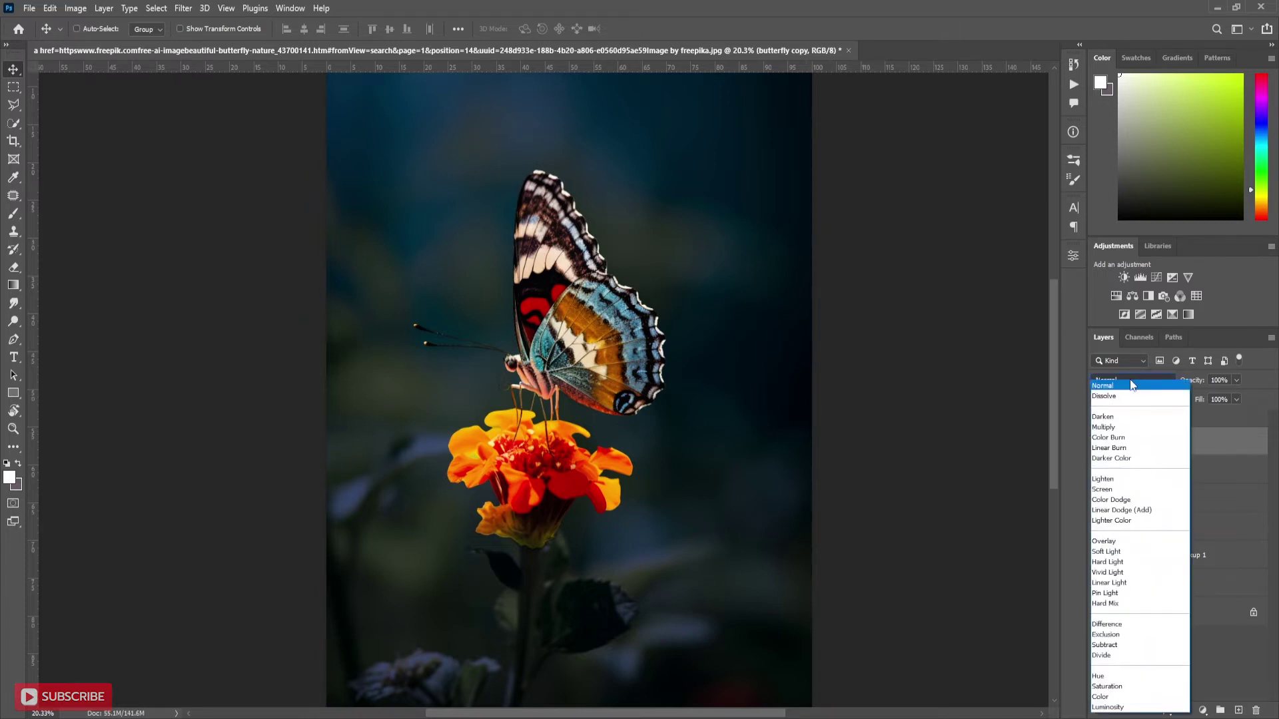
left_click(1132, 513)
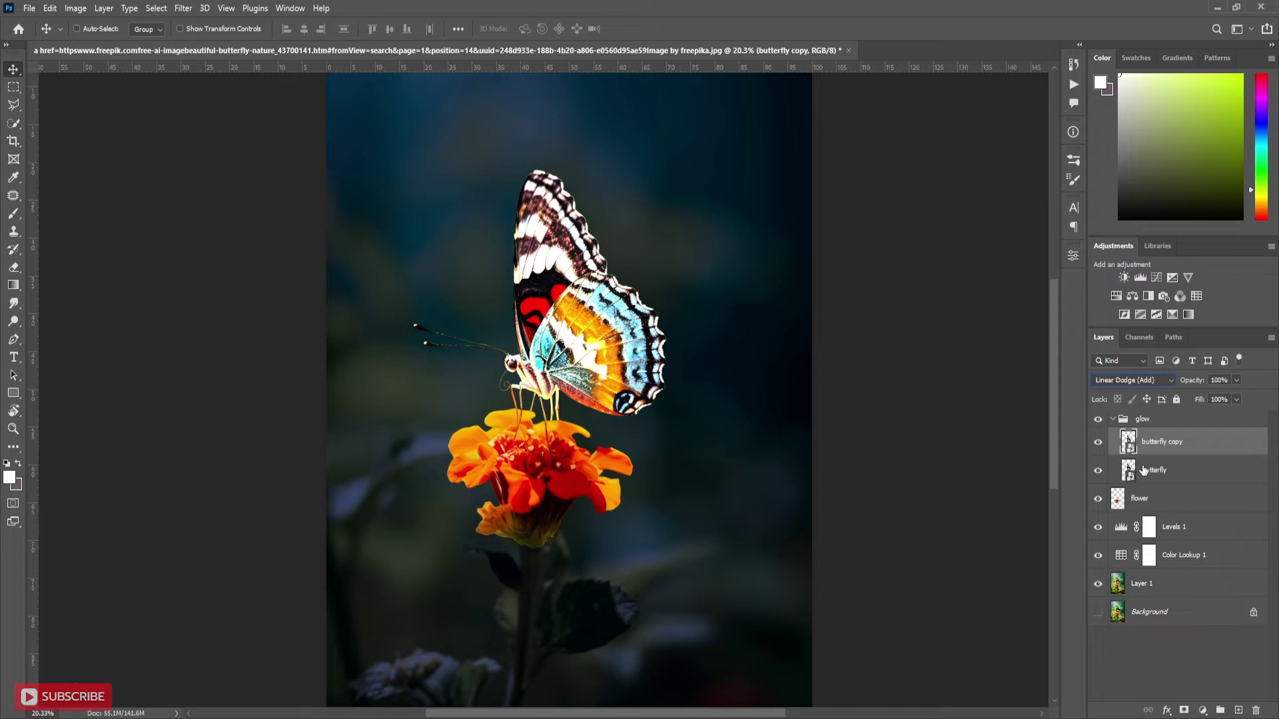
left_click(183, 8)
mouse_move(192, 186)
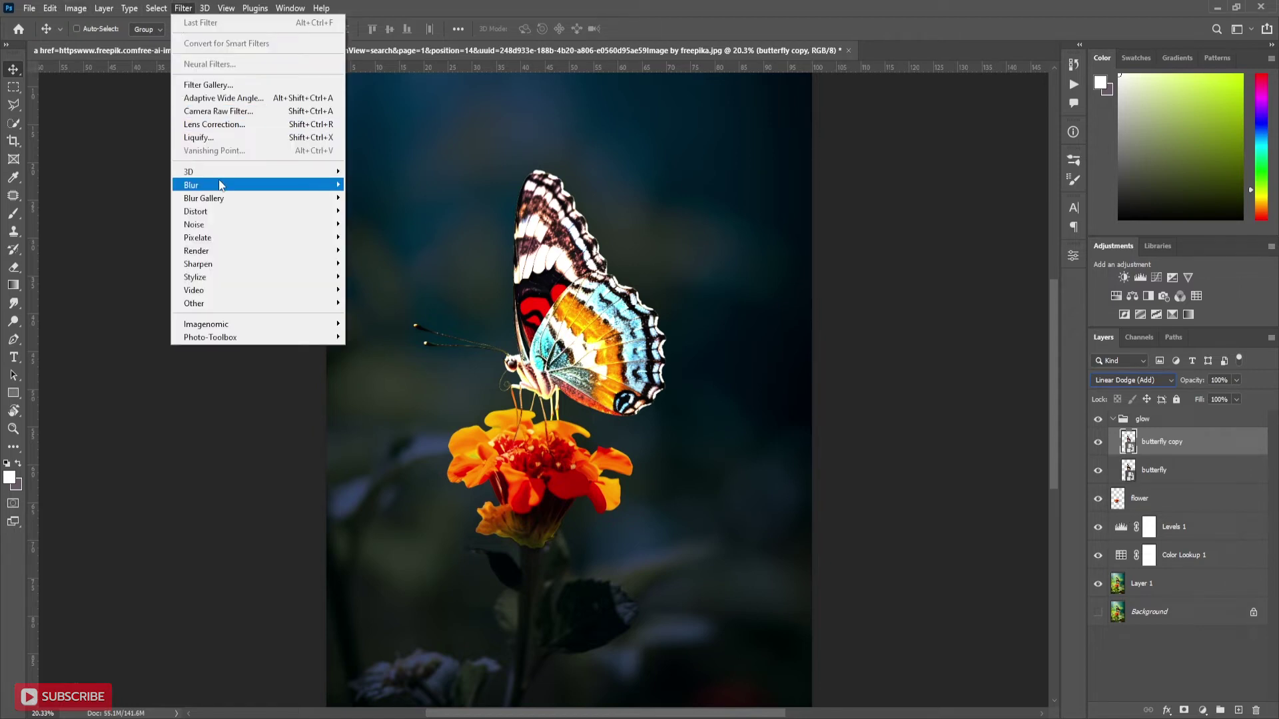
left_click(381, 237)
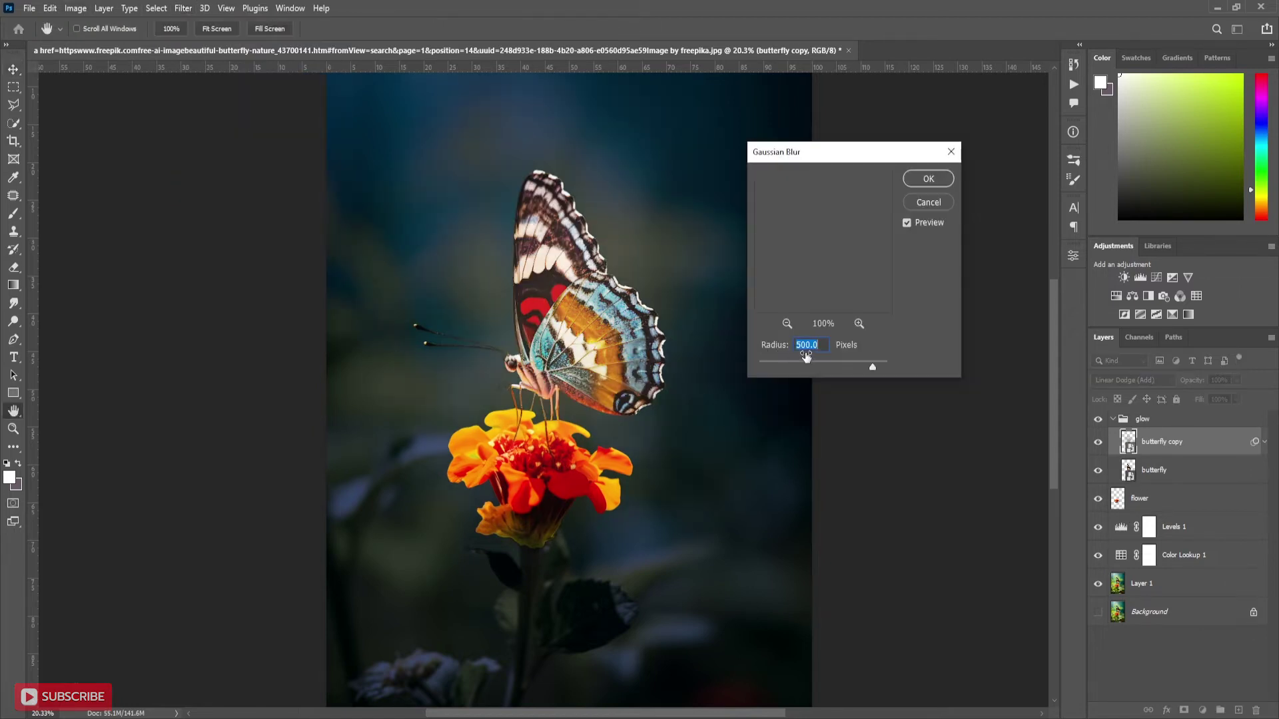
type("5")
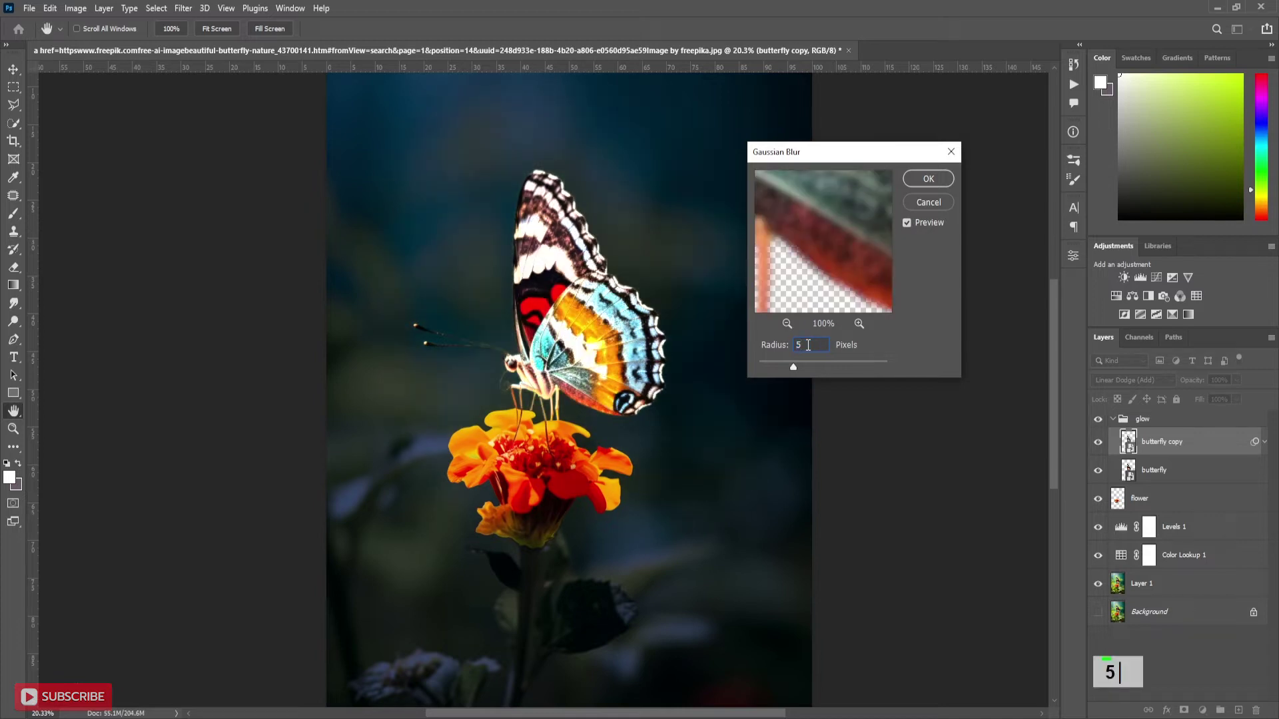
left_click(913, 183)
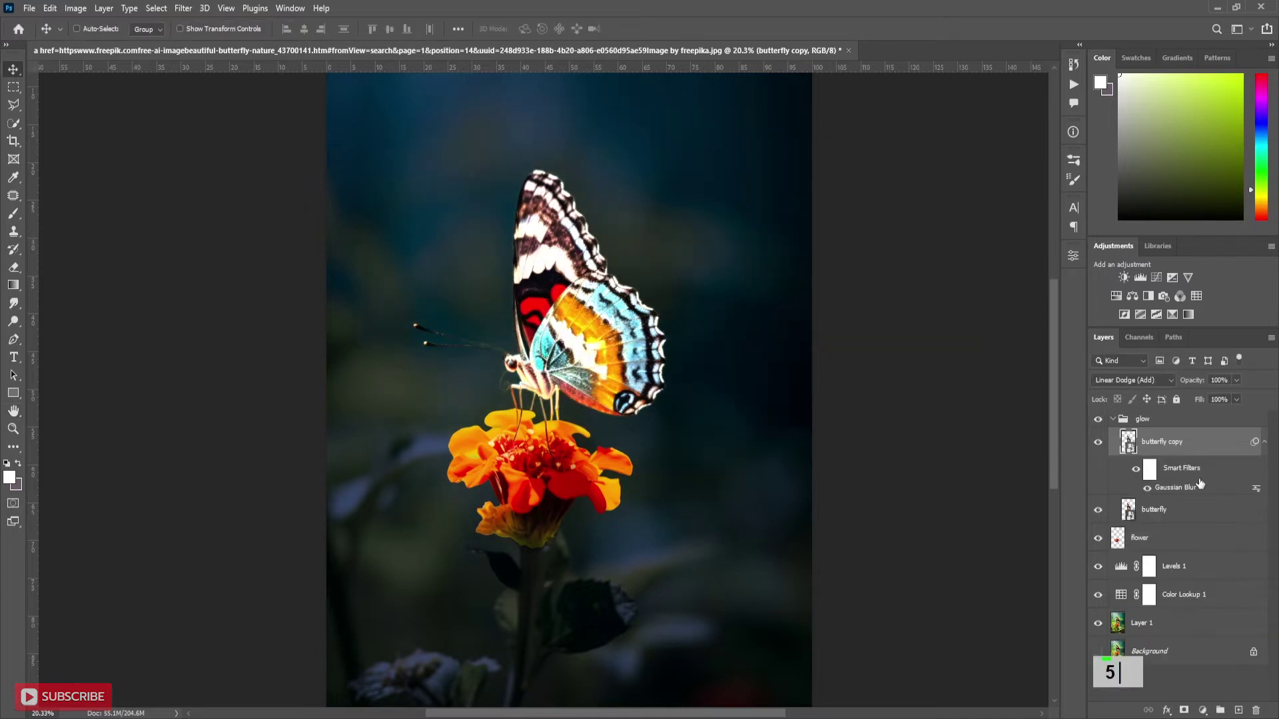
Duplicate the glow copy and change its Gaussian Blur radius to 250 pixels.
key("ctrl+j")
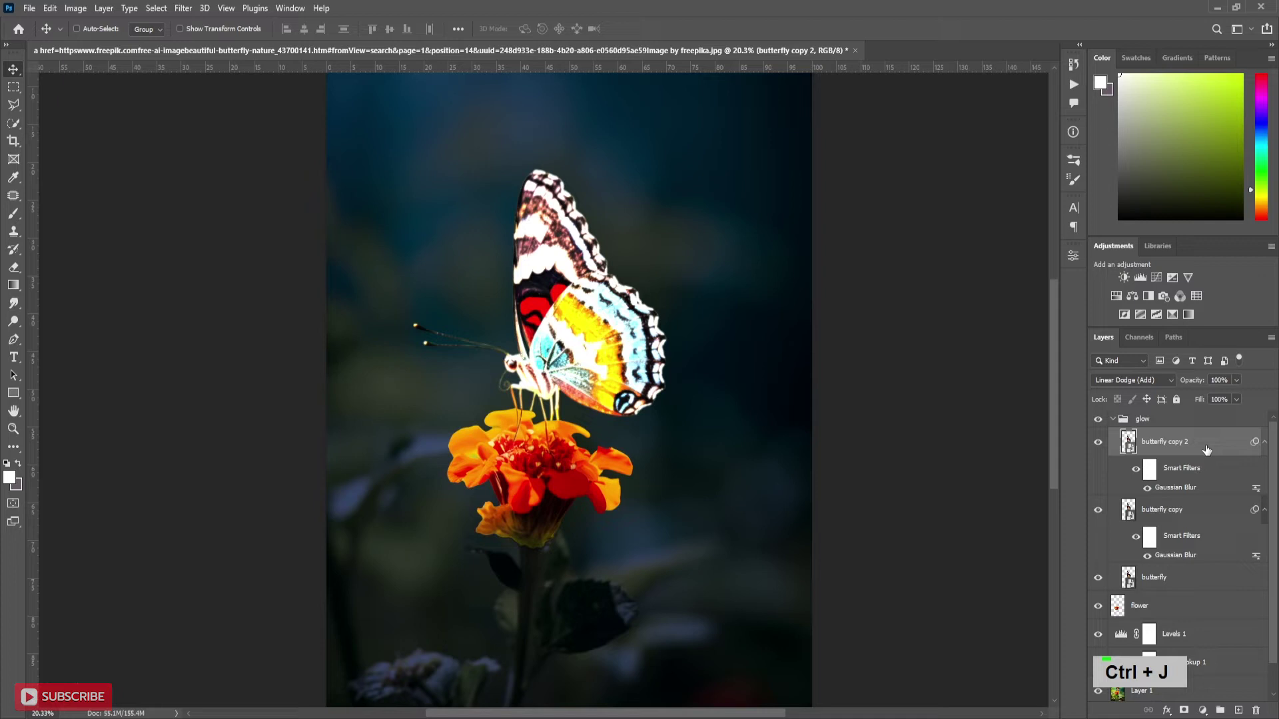
double_click(1176, 488)
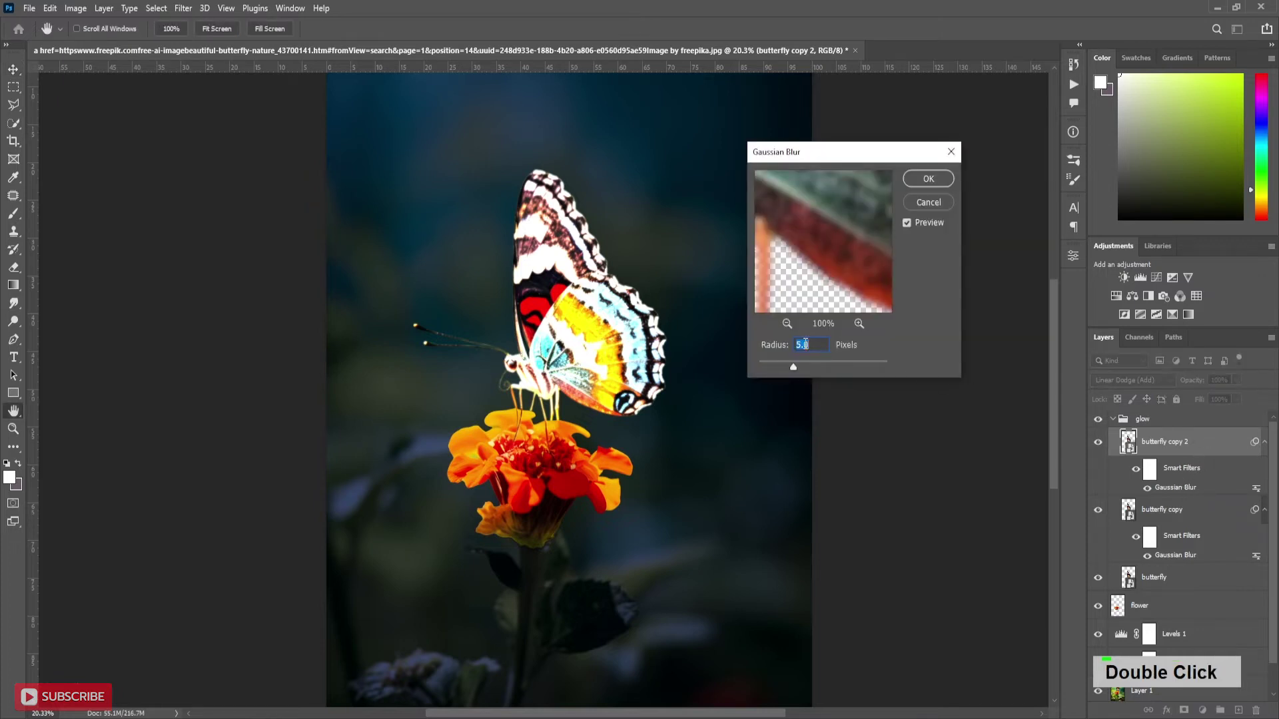
type("250")
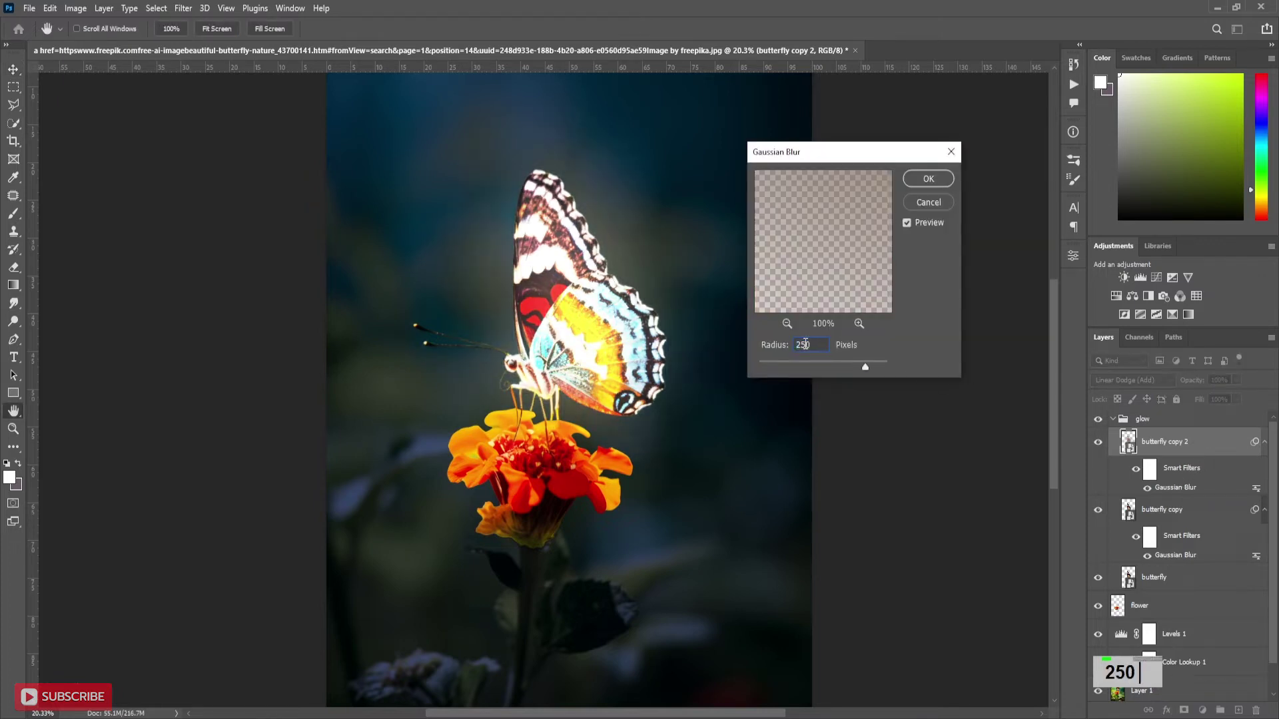
left_click(916, 185)
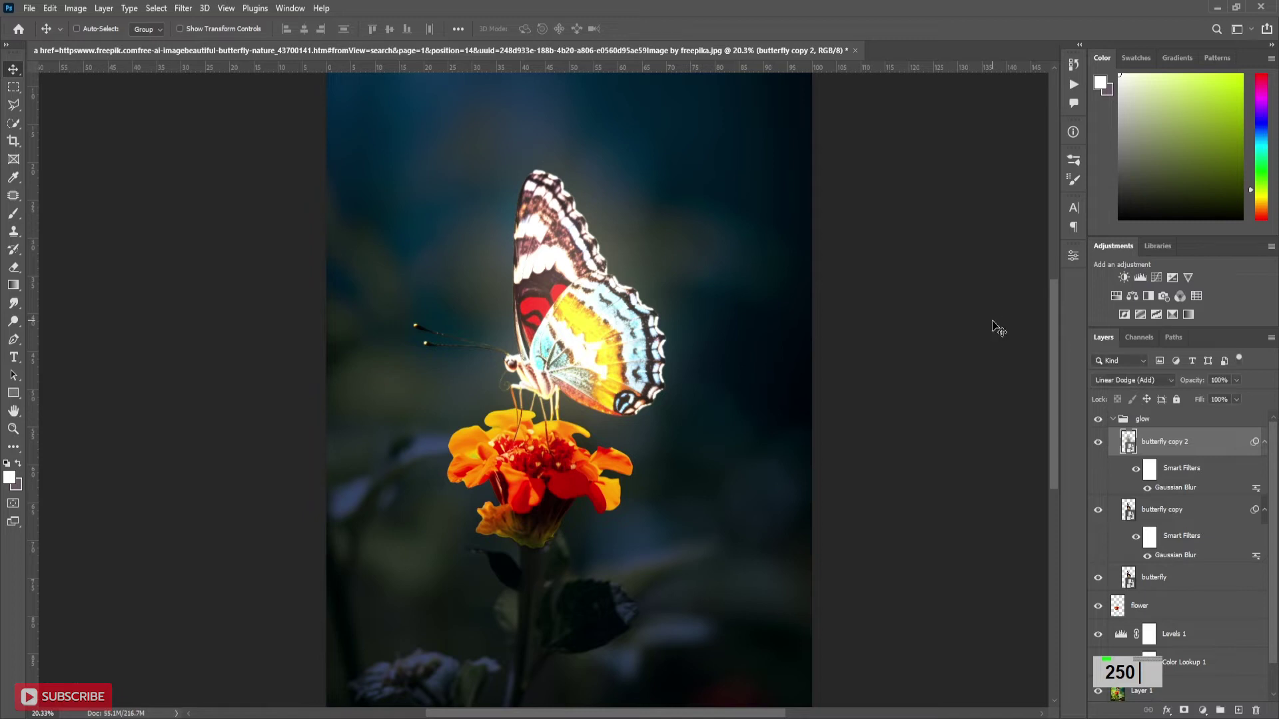
Make another copy blurred at 500 pixels, then collapse the glow group and compare.
key("ctrl")
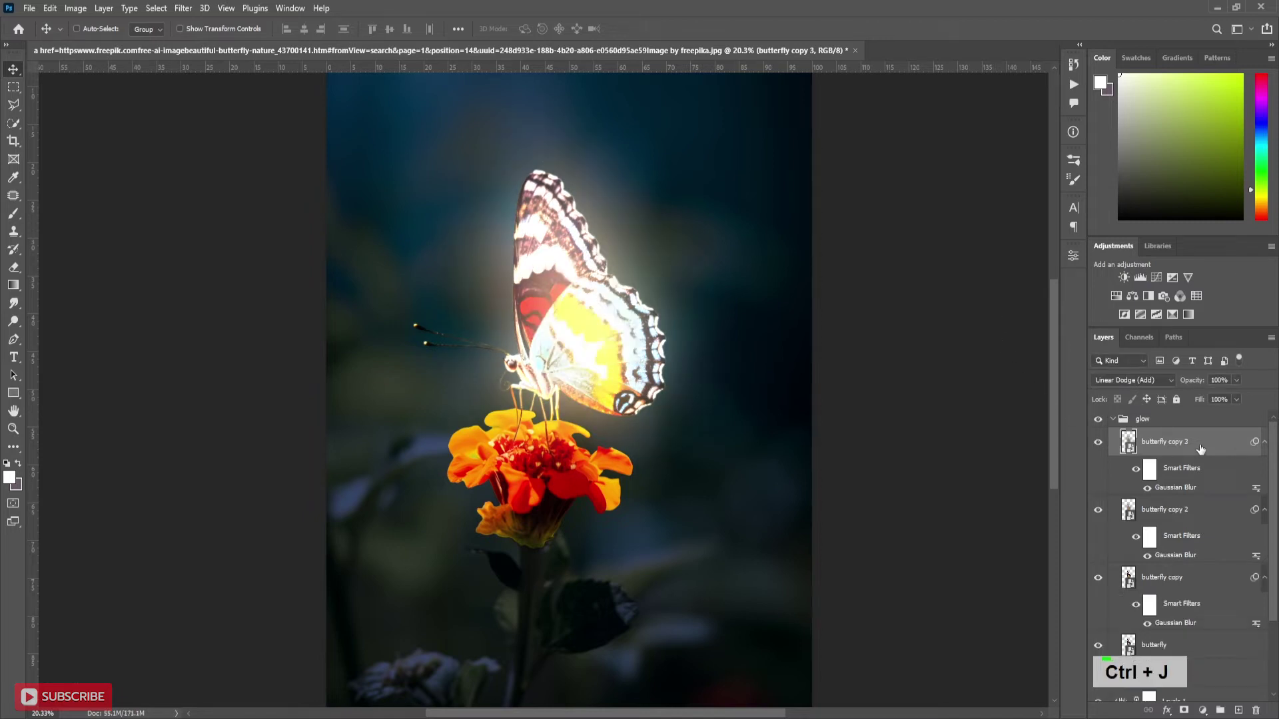
double_click(1163, 487)
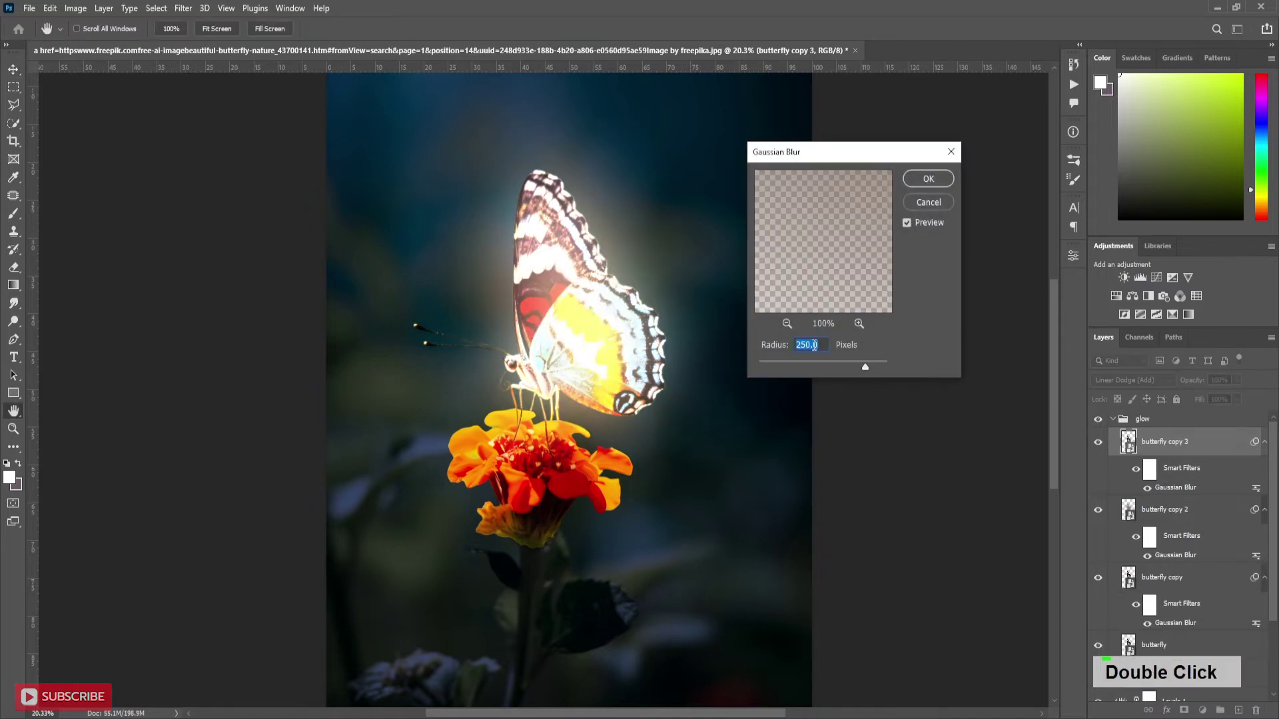
type("500")
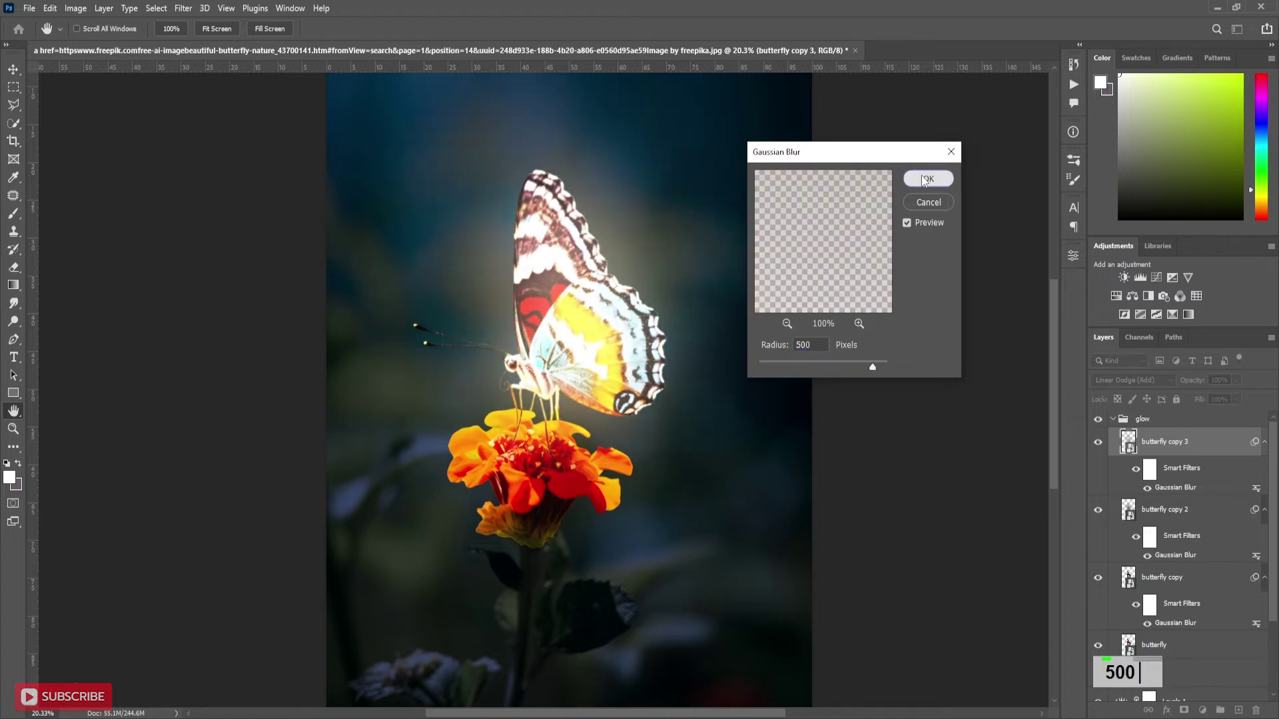
left_click(925, 176)
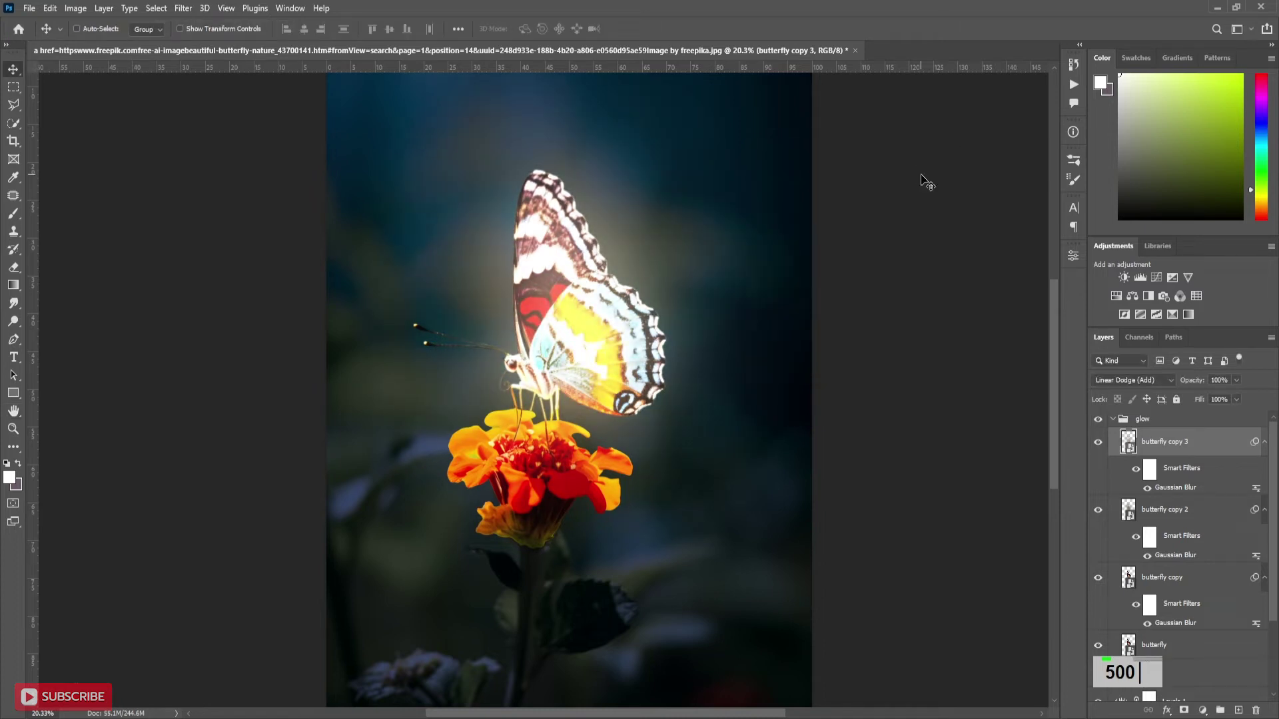
left_click(1126, 424)
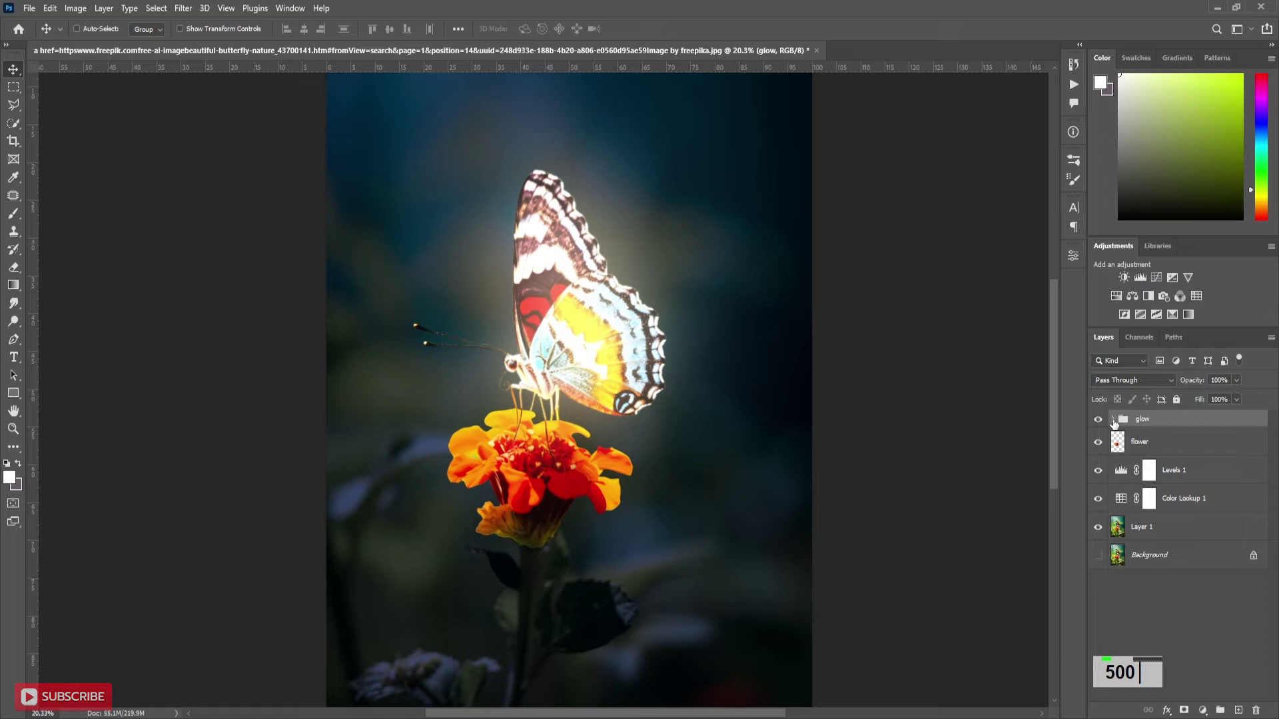
left_click(1097, 420)
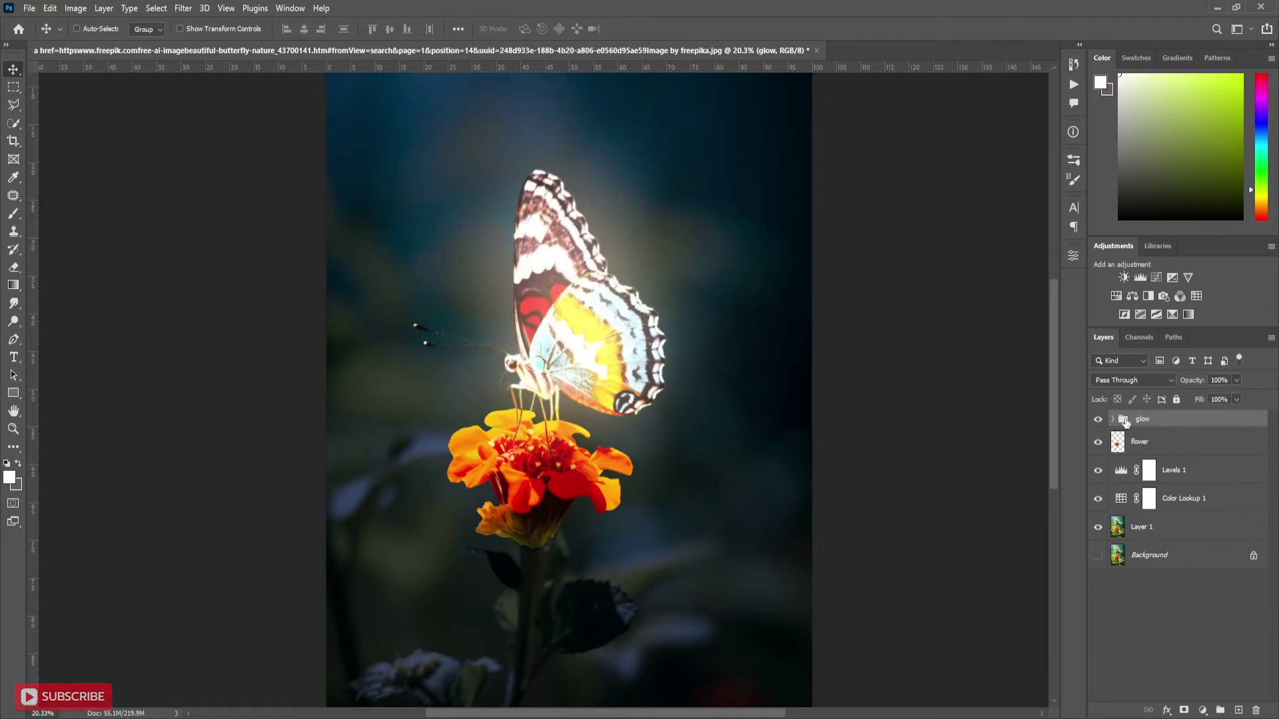
Add a Hue/Saturation adjustment clipped to the glow group, colorized and strongly saturated.
left_click(1203, 711)
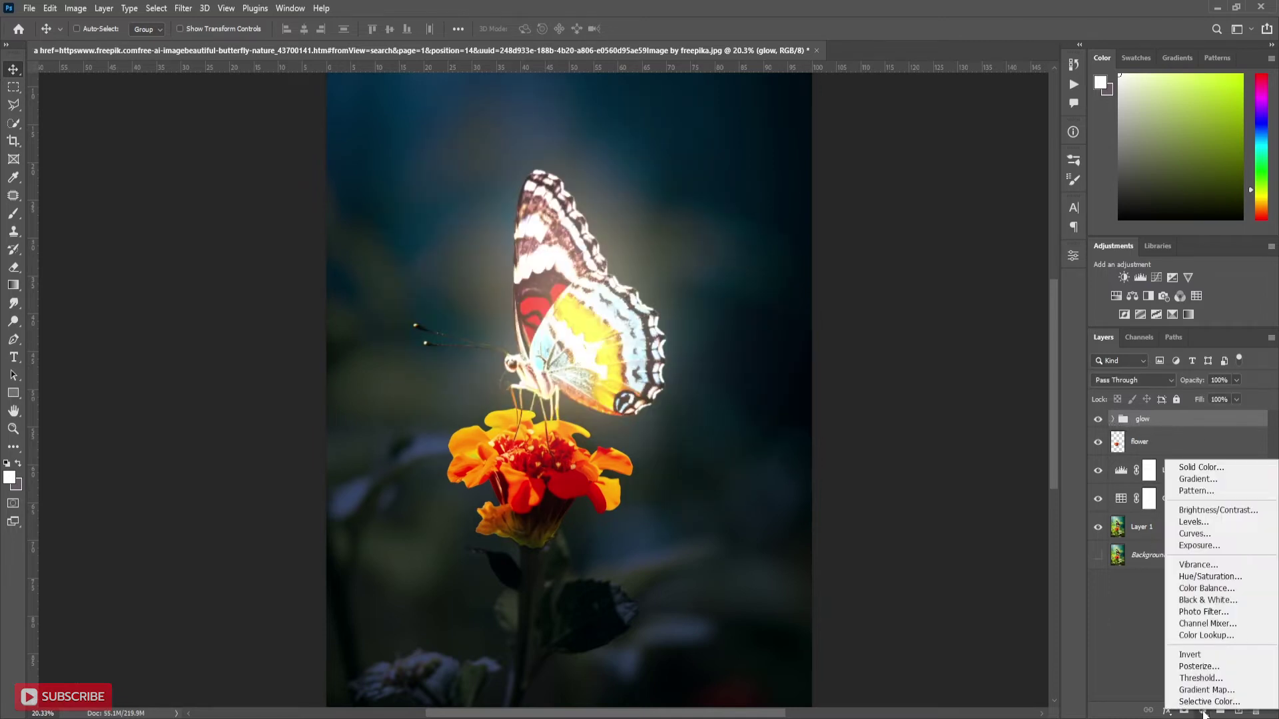
left_click(1216, 580)
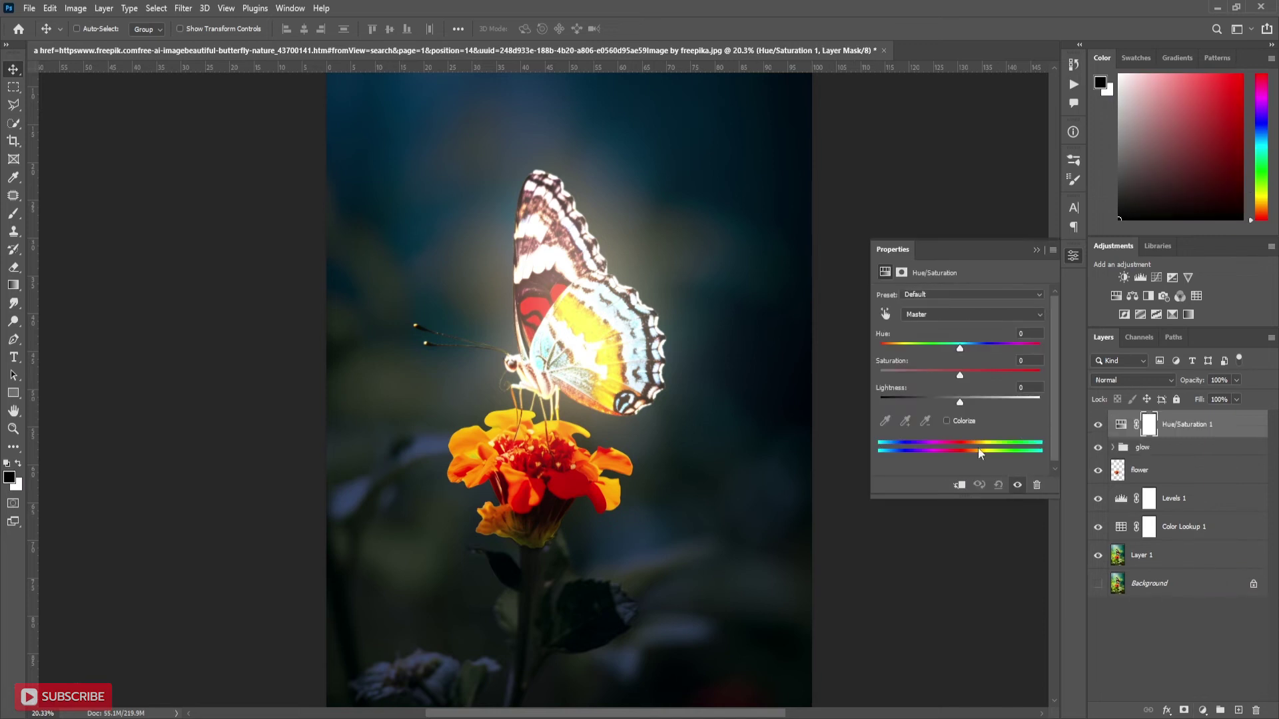
left_click(959, 486)
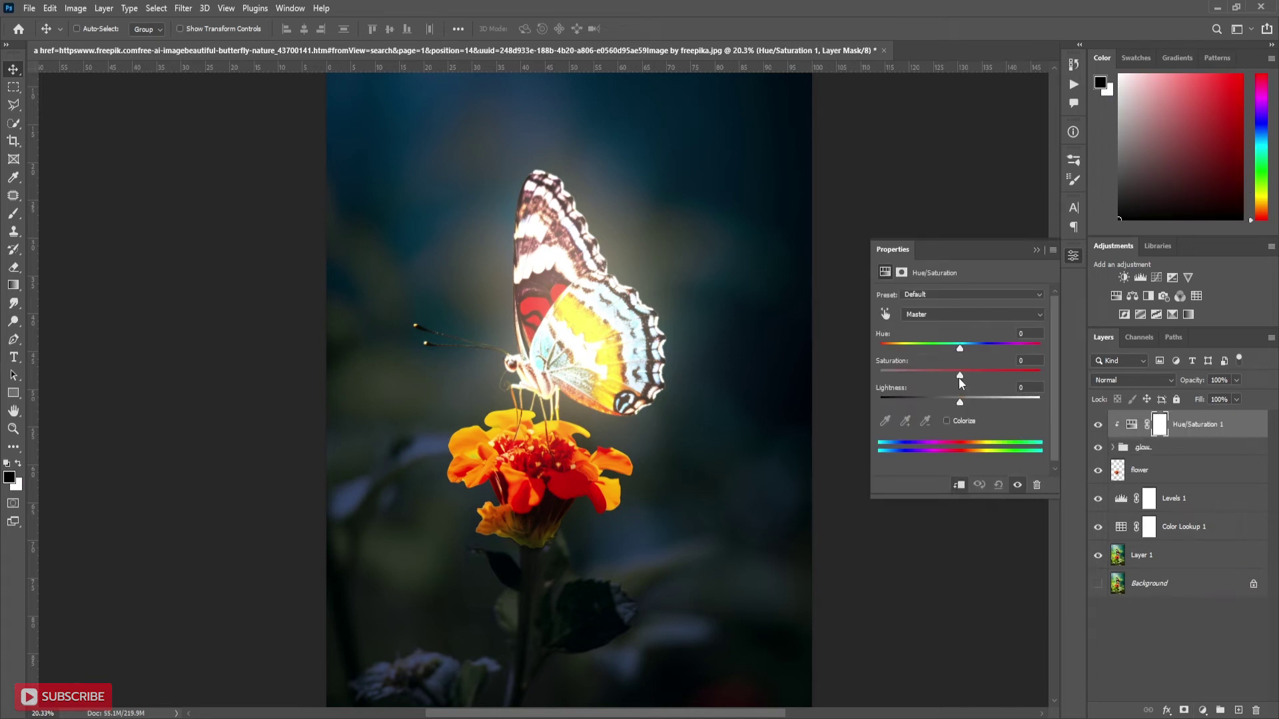
left_click(951, 421)
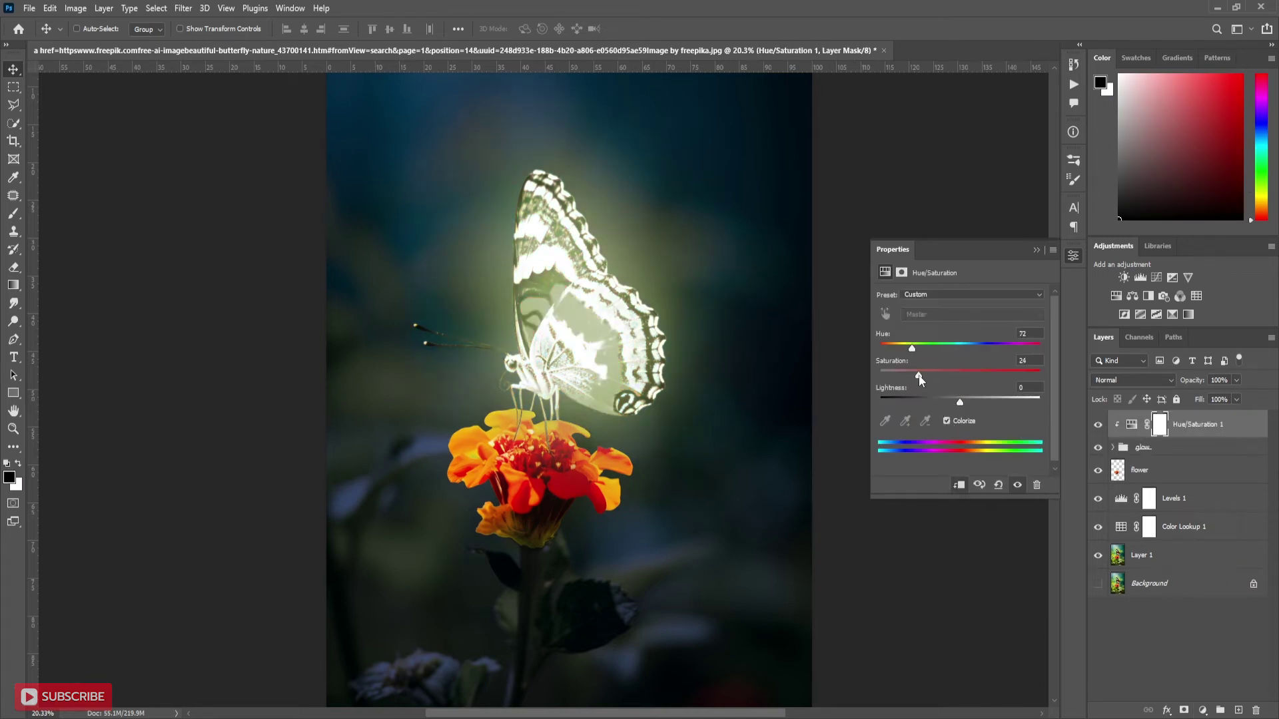
left_click_drag(918, 375, 1026, 375)
Shift the glow's colorized Hue to 40 for a golden tone and close the settings.
key("b")
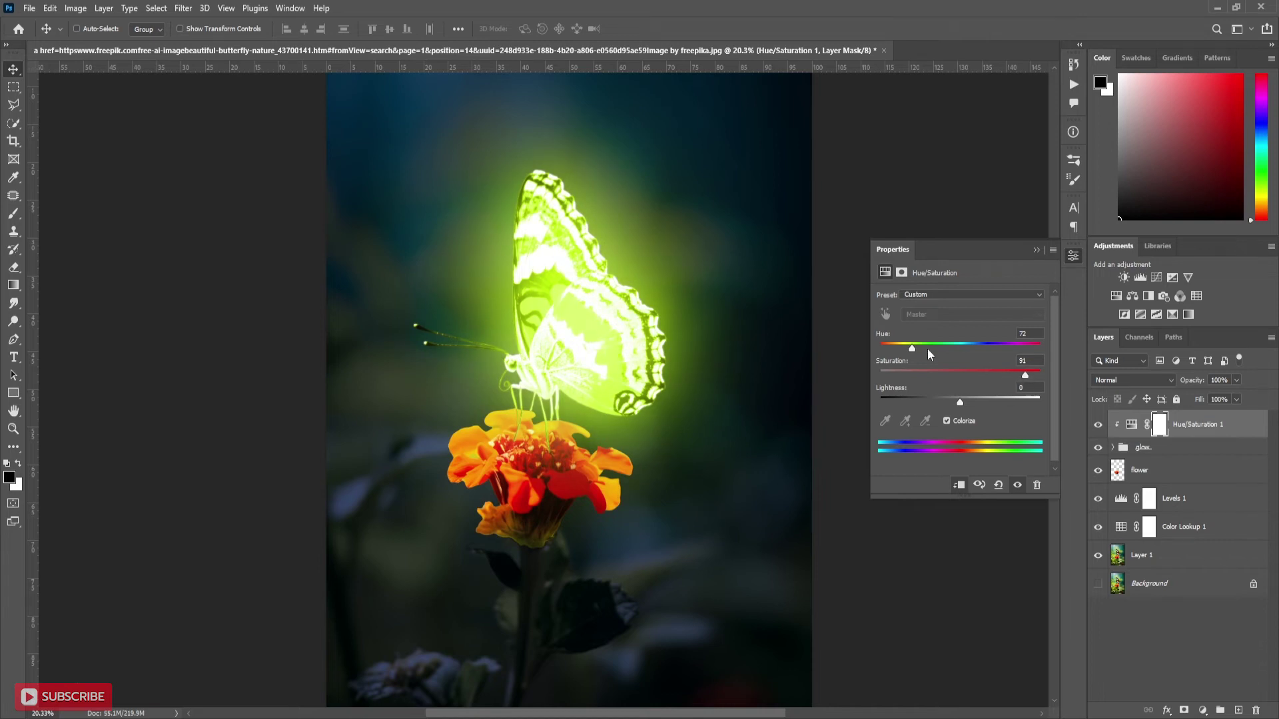
left_click_drag(911, 348, 899, 352)
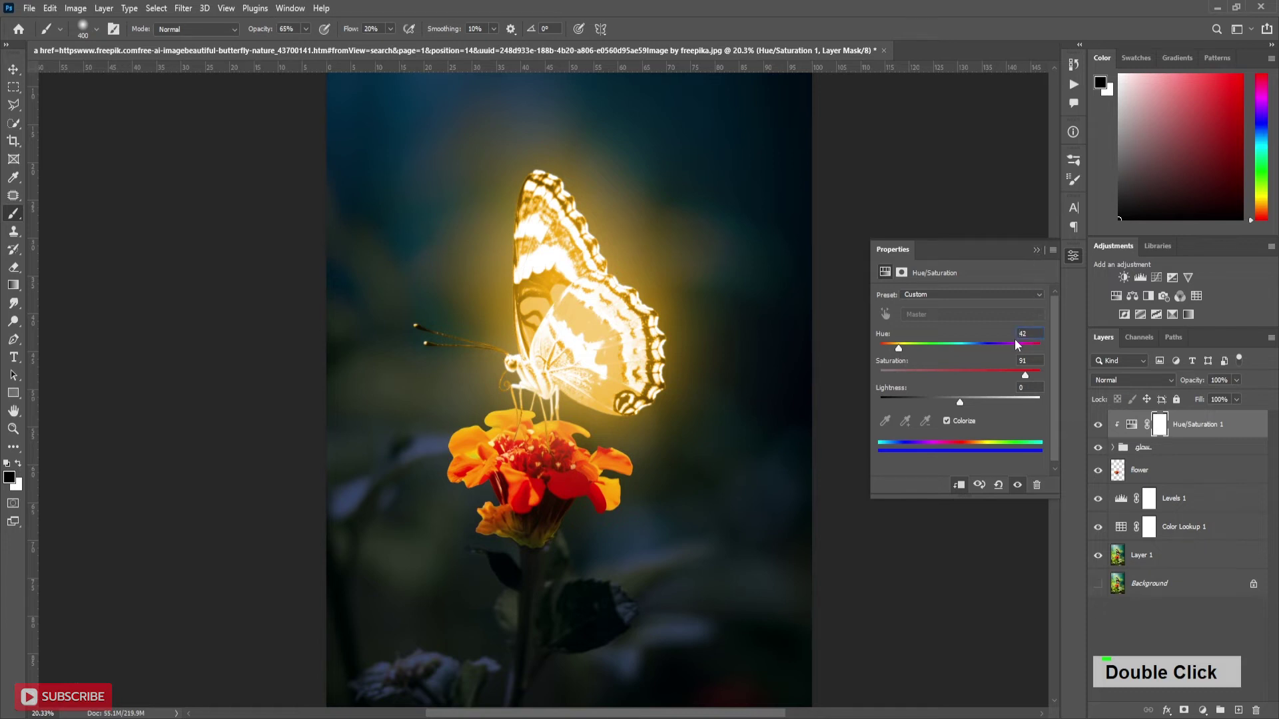
key("Right")
key("Delete")
type("0")
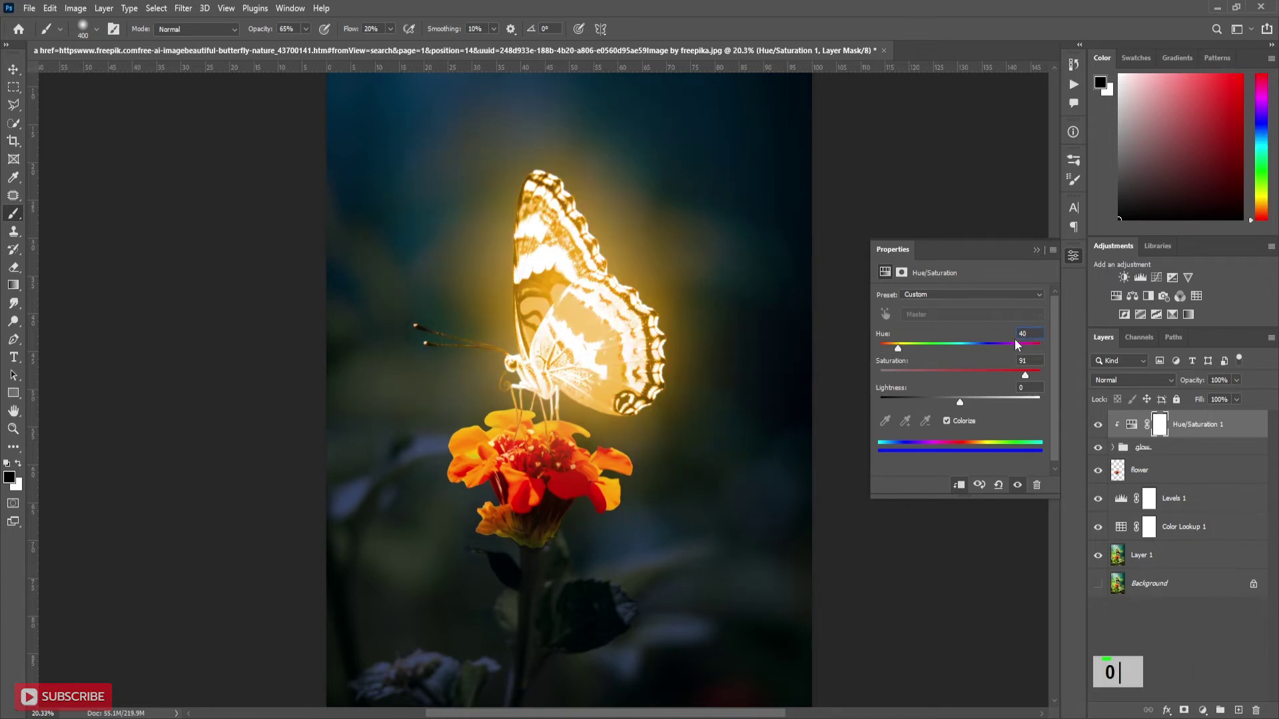
left_click(1035, 251)
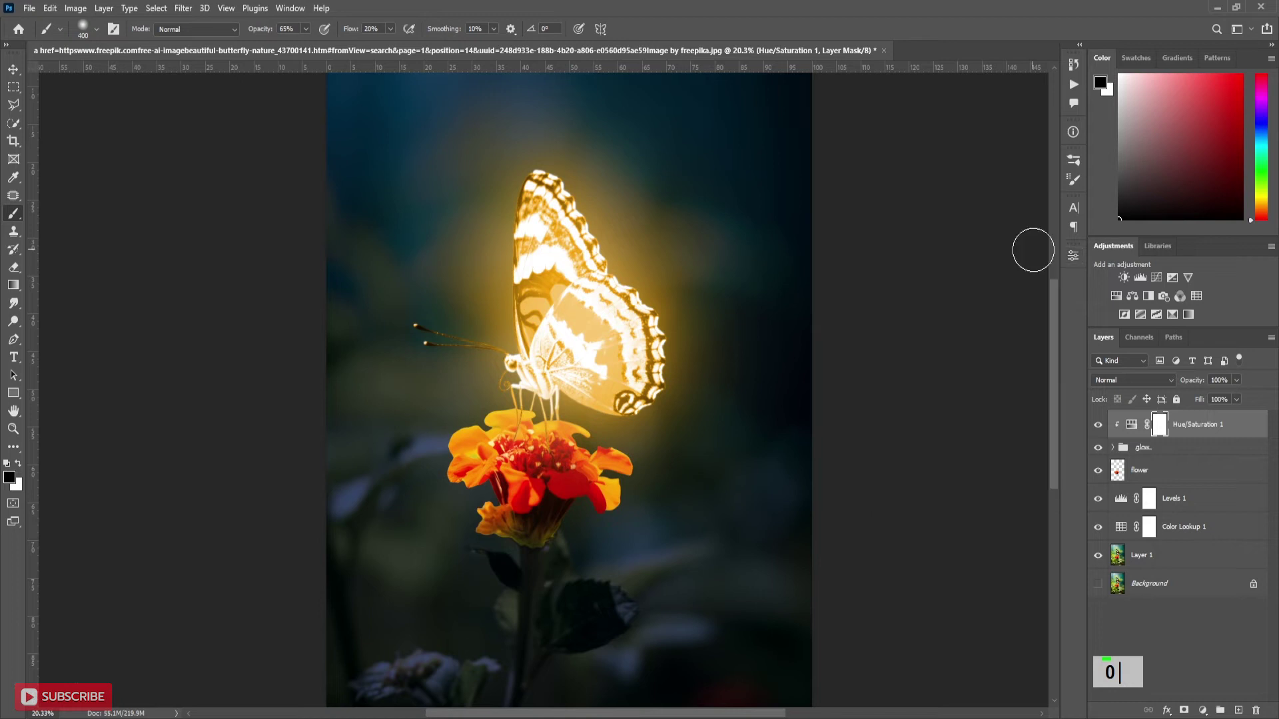
Duplicate Hue/Saturation 1 above the flower, clip it to the flower, and invert its mask.
left_click_drag(1200, 428, 1189, 457, "alt")
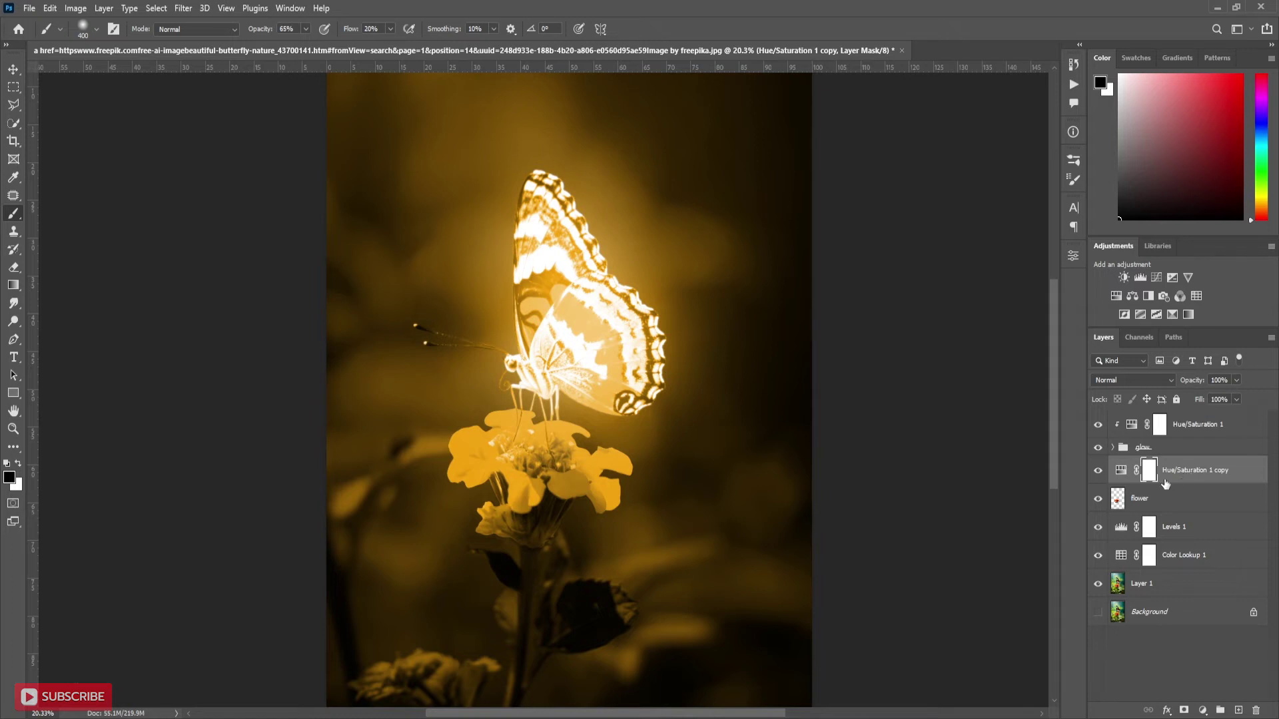
key("alt")
left_click(1237, 479, "alt")
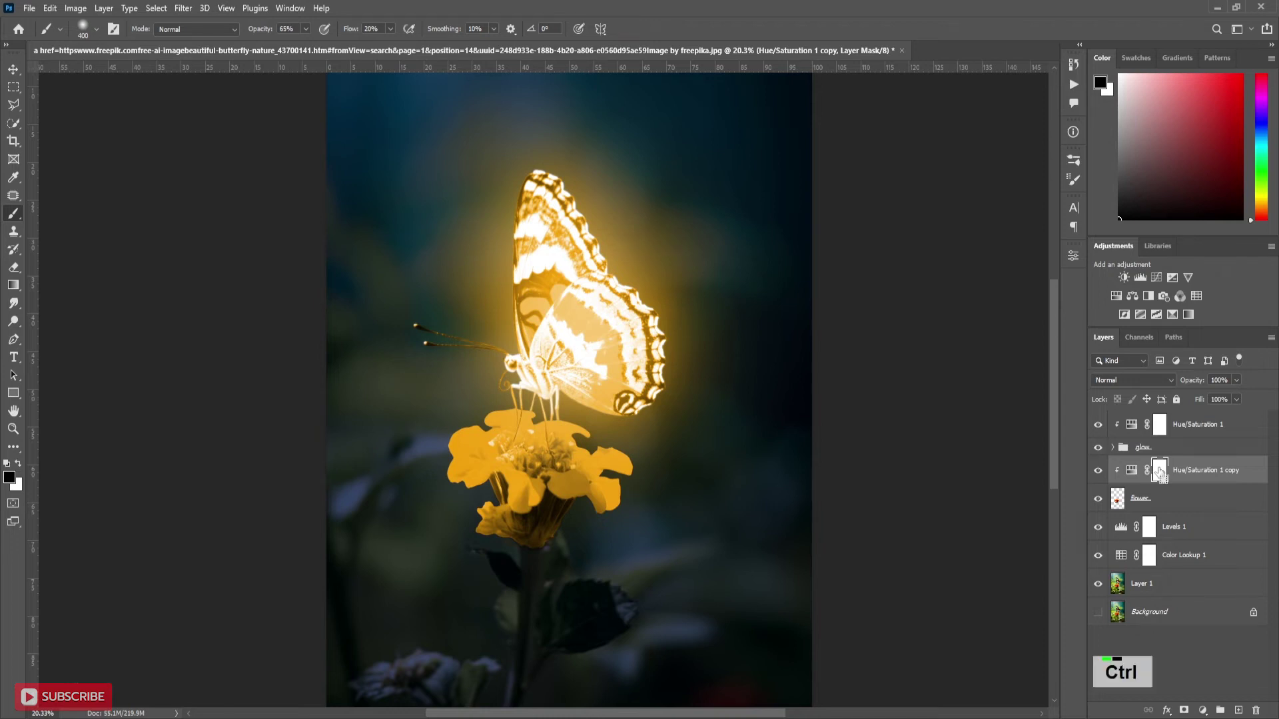
key("ctrl+i")
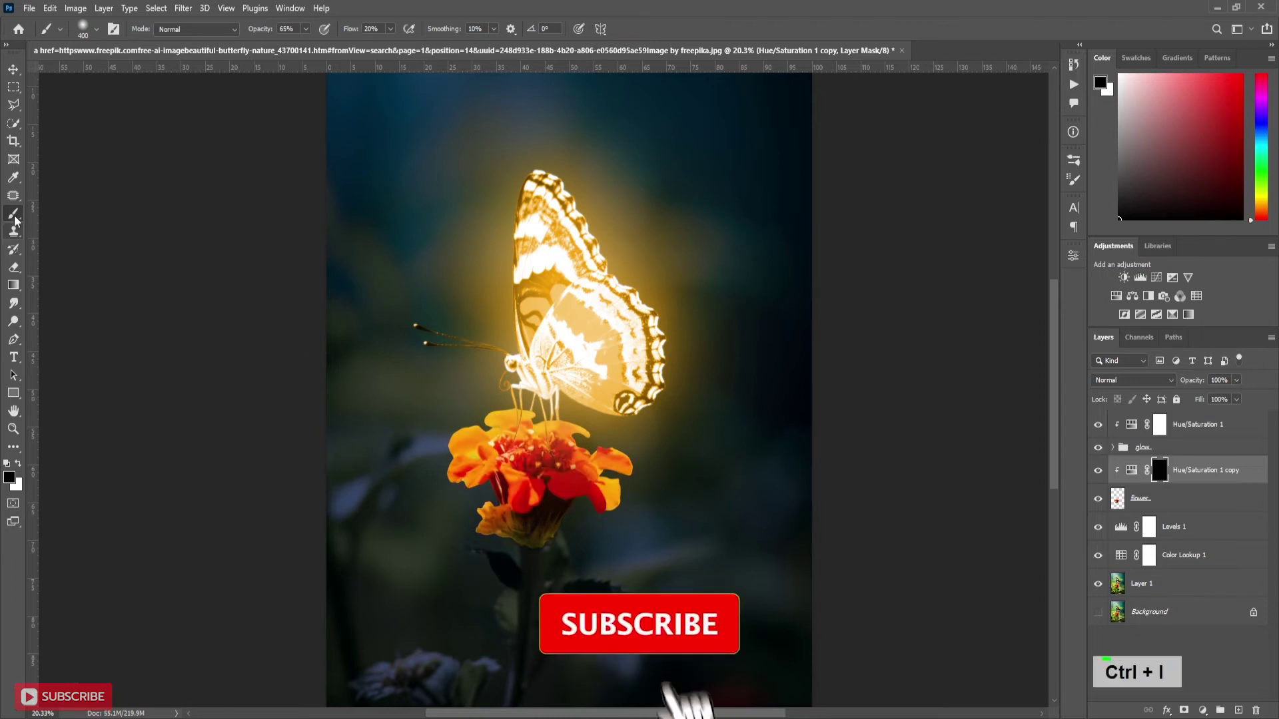
Paint white with a soft round brush to reveal the golden tint on the flower petals.
left_click(96, 33)
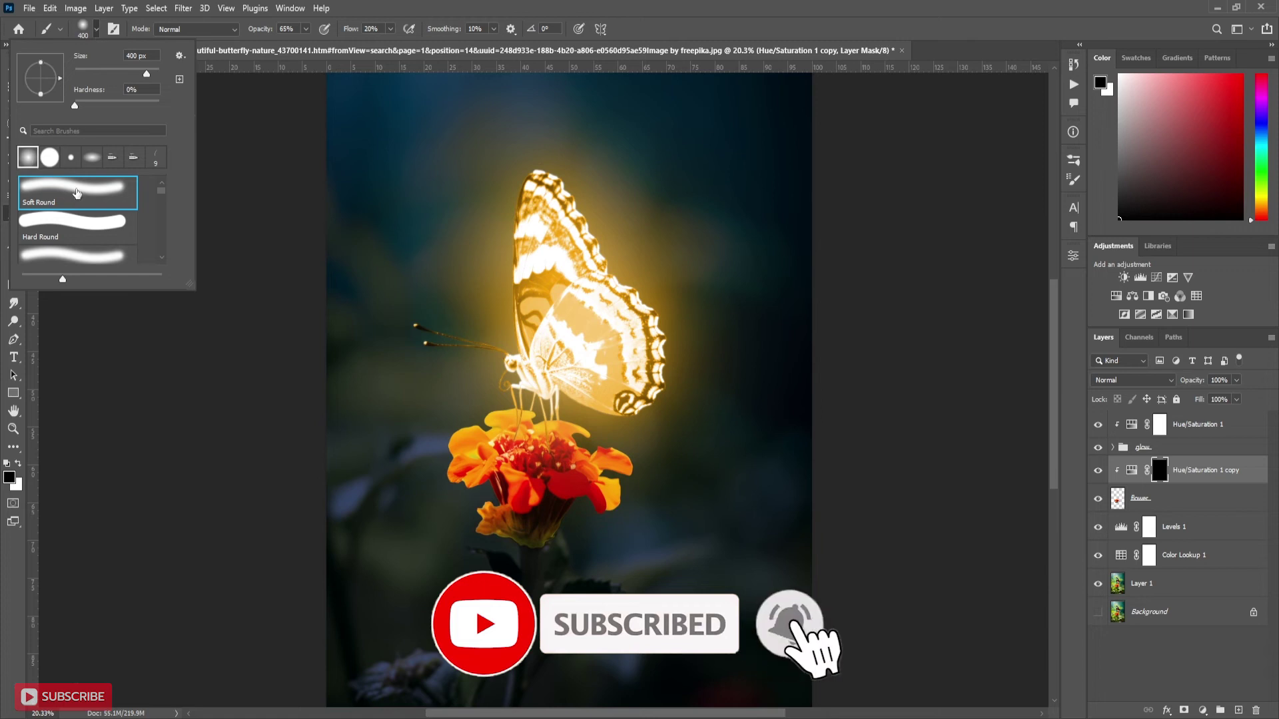
left_click(96, 32)
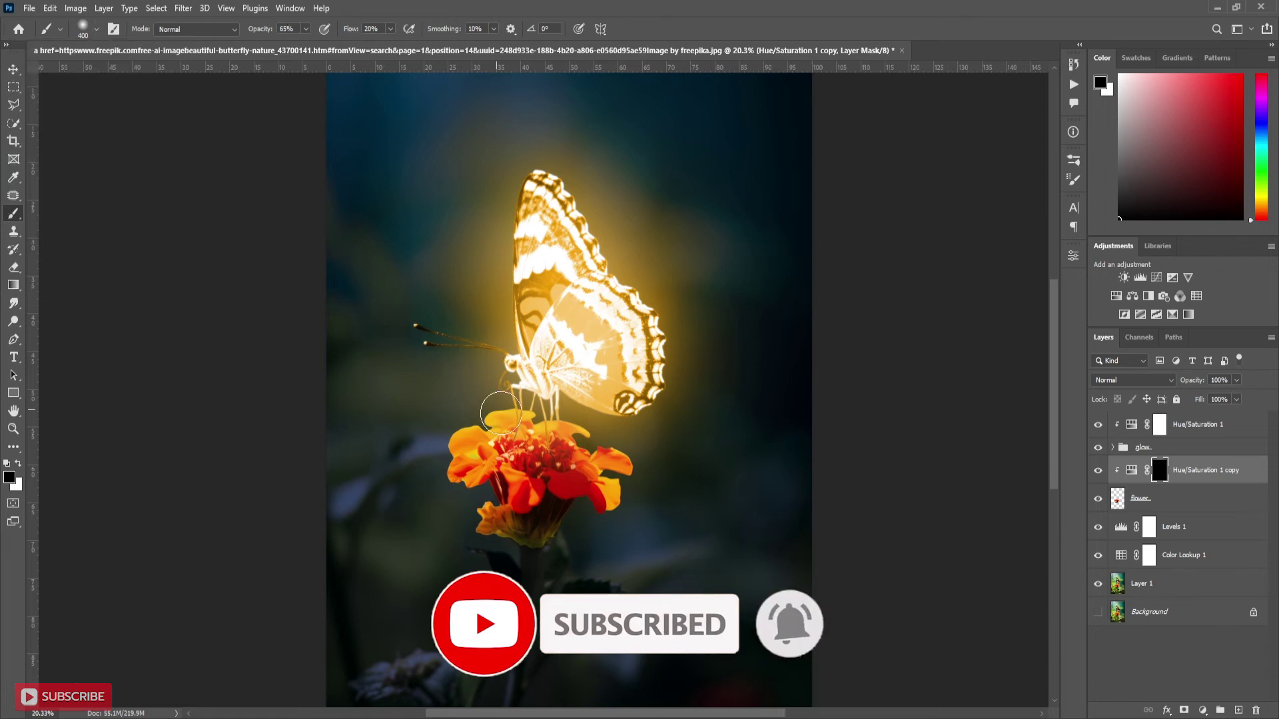
key("x")
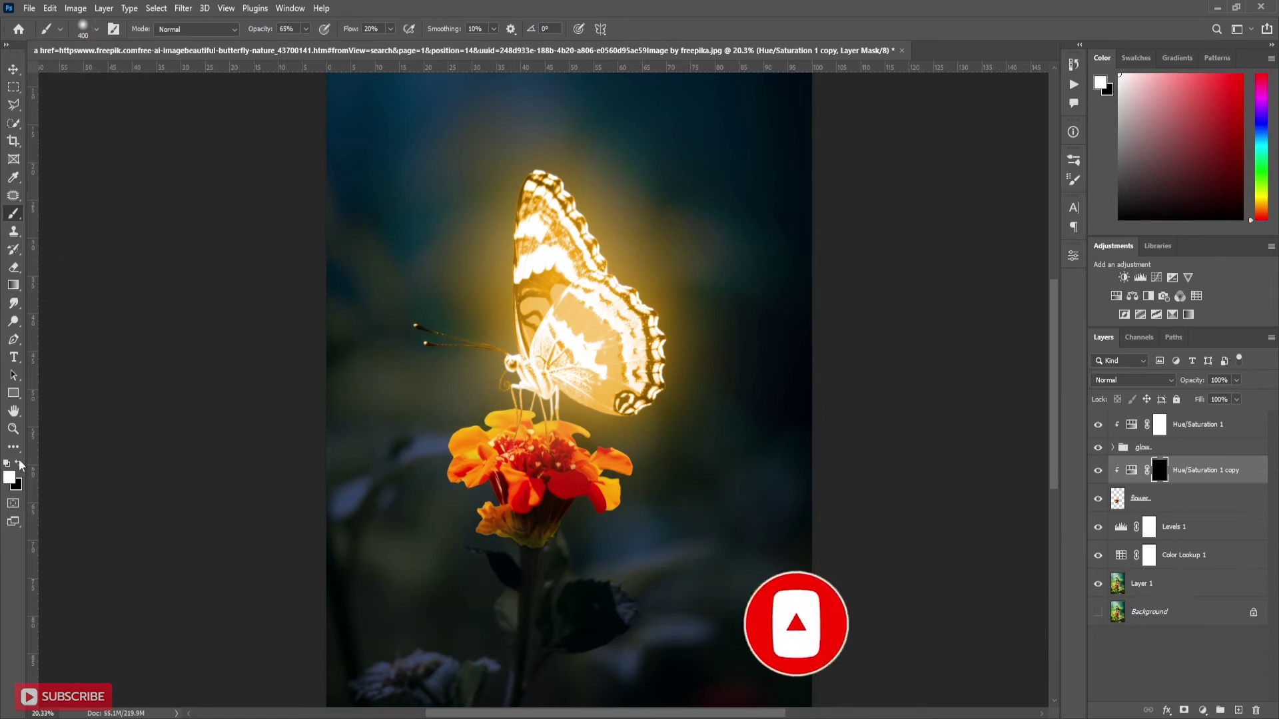
mouse_move(462, 472)
left_mouse_down()
mouse_move(559, 490)
mouse_move(556, 474)
mouse_move(610, 452)
left_mouse_up()
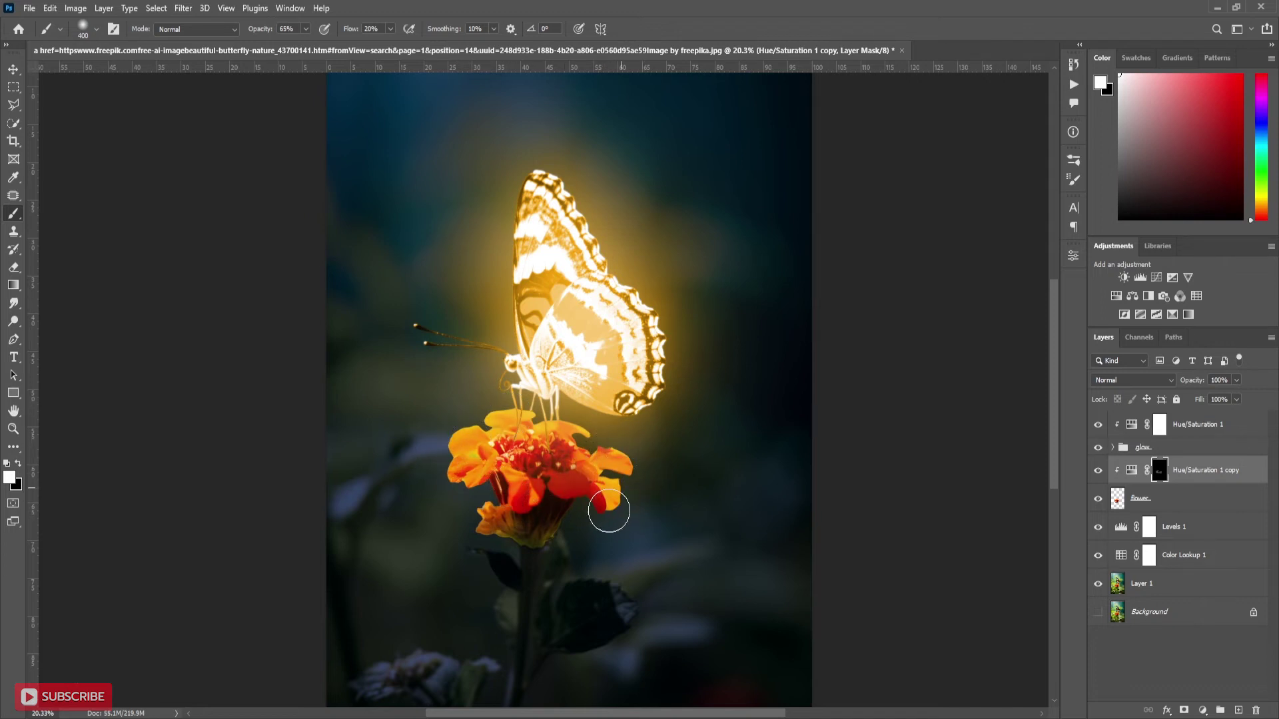
left_click(609, 512)
mouse_move(571, 449)
left_mouse_down()
mouse_move(633, 503)
mouse_move(579, 514)
left_mouse_up()
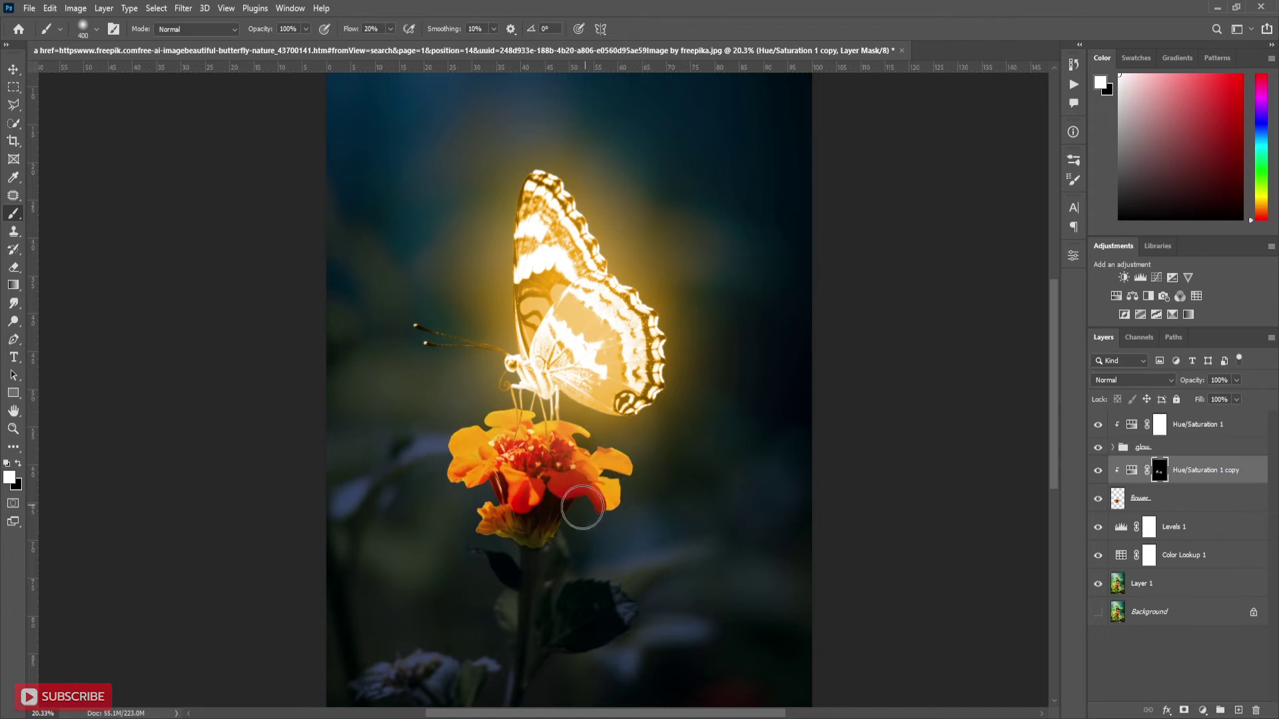
Move the flower layer above Hue/Saturation 1 copy, clip the copy to Levels 1, and hide the flower.
left_click(1170, 507)
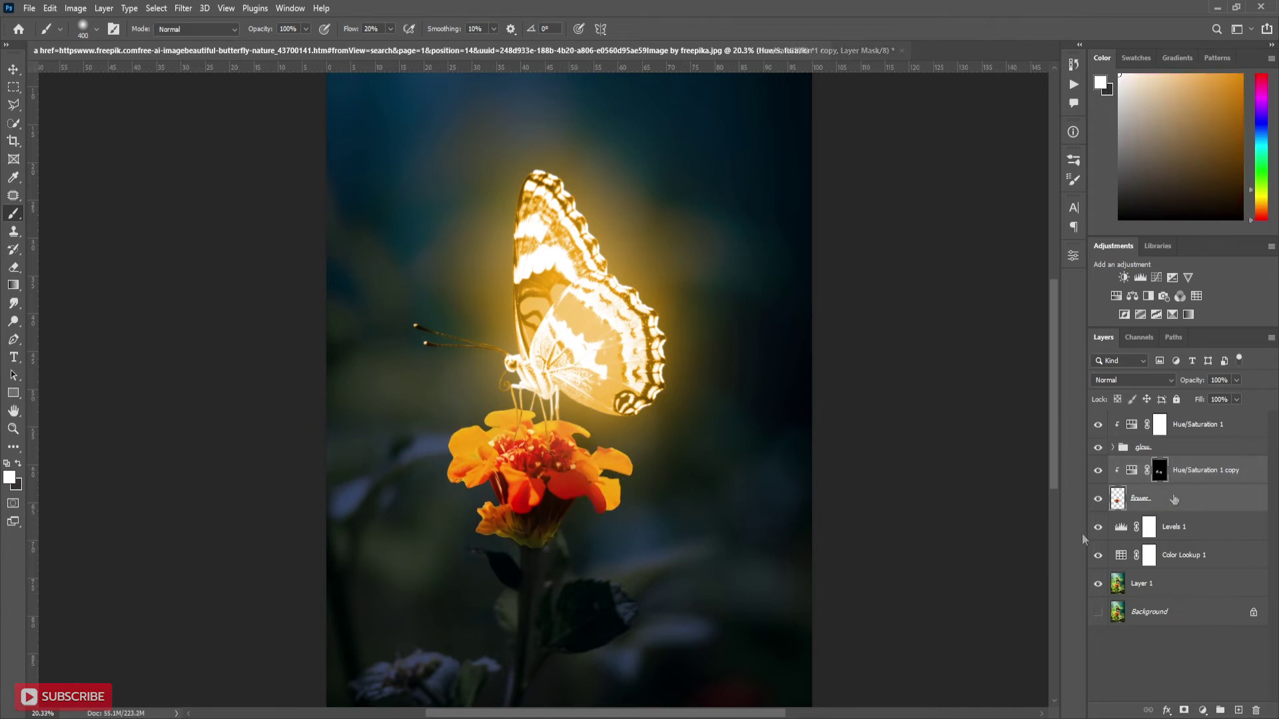
left_click_drag(1164, 501, 1164, 463)
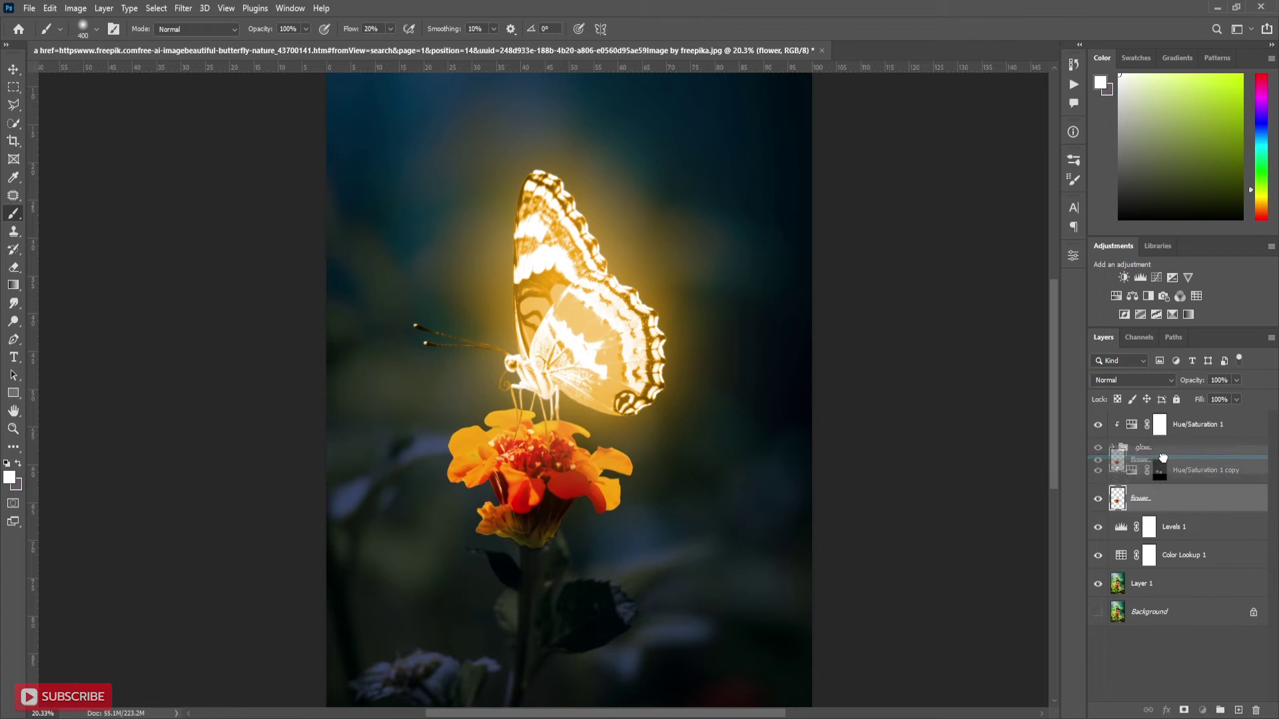
key("alt")
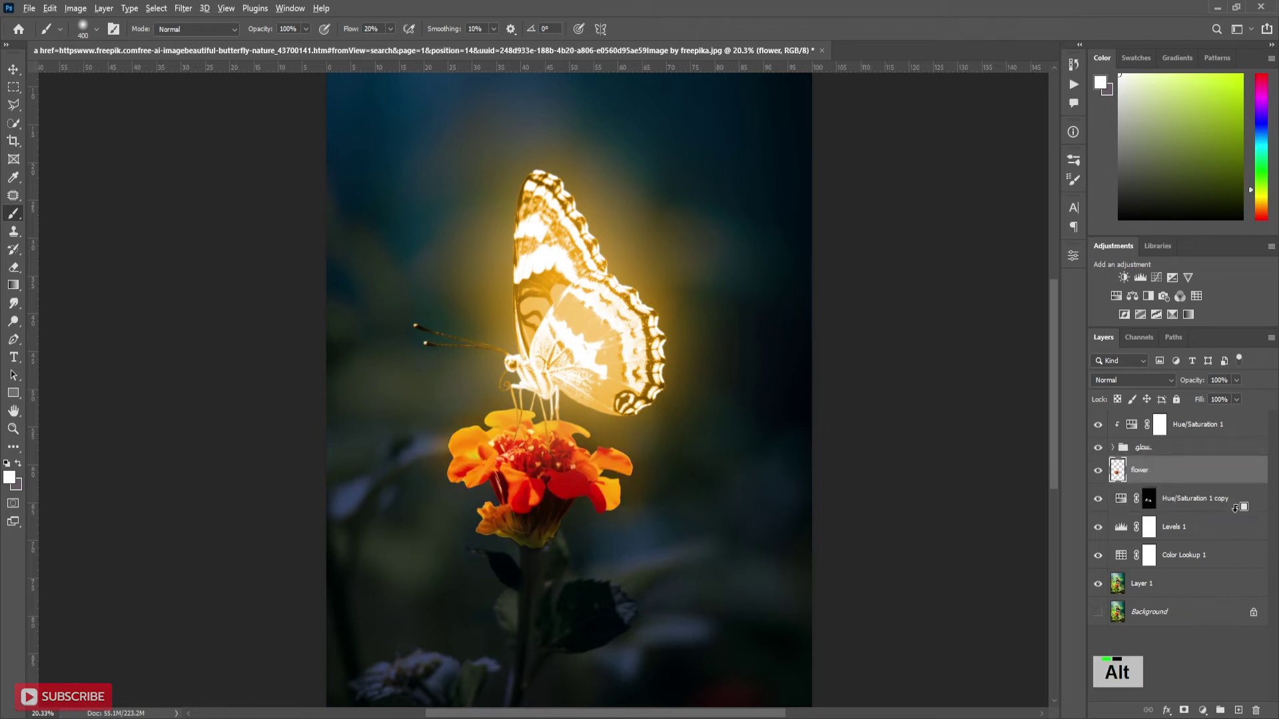
left_click(1237, 507, "alt")
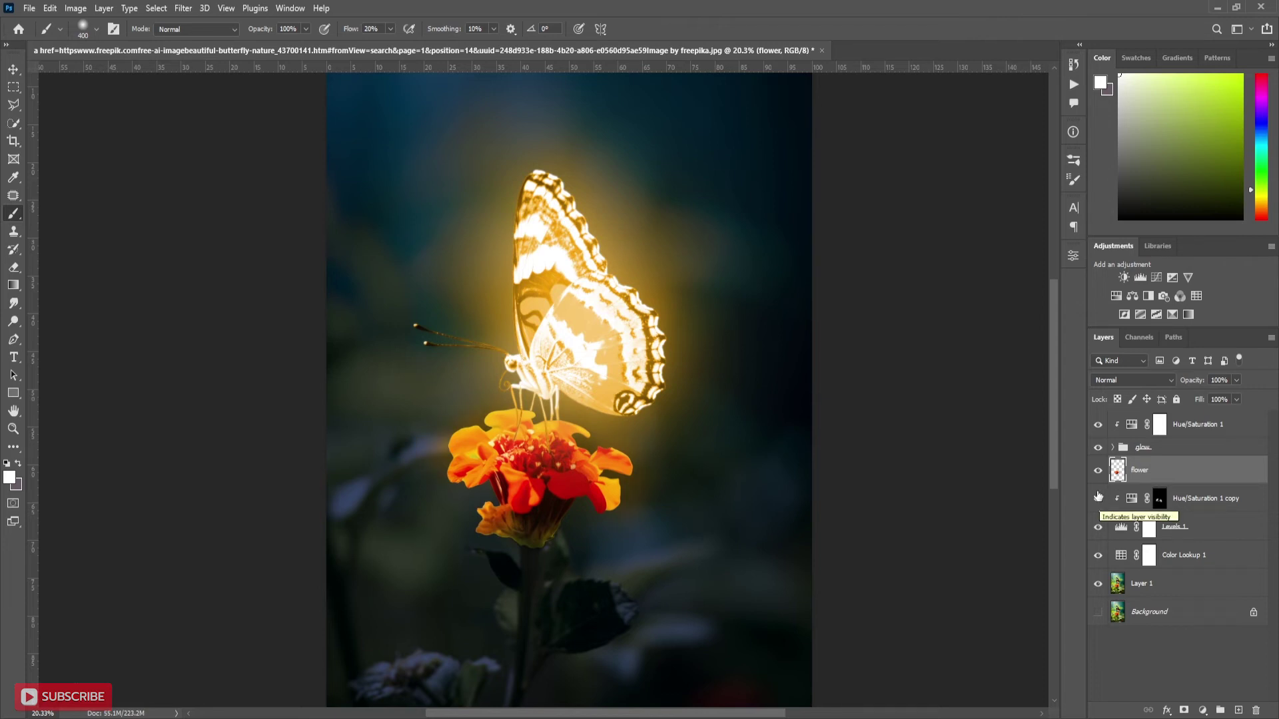
left_click(1098, 471)
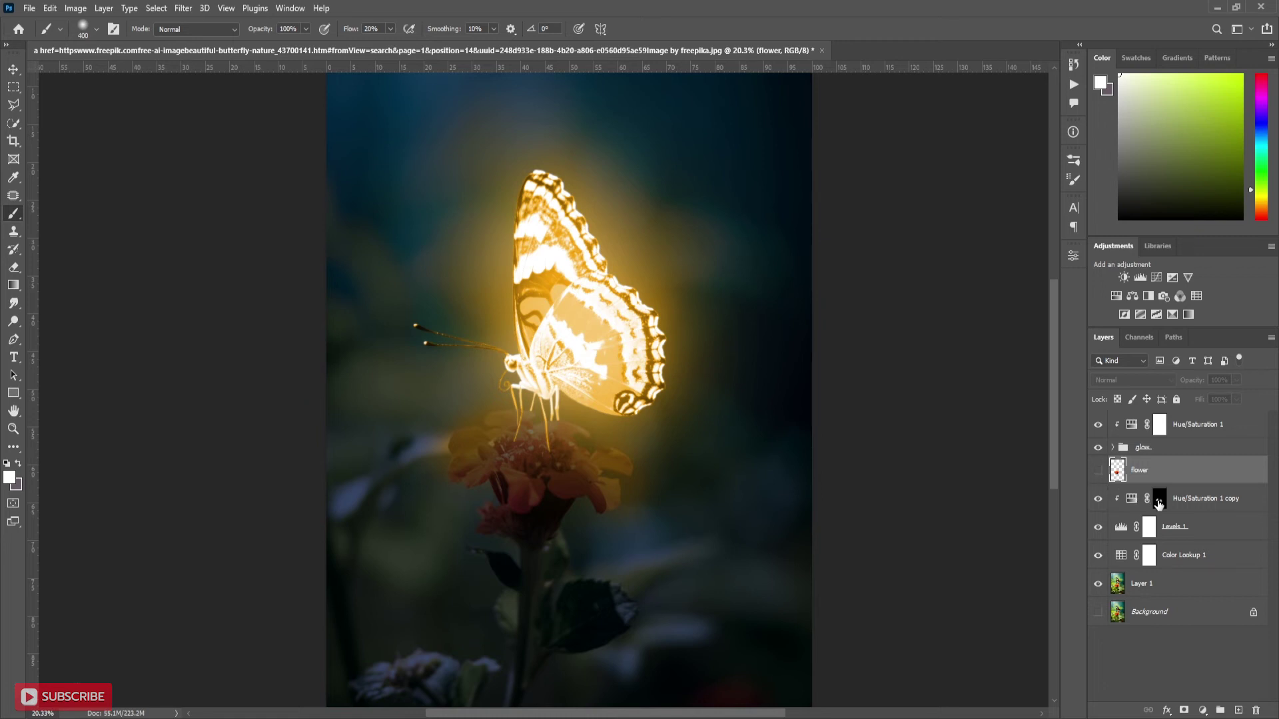
Load the flower outline as a selection and paint golden tint onto the top-left petal.
left_click(1159, 503, "ctrl")
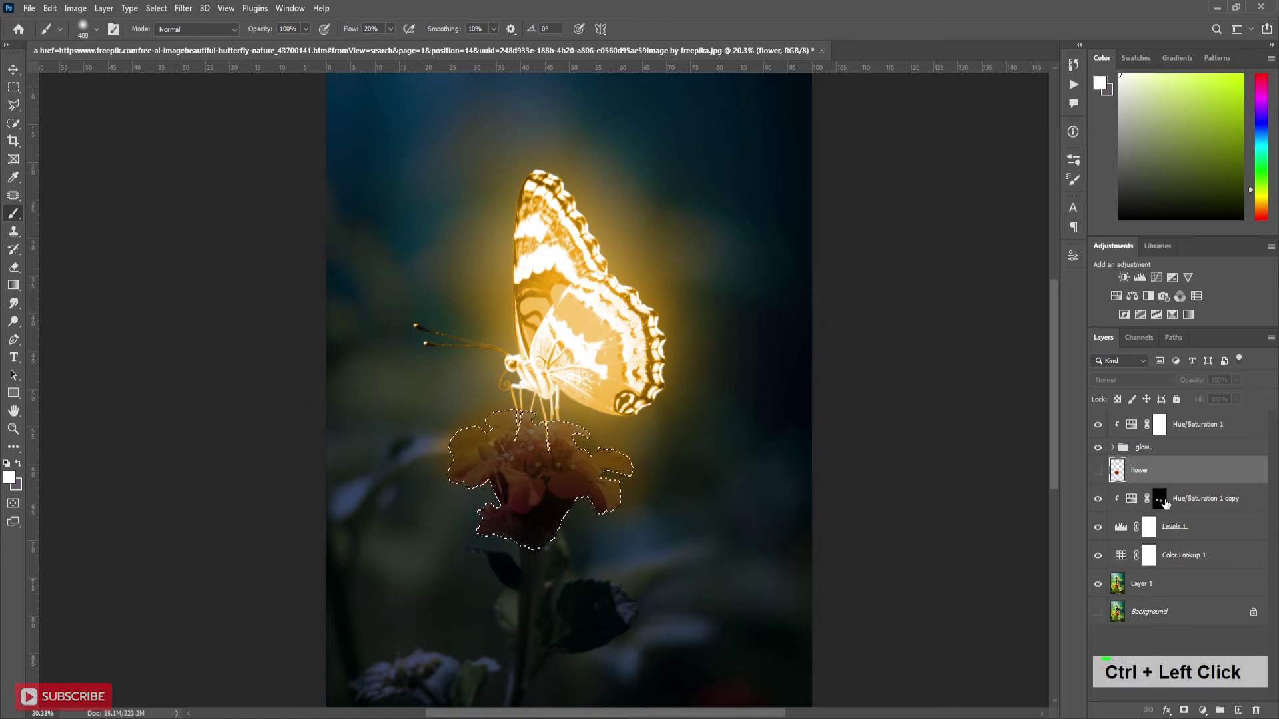
left_click(1159, 499)
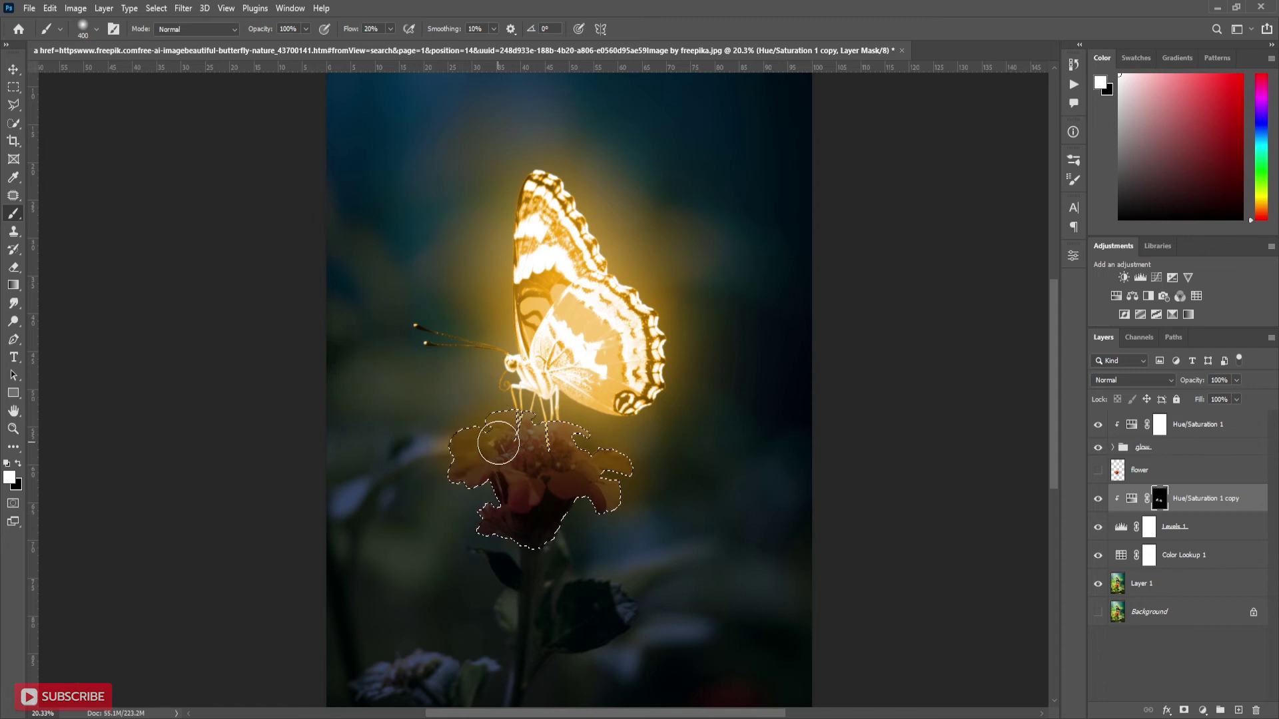
left_click_drag(498, 443, 513, 425)
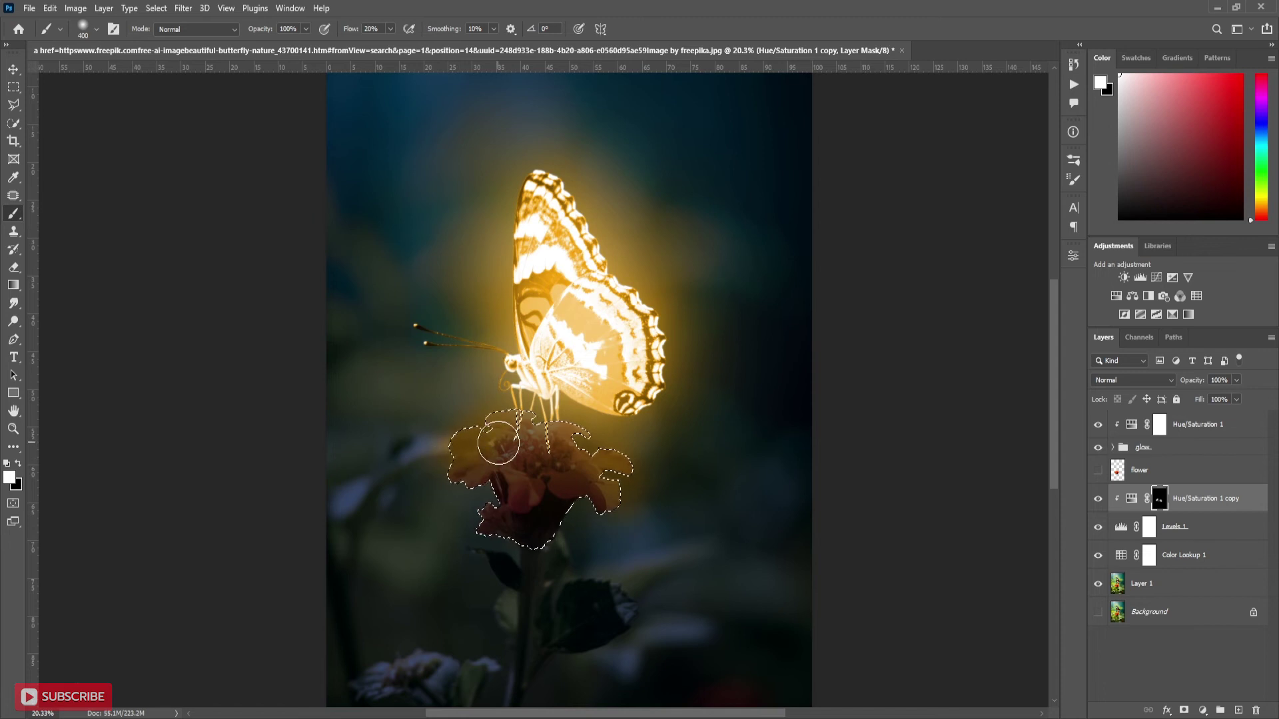
Paint black on the Color Lookup 1 and Levels 1 masks to keep them off the flower, then deselect.
left_click(1149, 559)
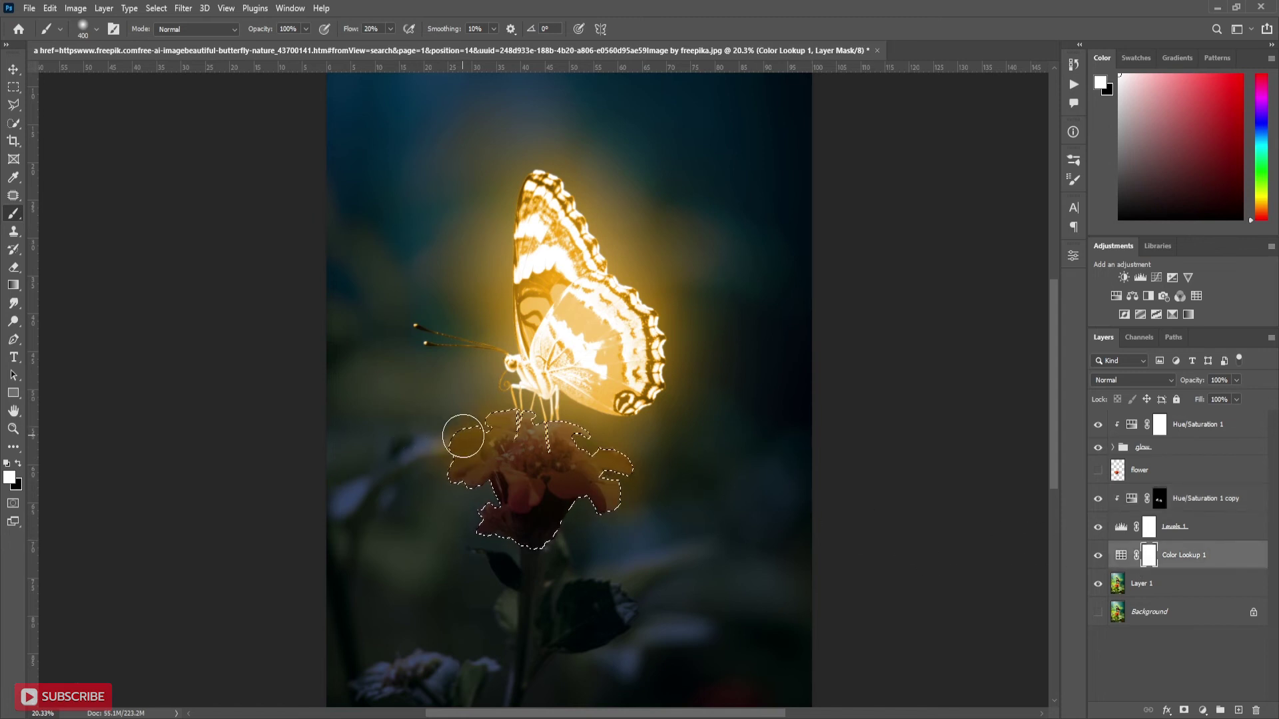
key("x")
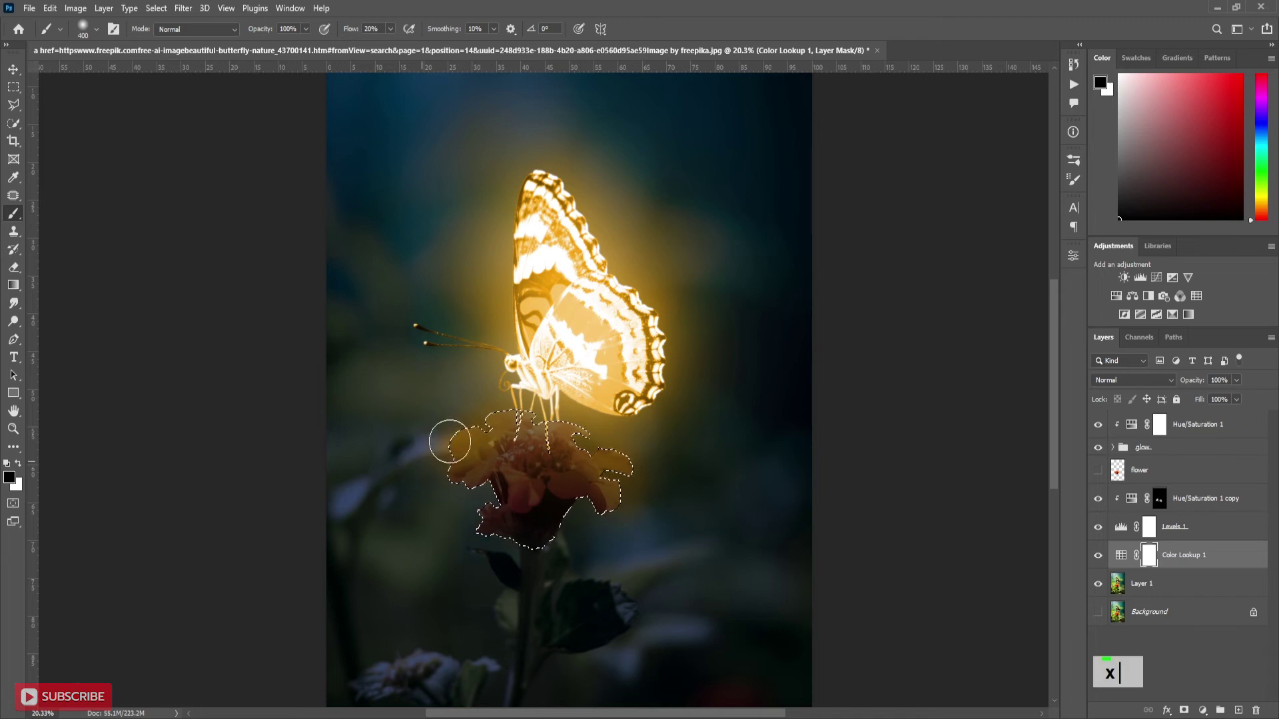
left_click_drag(471, 480, 442, 500)
mouse_move(485, 410)
left_mouse_down()
mouse_move(566, 498)
mouse_move(543, 448)
mouse_move(565, 457)
mouse_move(503, 459)
left_mouse_up()
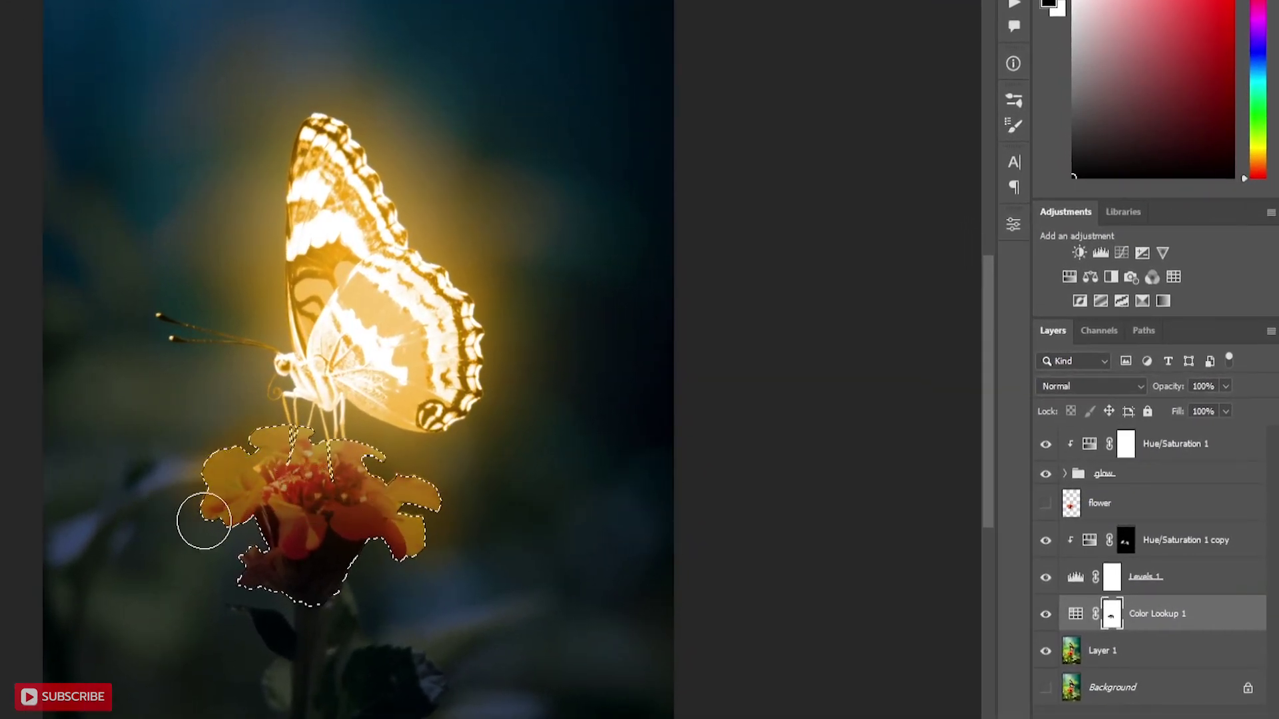
left_click(1113, 580)
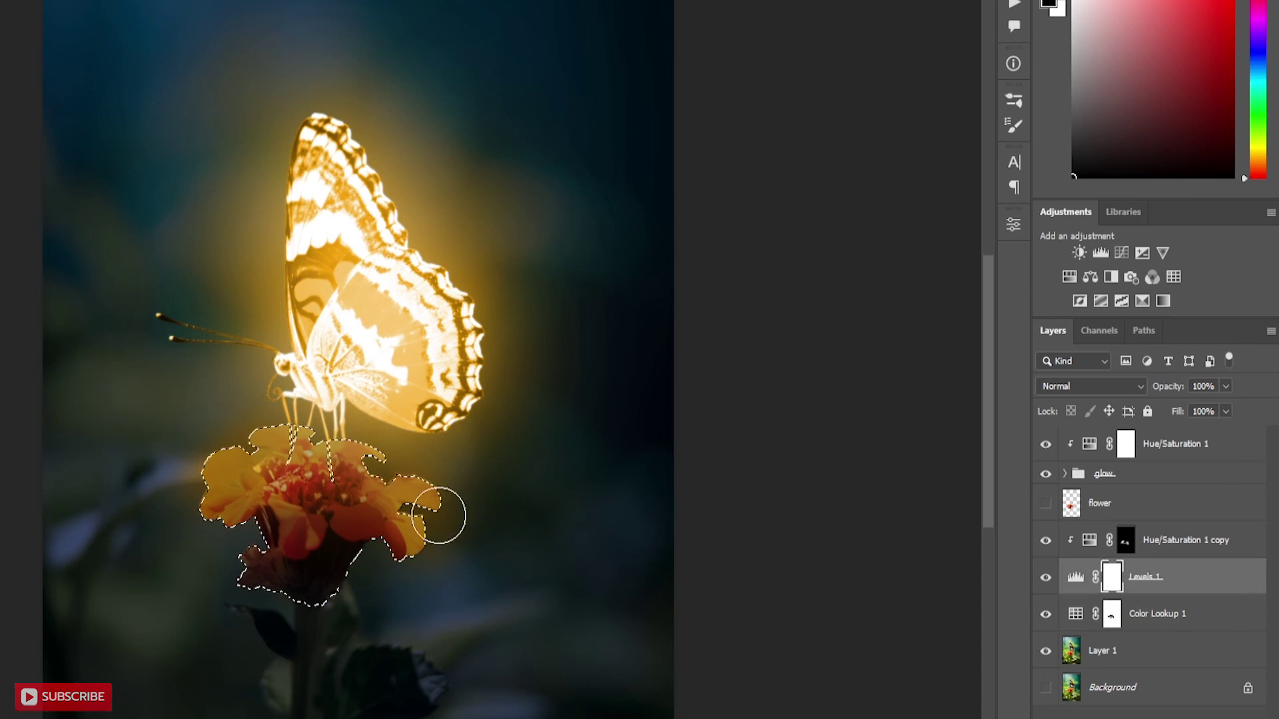
left_click_drag(439, 569, 232, 405)
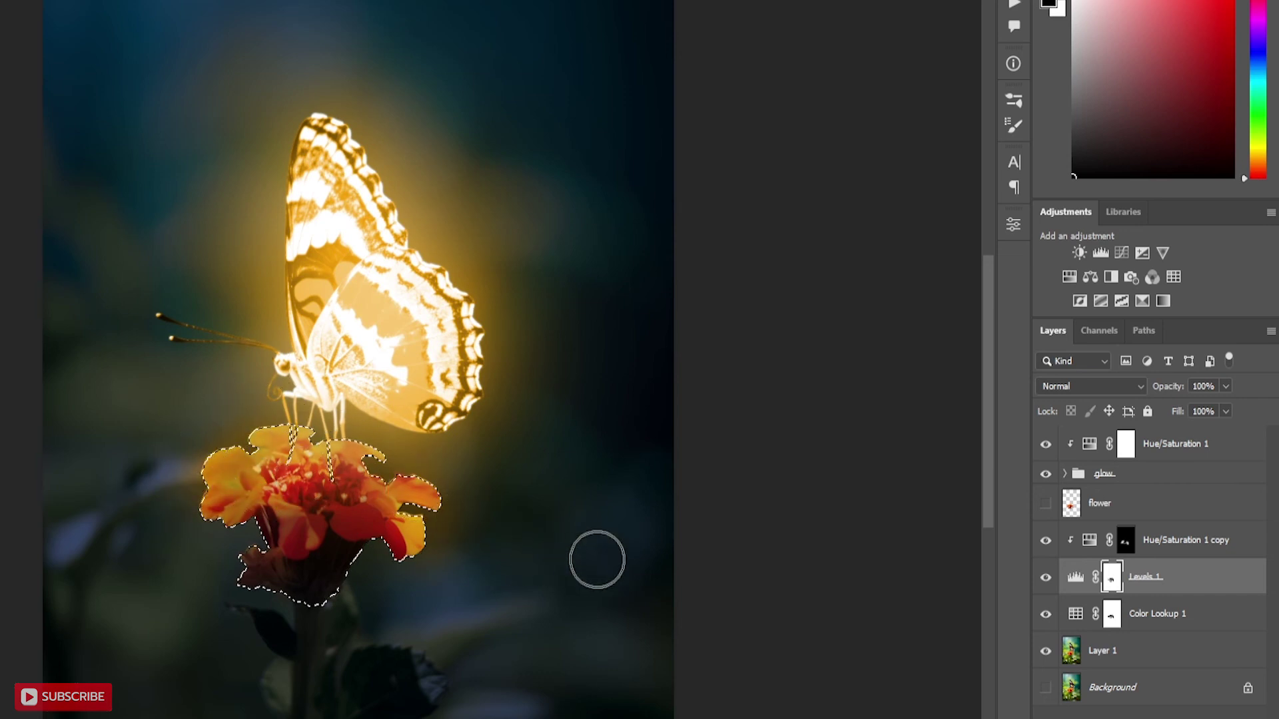
key("ctrl+d")
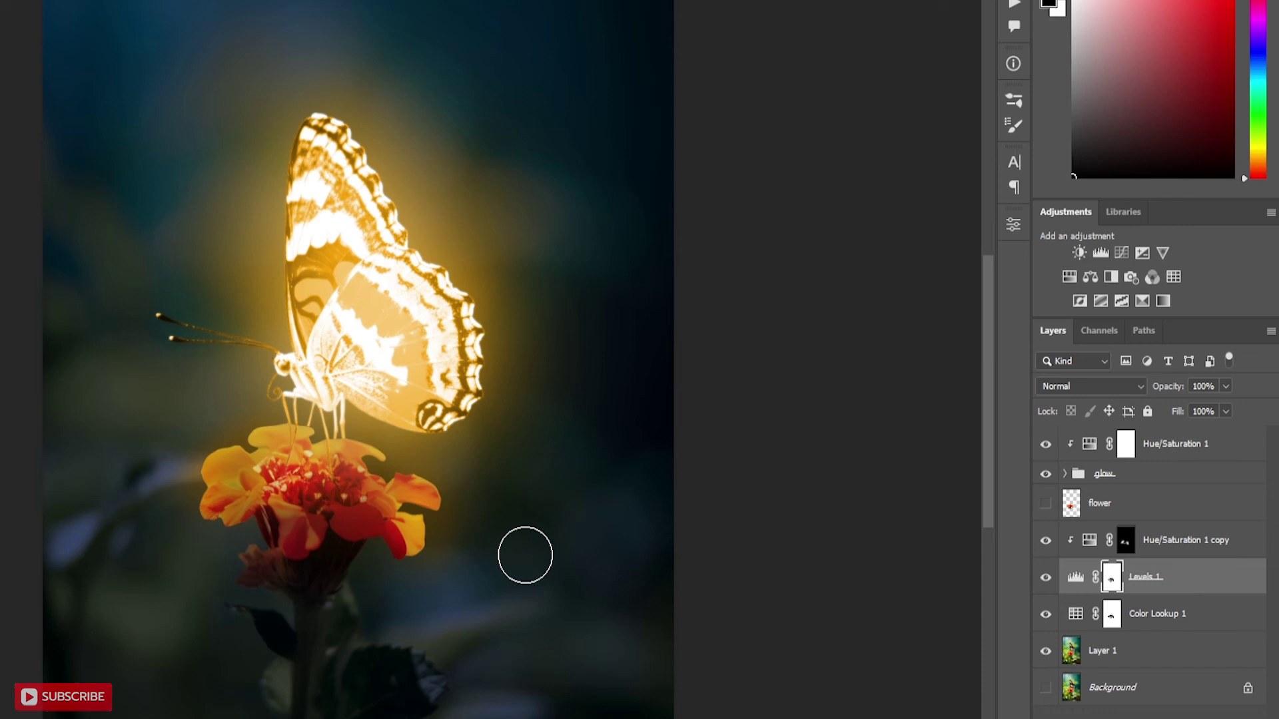
Paint white glow light through the hue copy's mask onto the lower whitish and bluish flowers.
left_click(1128, 547)
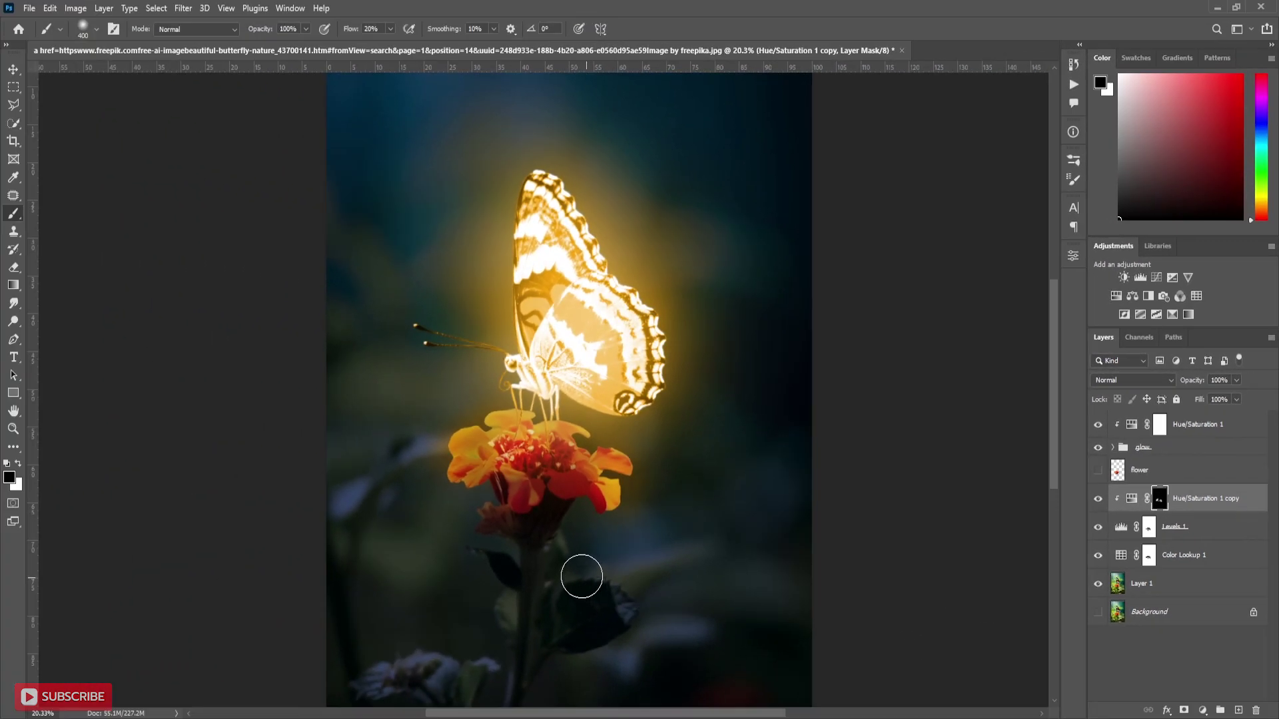
left_click(20, 464)
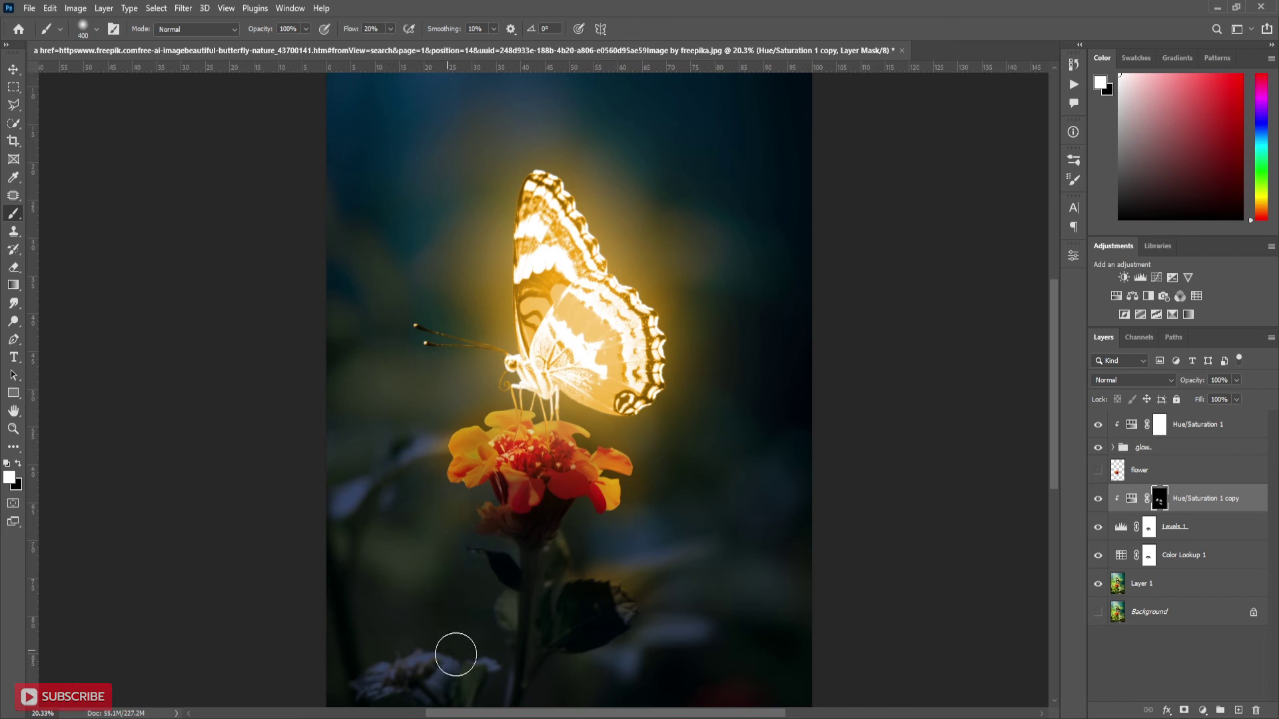
left_click_drag(457, 657, 437, 654)
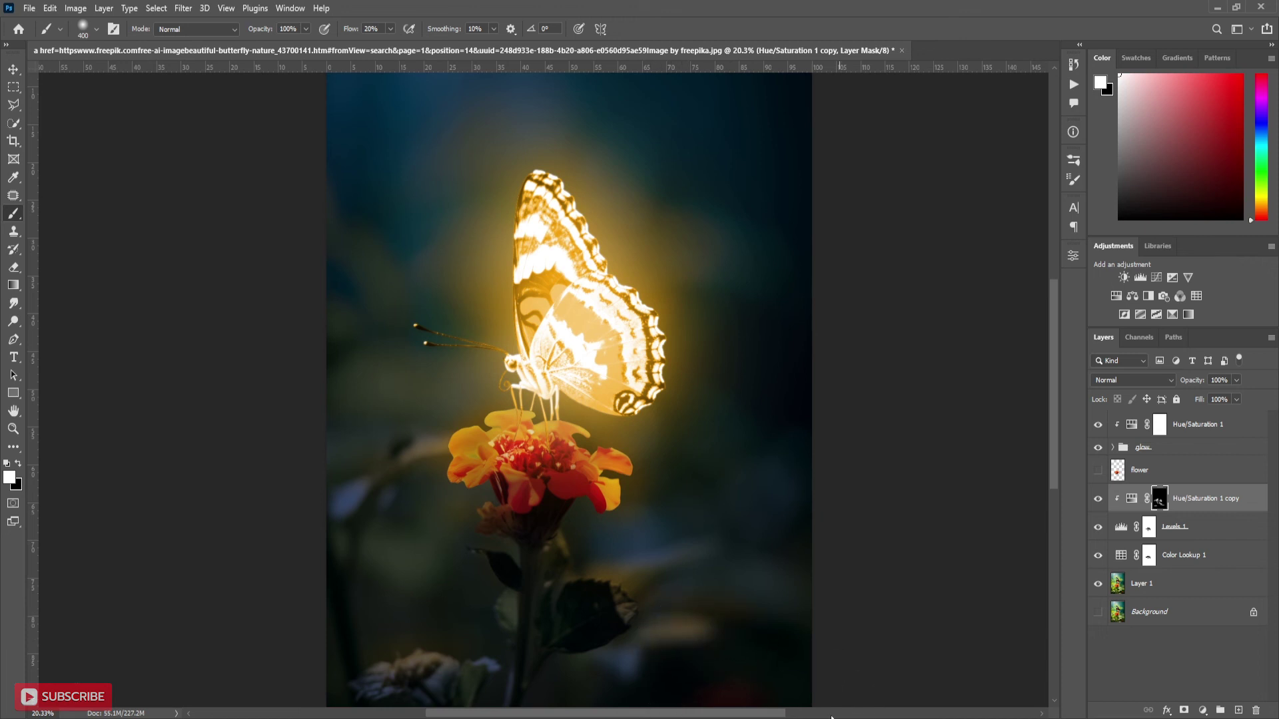
mouse_move(387, 493)
left_mouse_down()
mouse_move(360, 653)
mouse_move(363, 580)
mouse_move(508, 663)
left_mouse_up()
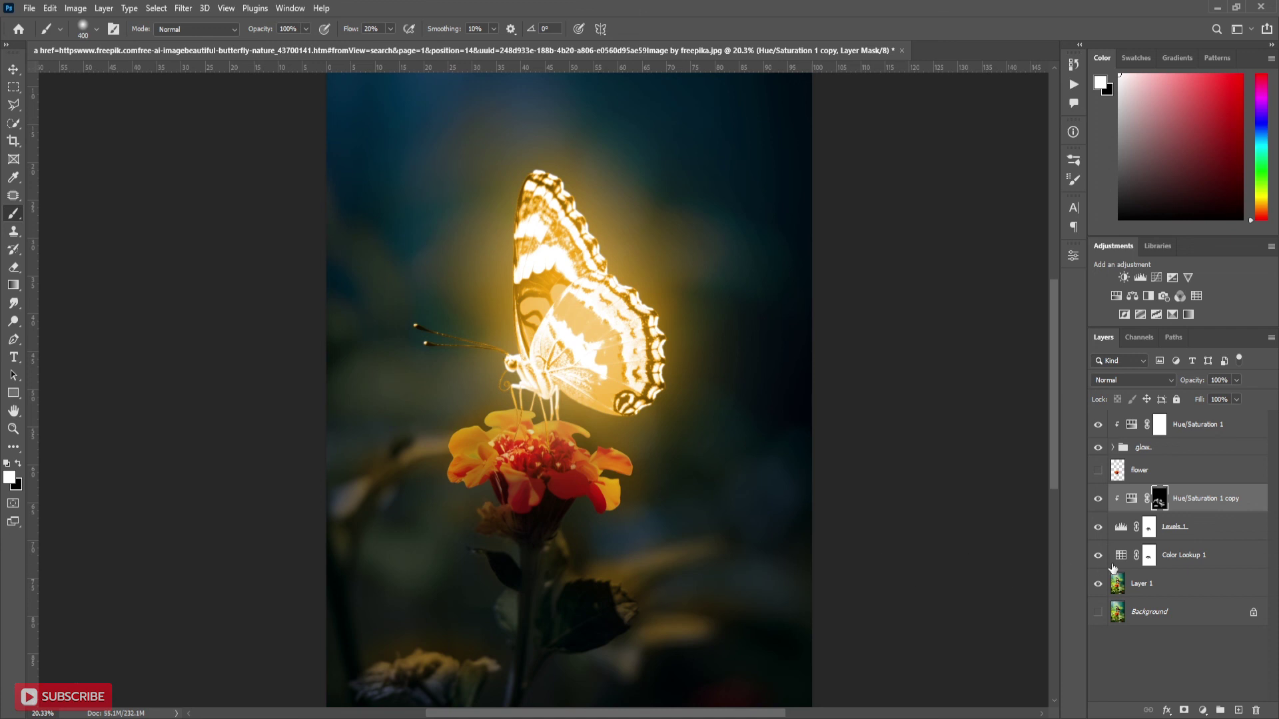
scroll(756, 383, "down", 2, "alt")
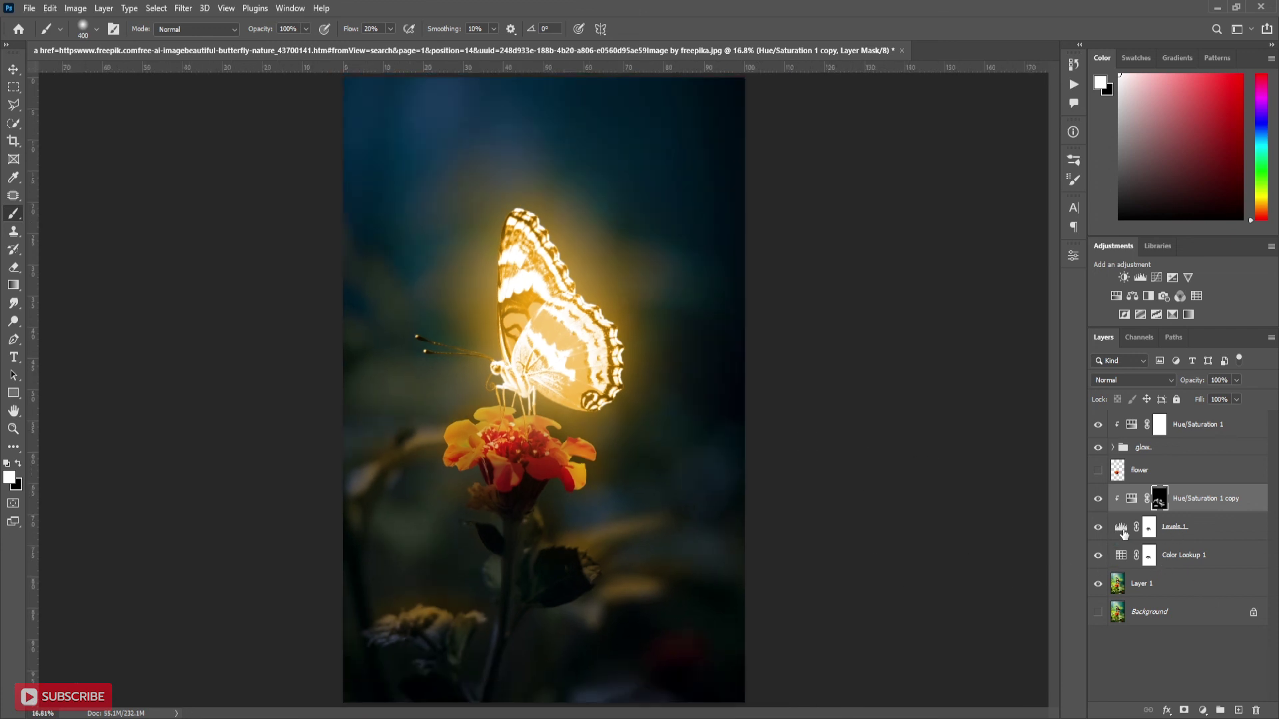
Reopen the Levels 1 adjustment's Properties by double-clicking its layer thumbnail.
double_click(1123, 529)
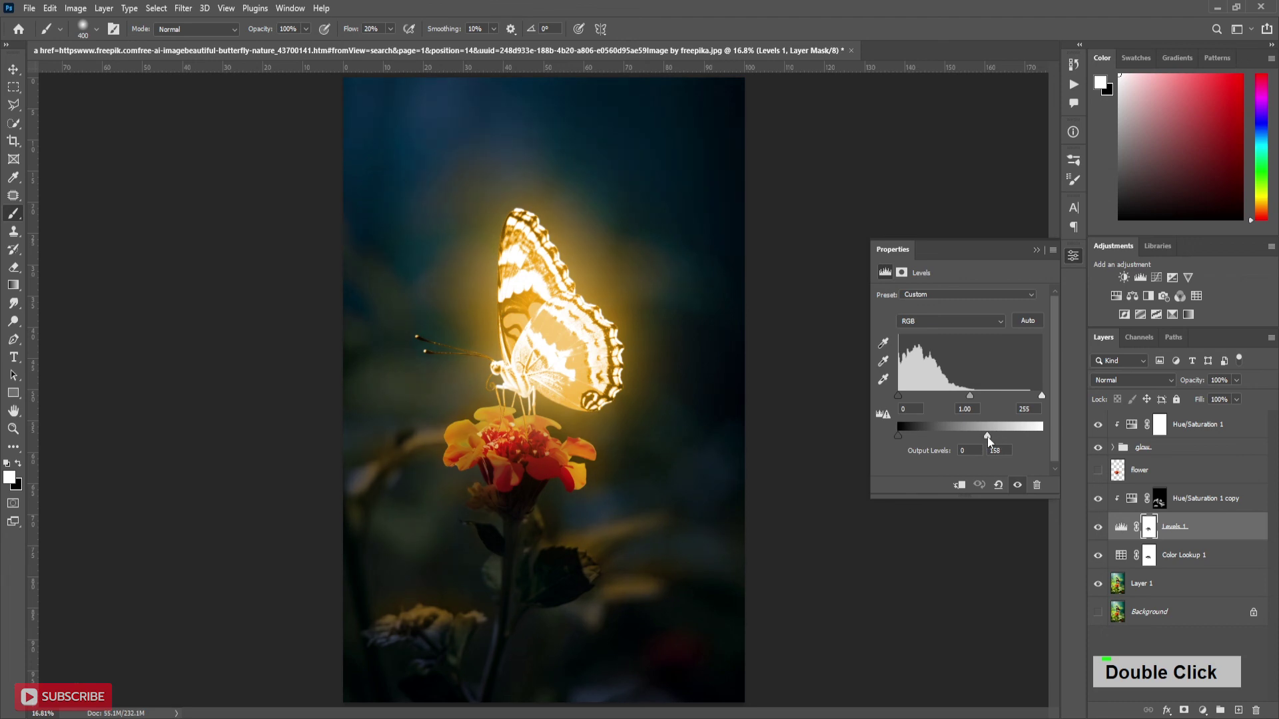